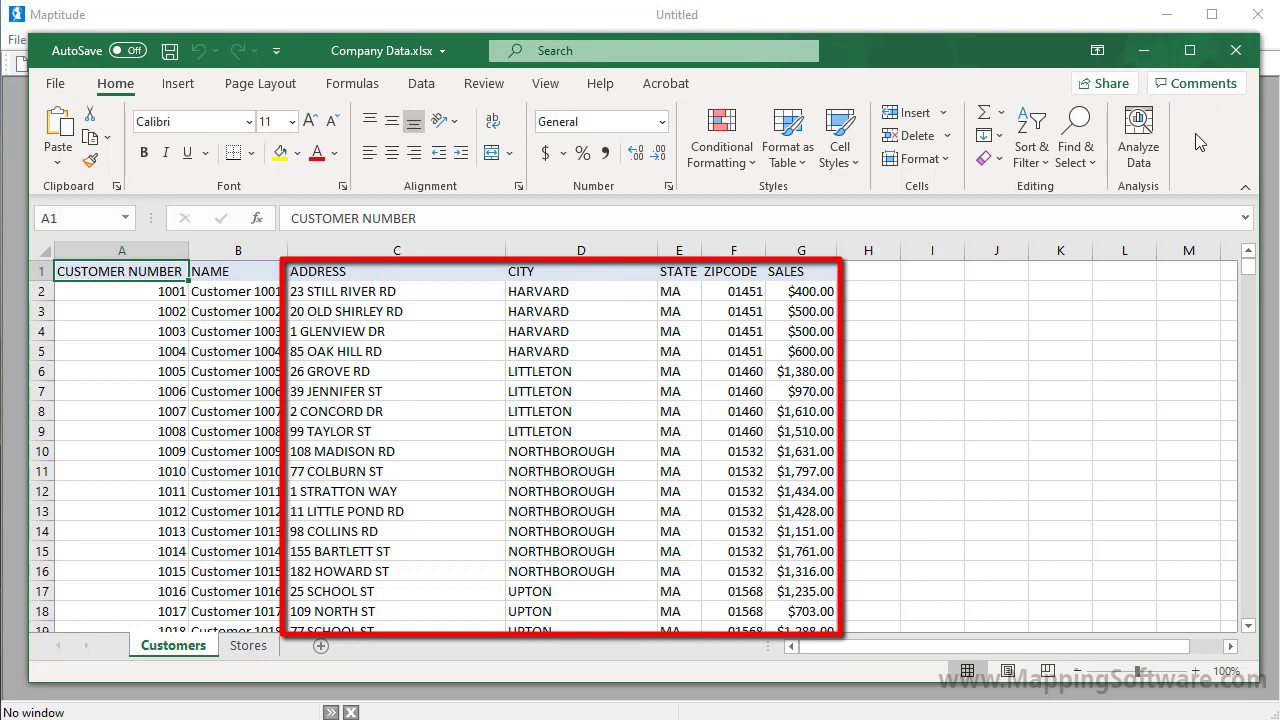
# Step: Check the Stores sheet in Excel, then start a new Maptitude map workspace
pyautogui.click(242, 648)
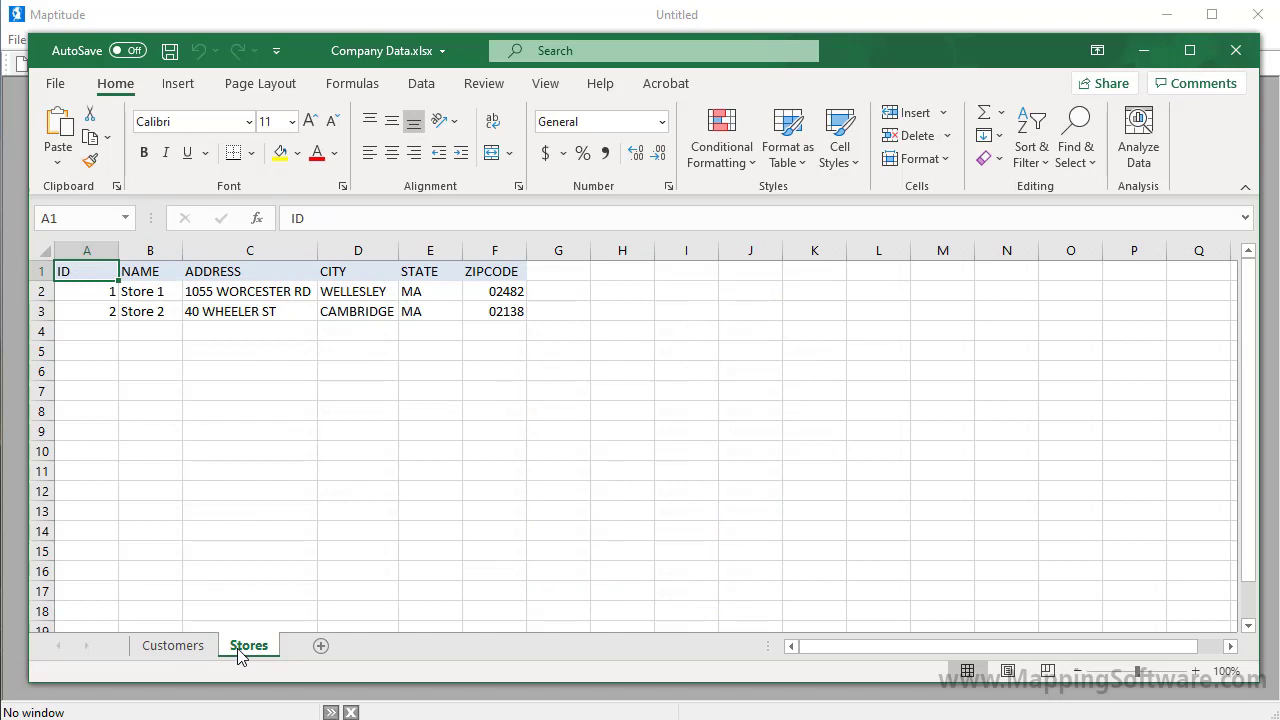
pyautogui.click(20, 66)
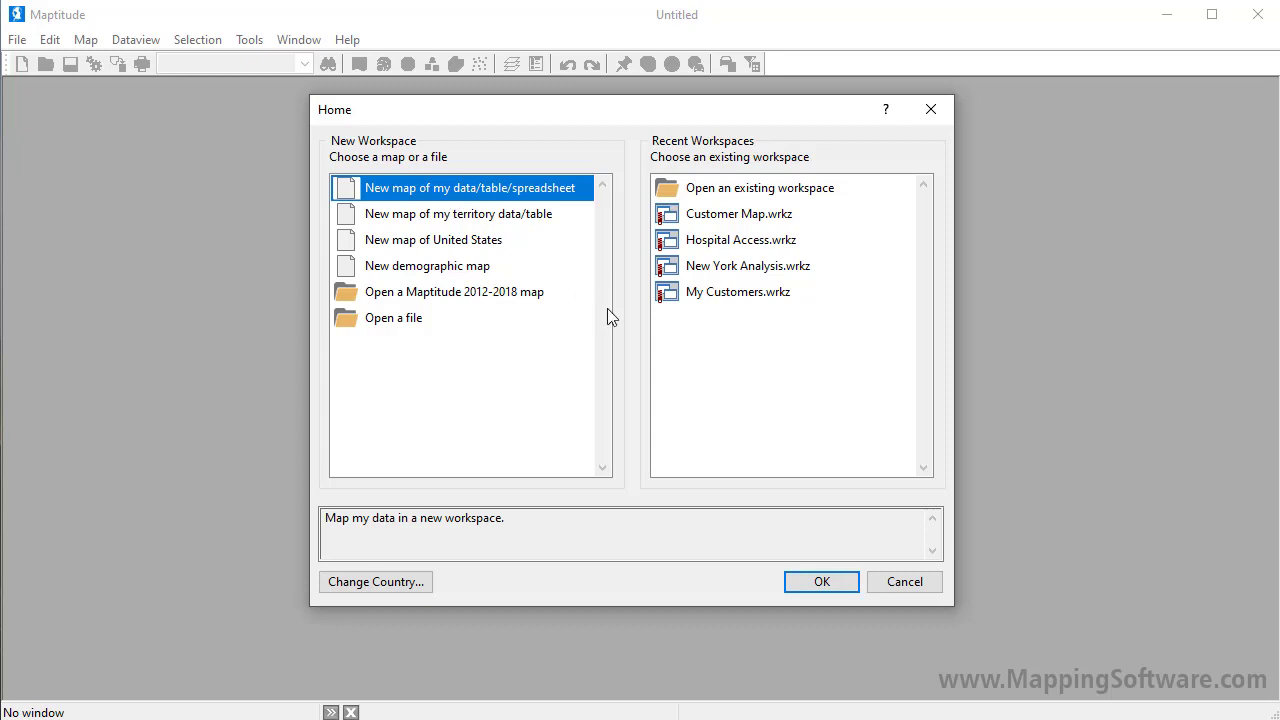
# Step: Choose to map your own spreadsheet and open the Customers sheet of C:\Data\Company Data.xlsx
pyautogui.click(838, 585)
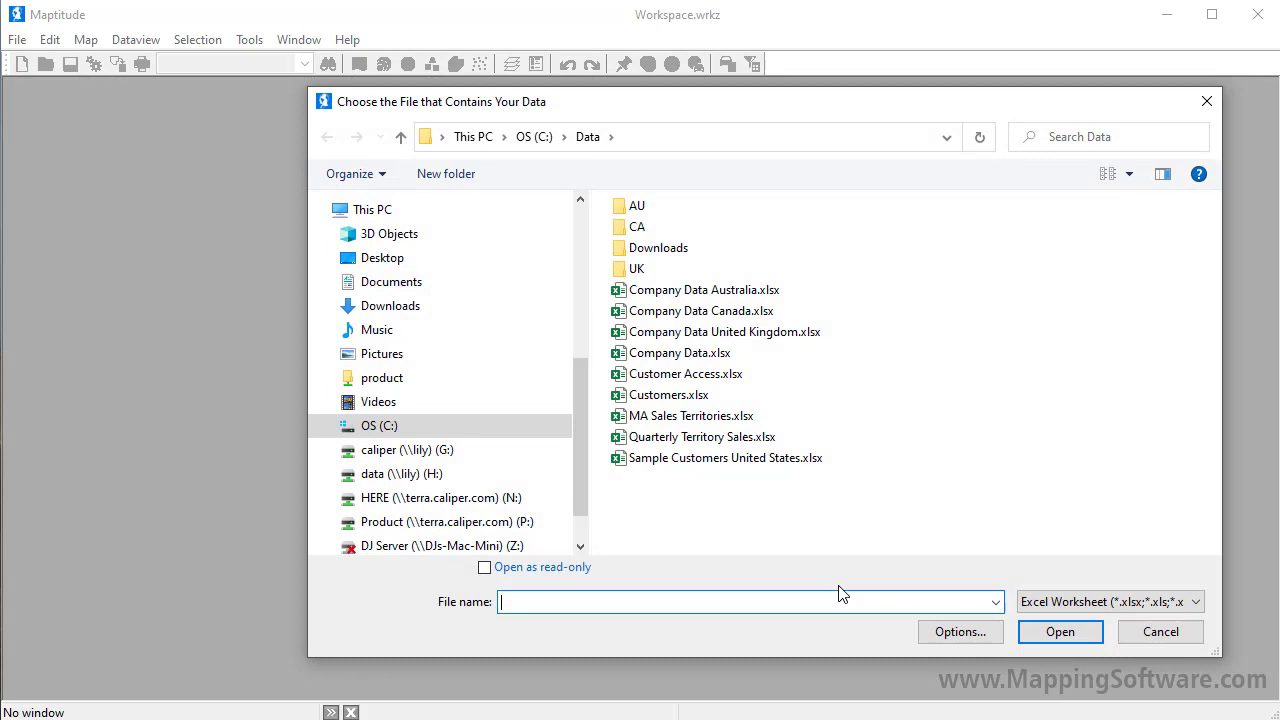
pyautogui.click(676, 353)
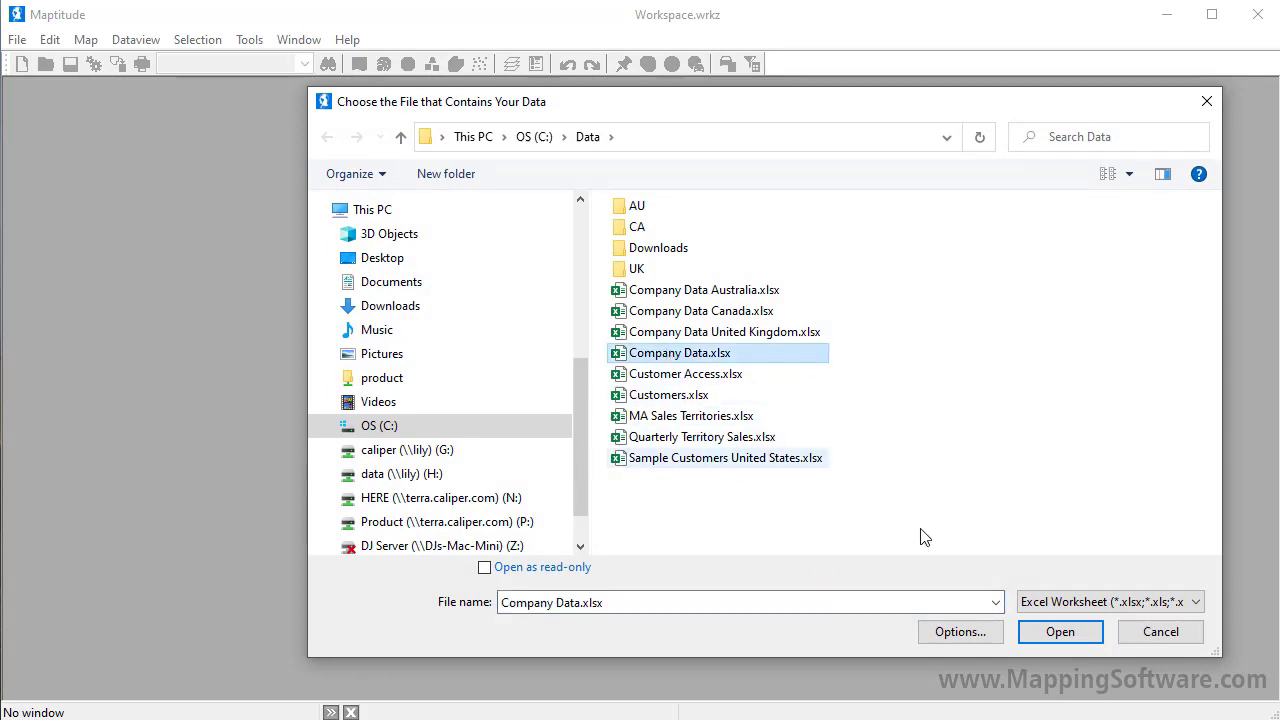
pyautogui.click(1084, 629)
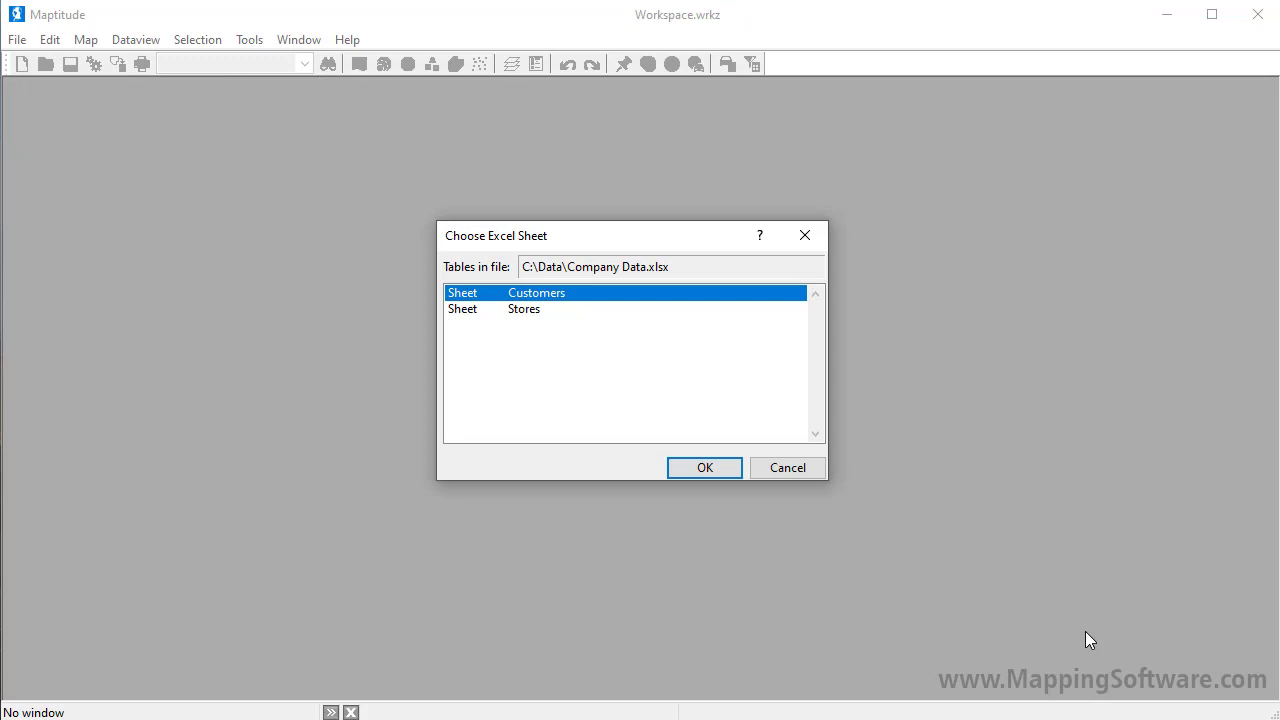
pyautogui.click(738, 471)
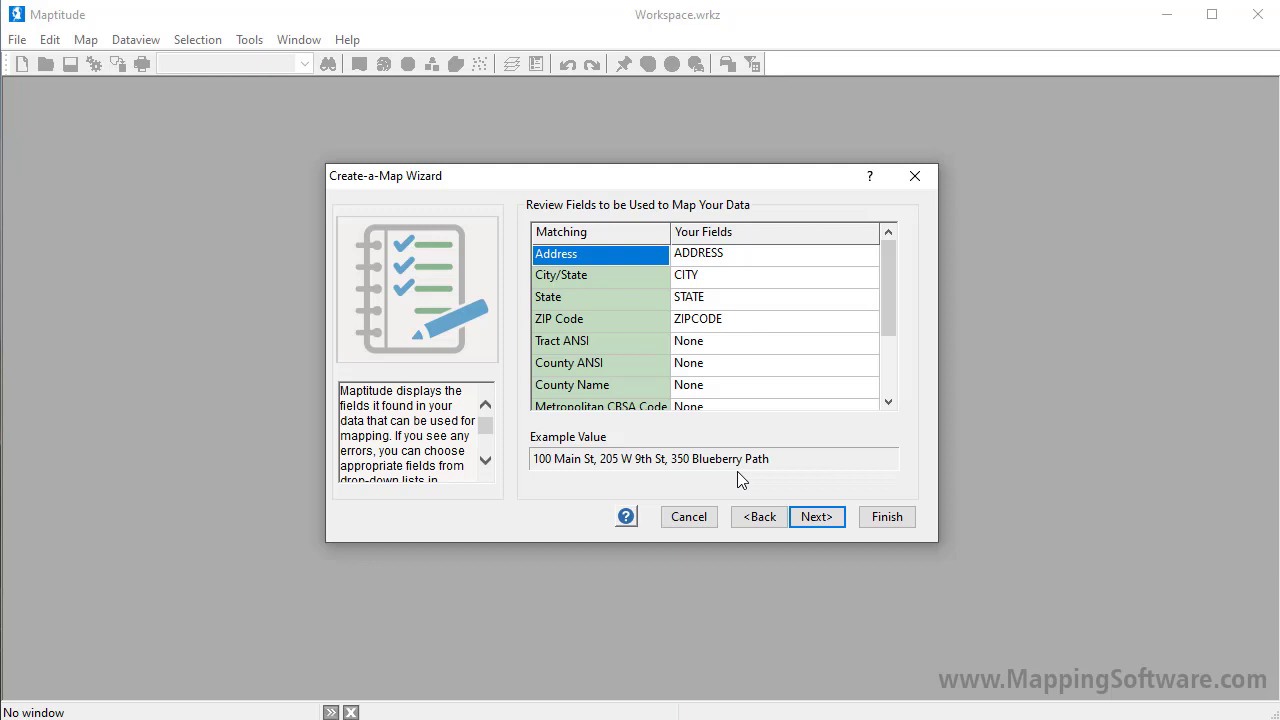
# Step: Accept the matched ADDRESS, CITY, STATE and ZIPCODE fields and locate customers by address, ZIP Code or city
pyautogui.click(819, 522)
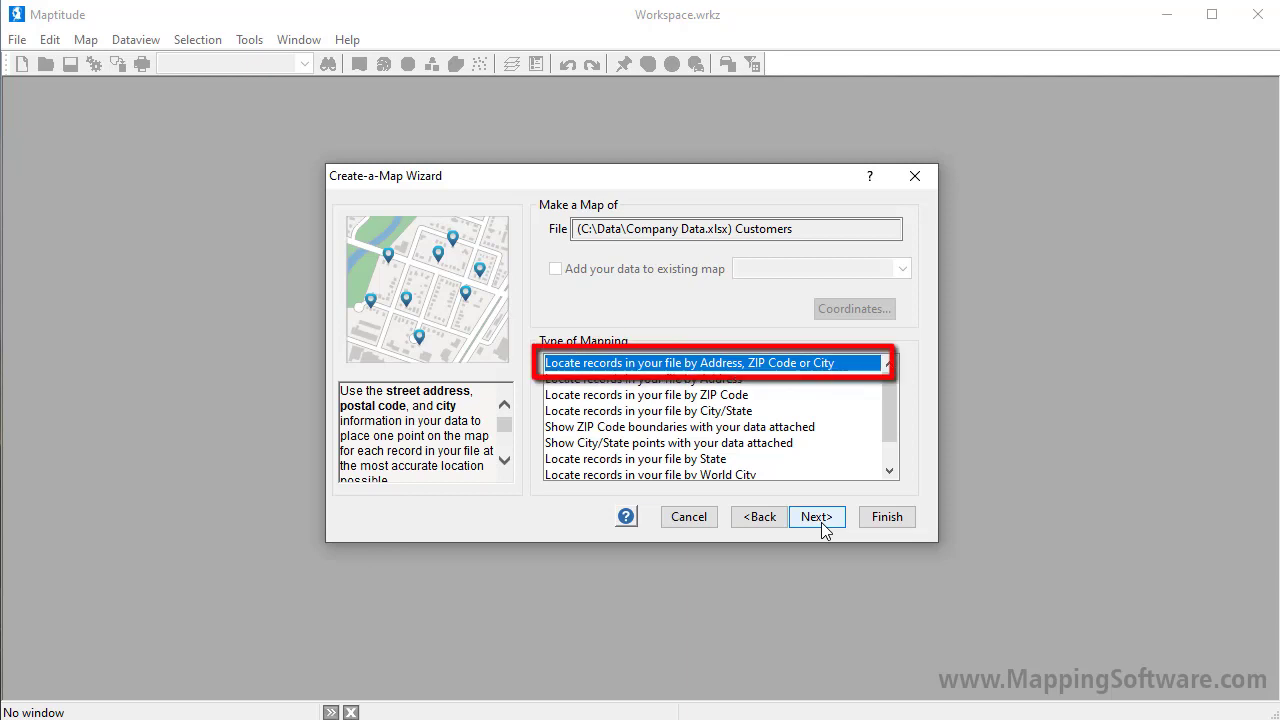
pyautogui.click(816, 517)
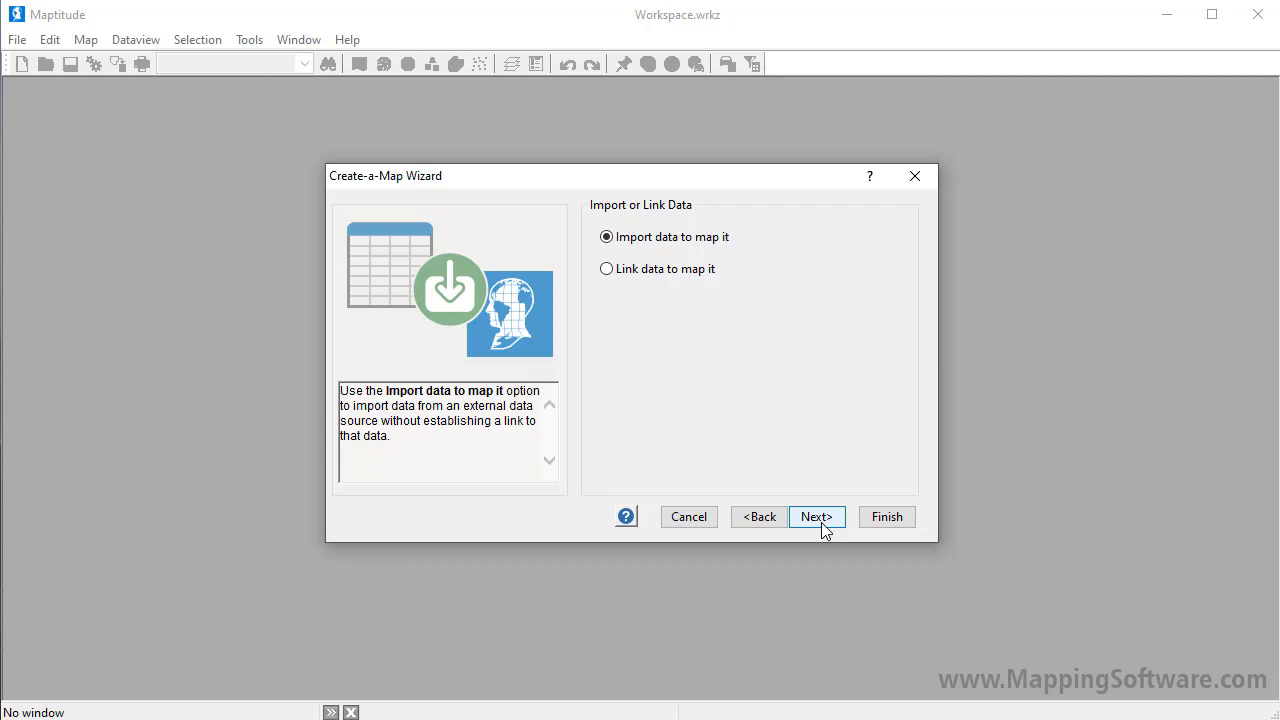
# Step: Link customers by CUSTOMER NUMBER, size their symbols by SALES with no analysis, and locate addresses
pyautogui.click(607, 270)
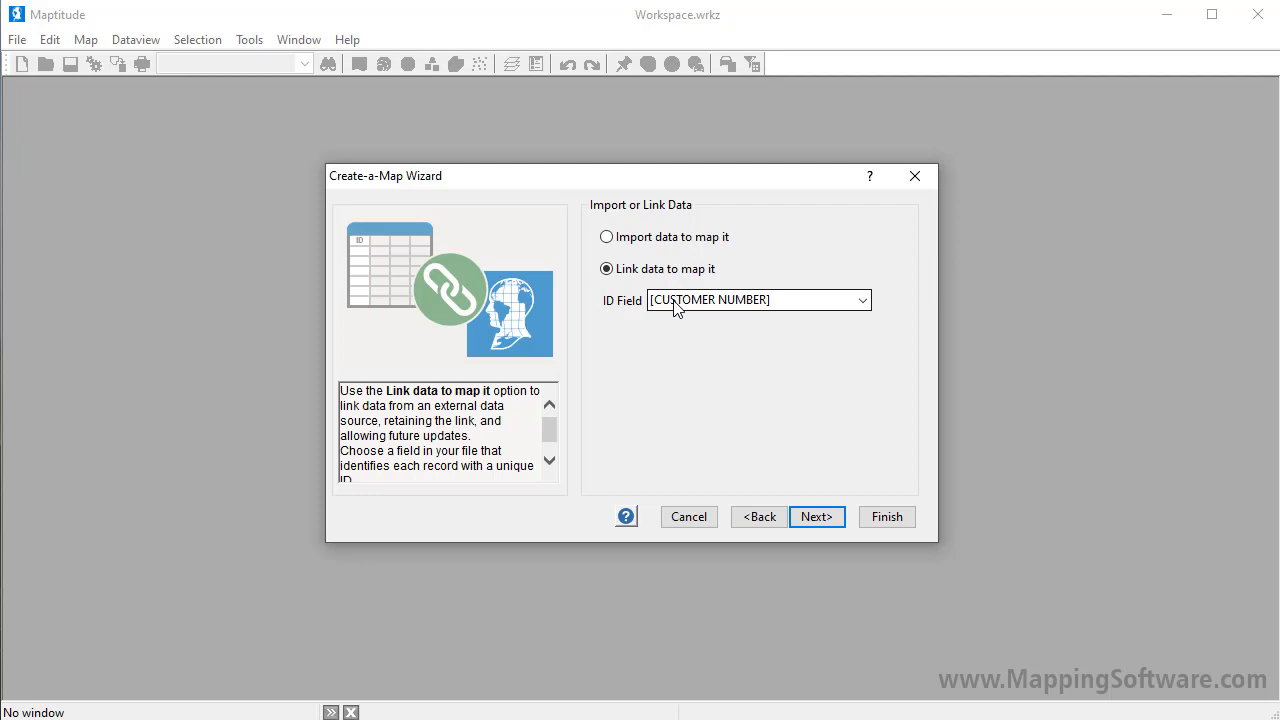
pyautogui.click(830, 518)
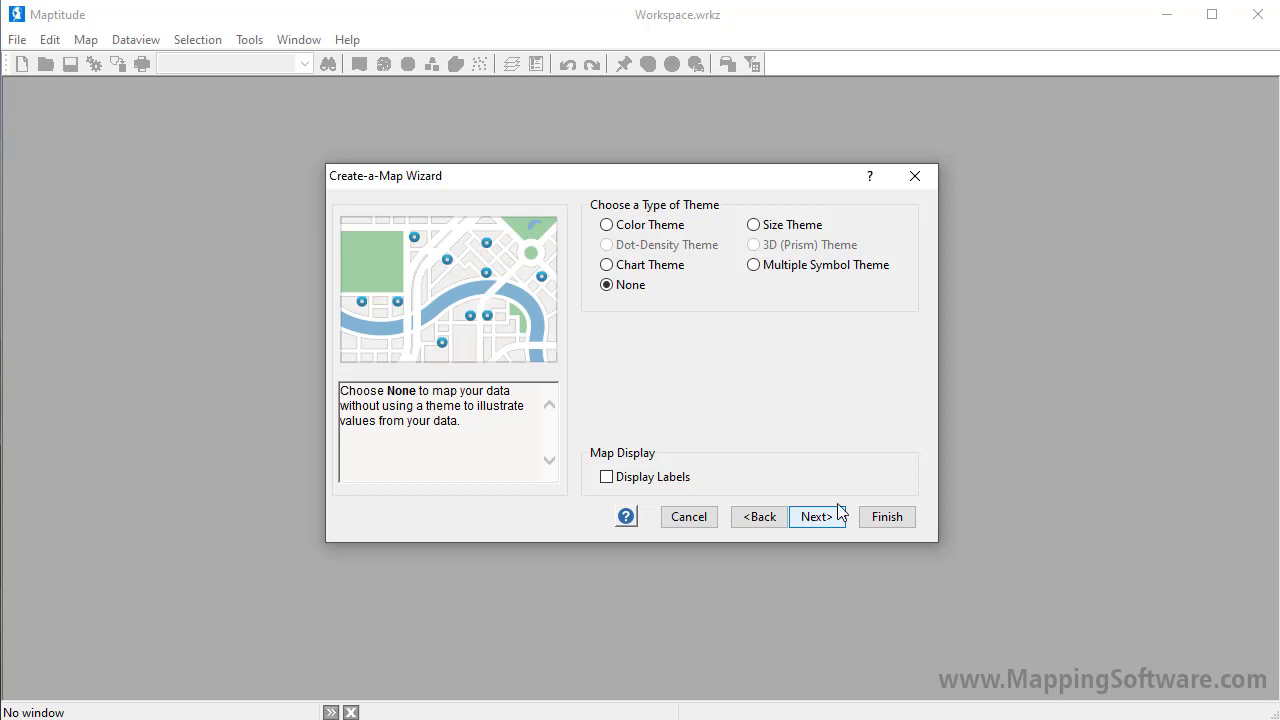
pyautogui.click(758, 224)
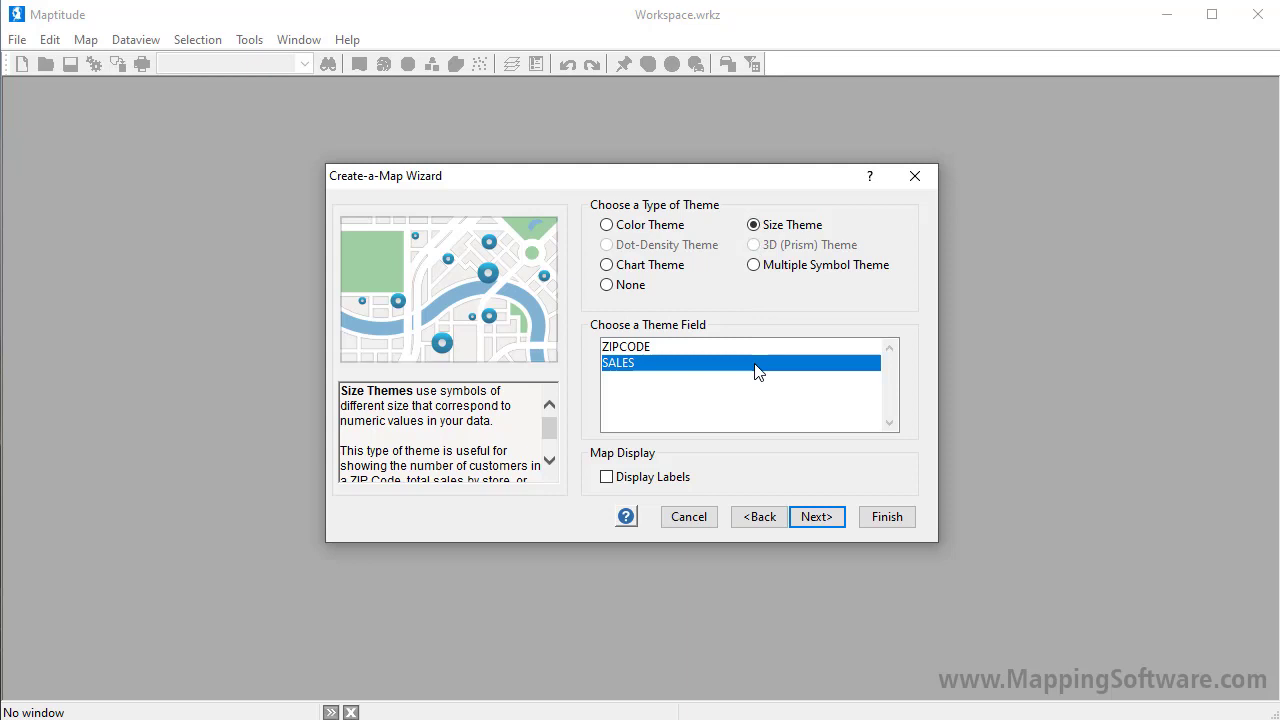
pyautogui.click(828, 525)
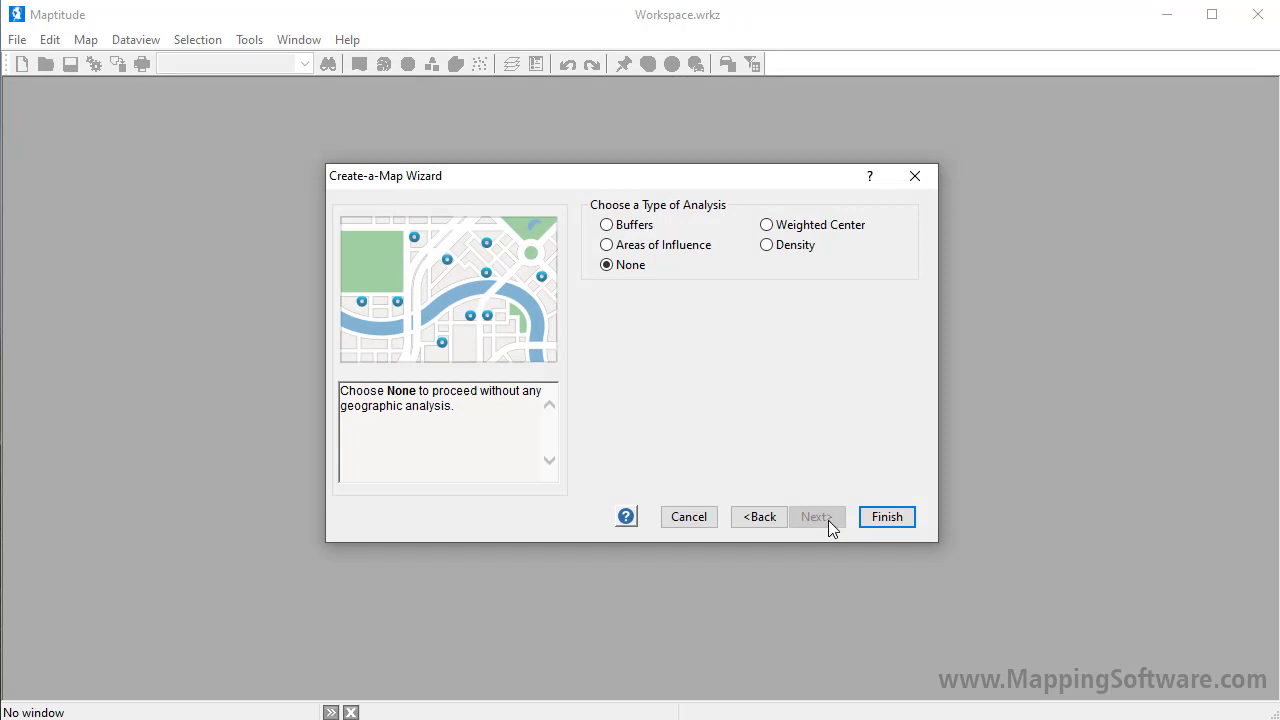
pyautogui.click(874, 516)
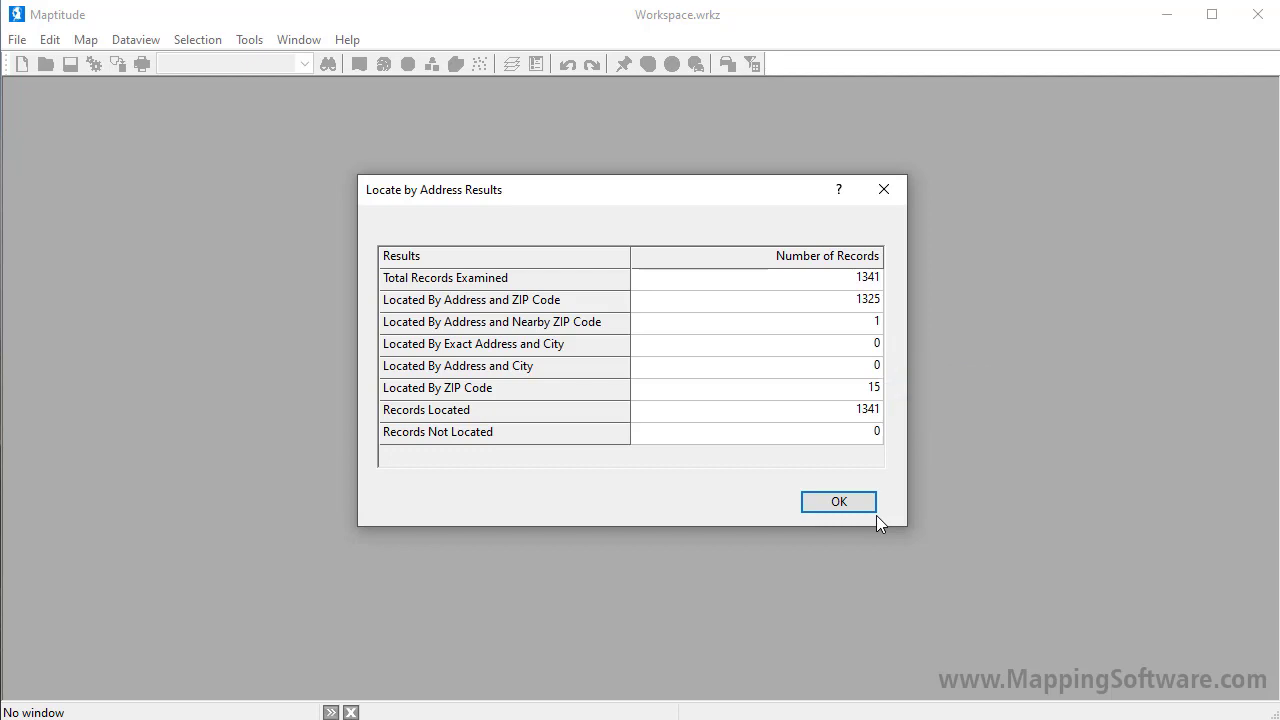
# Step: Close the results showing all 1341 customers located to display the SALES-sized customer map
pyautogui.click(838, 503)
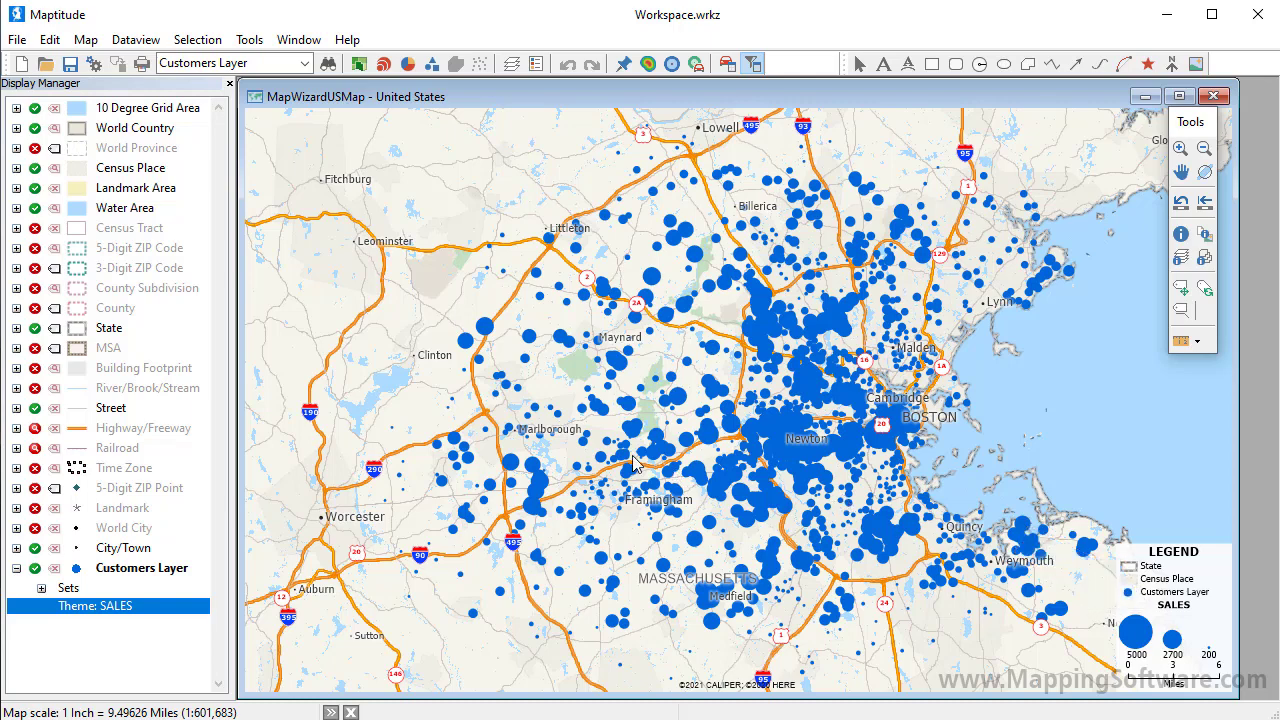
# Step: Save the workspace as My Customers.wrkz
pyautogui.click(70, 64)
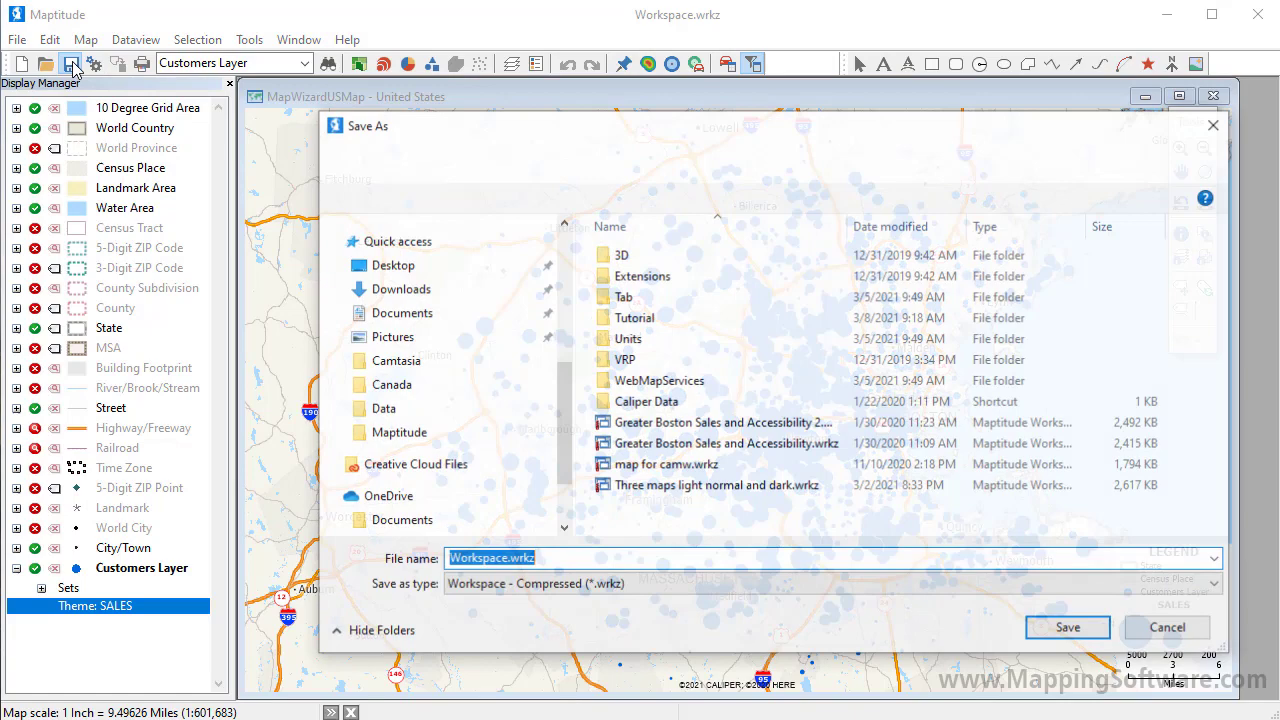
pyautogui.write('My Customers')
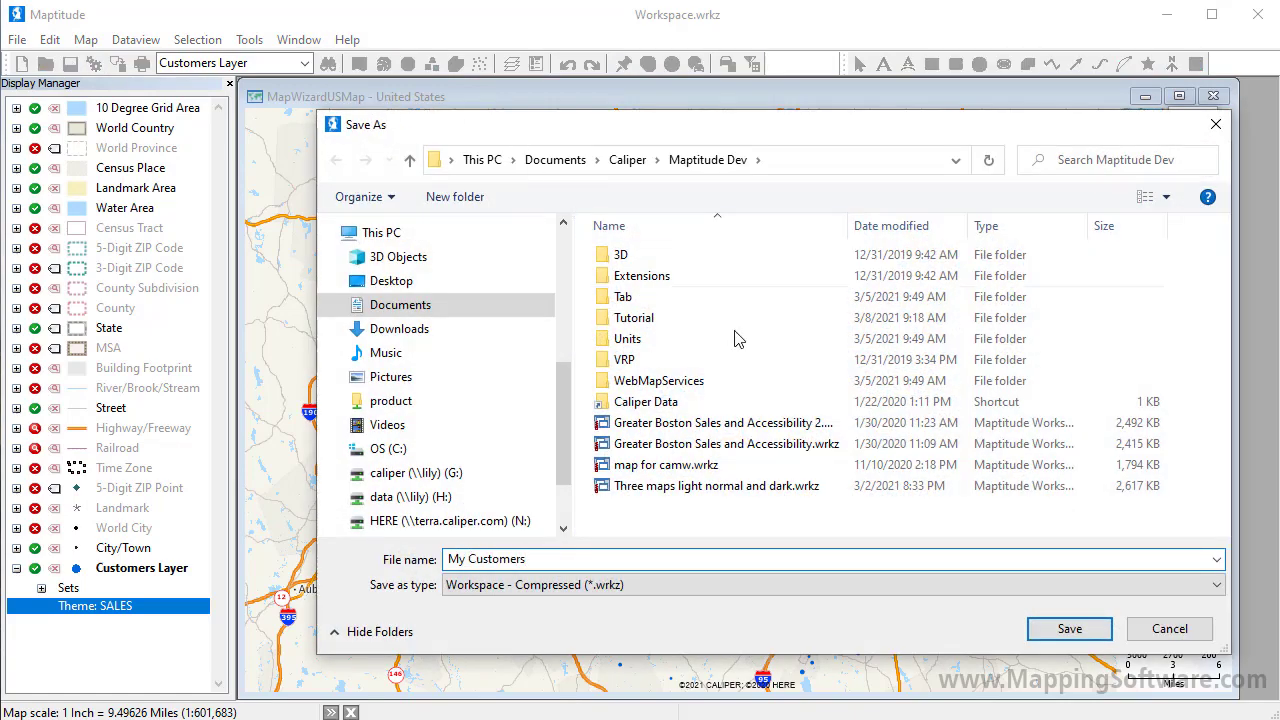
pyautogui.click(1069, 629)
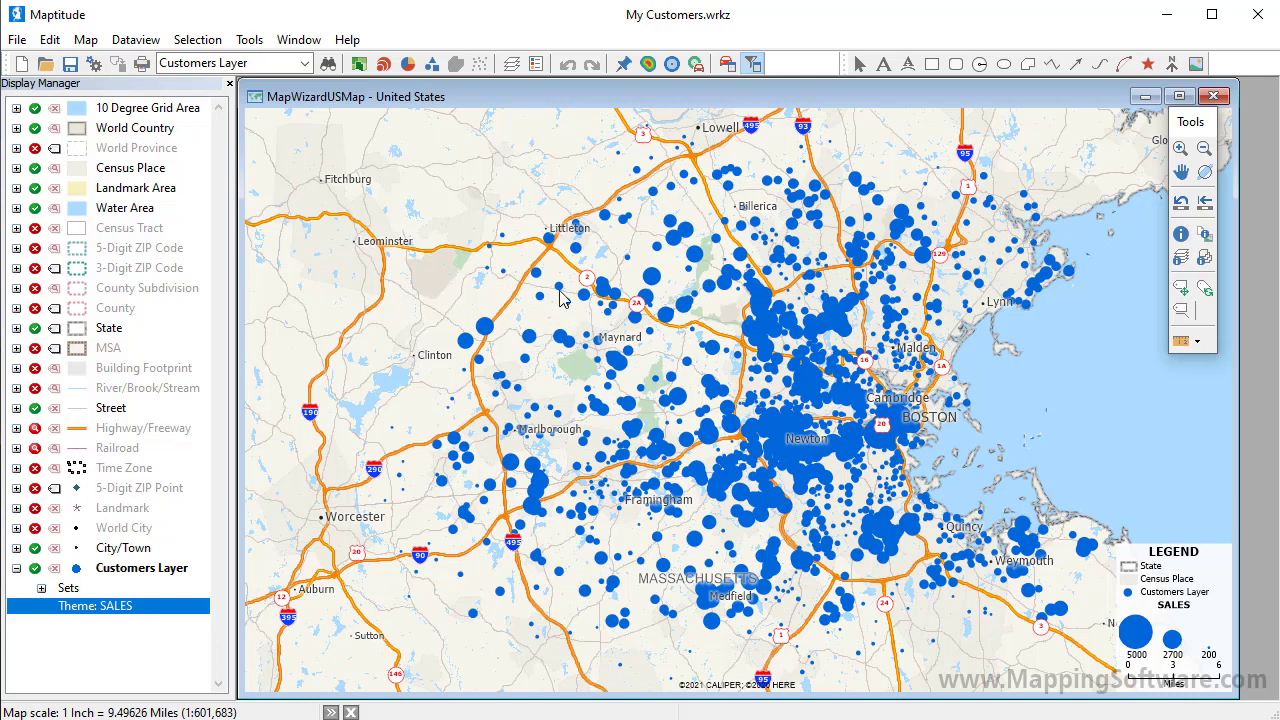
# Step: Add the Customers sheet of Company Data.xlsx to the map again, accepting its matched address fields
pyautogui.click(88, 40)
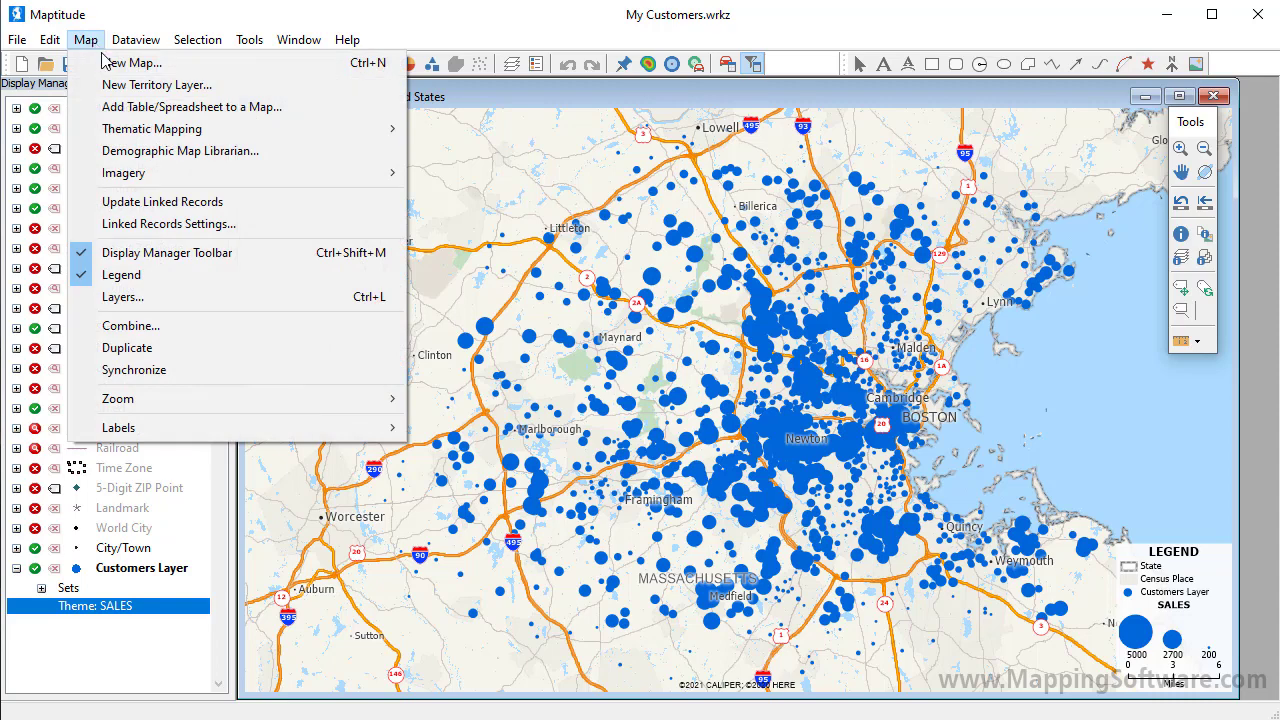
pyautogui.click(127, 106)
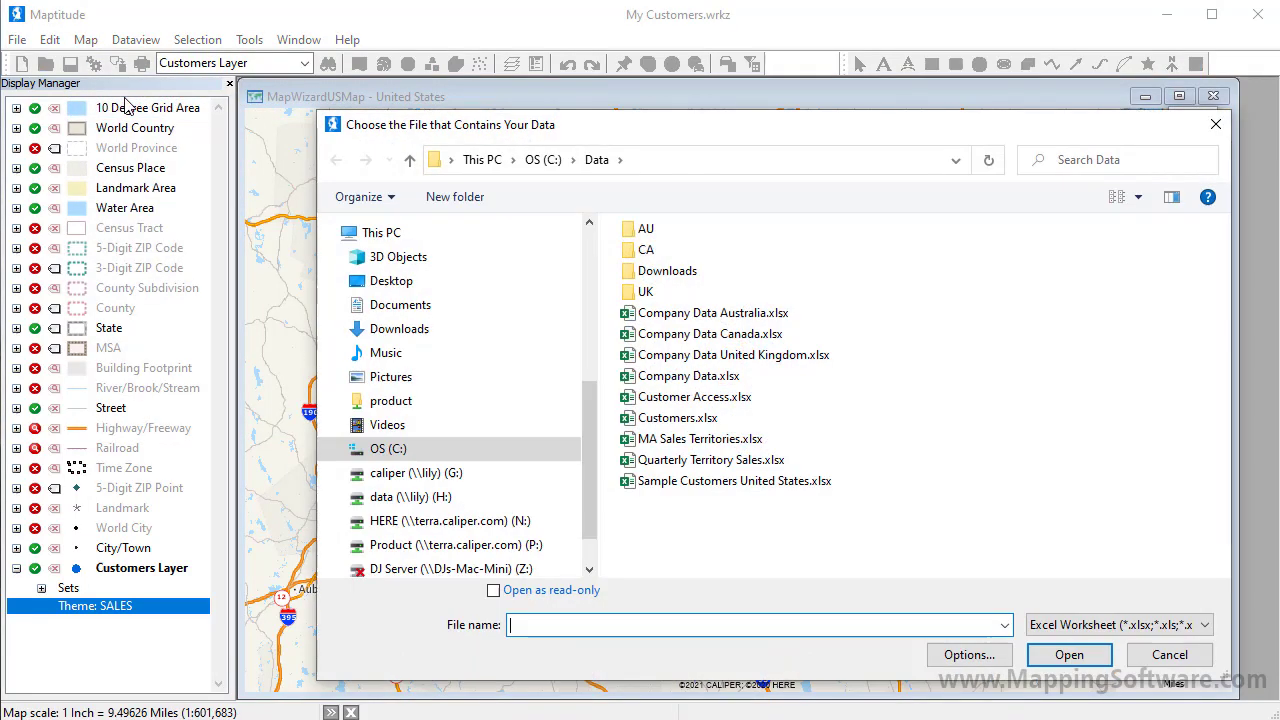
pyautogui.click(708, 381)
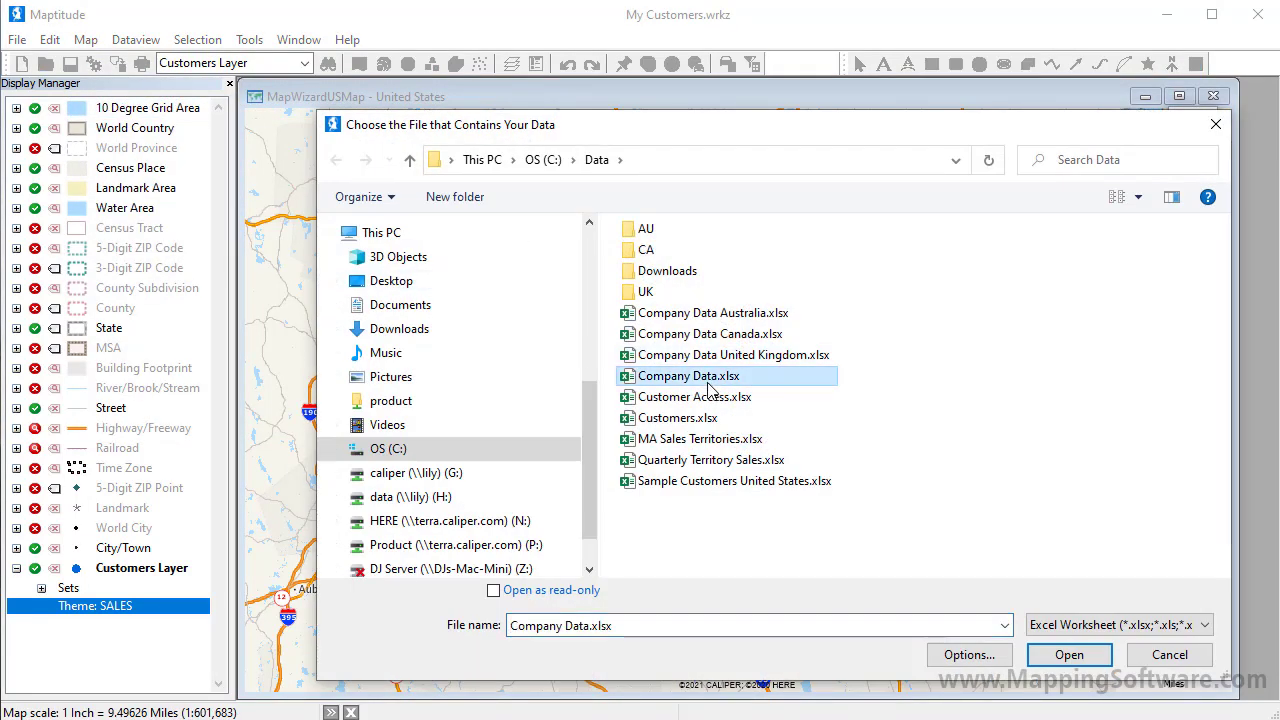
pyautogui.click(1104, 662)
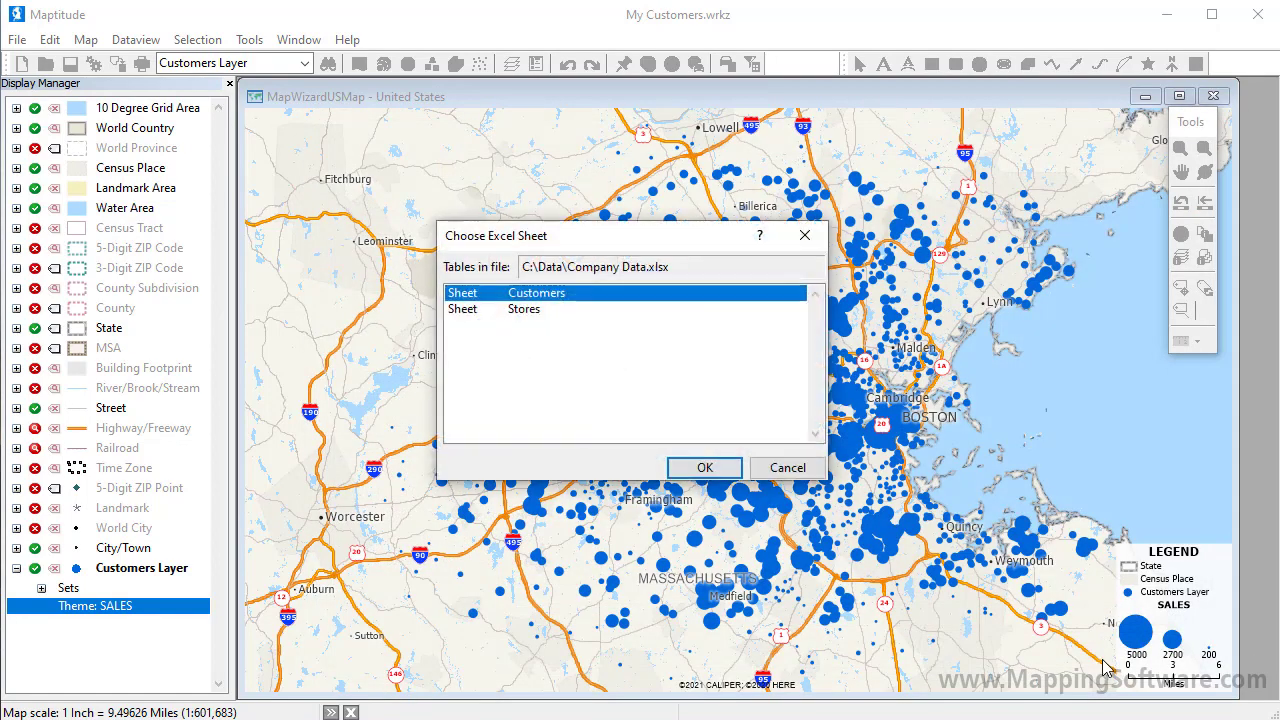
pyautogui.click(727, 474)
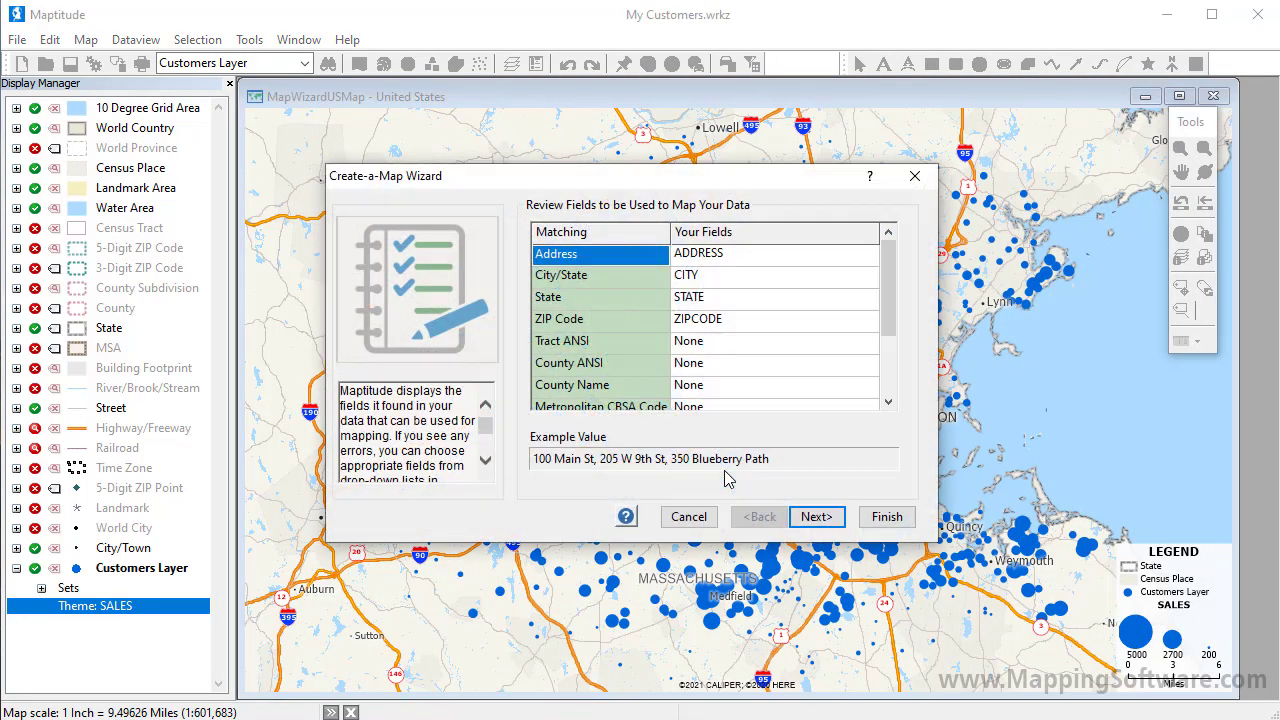
pyautogui.click(816, 519)
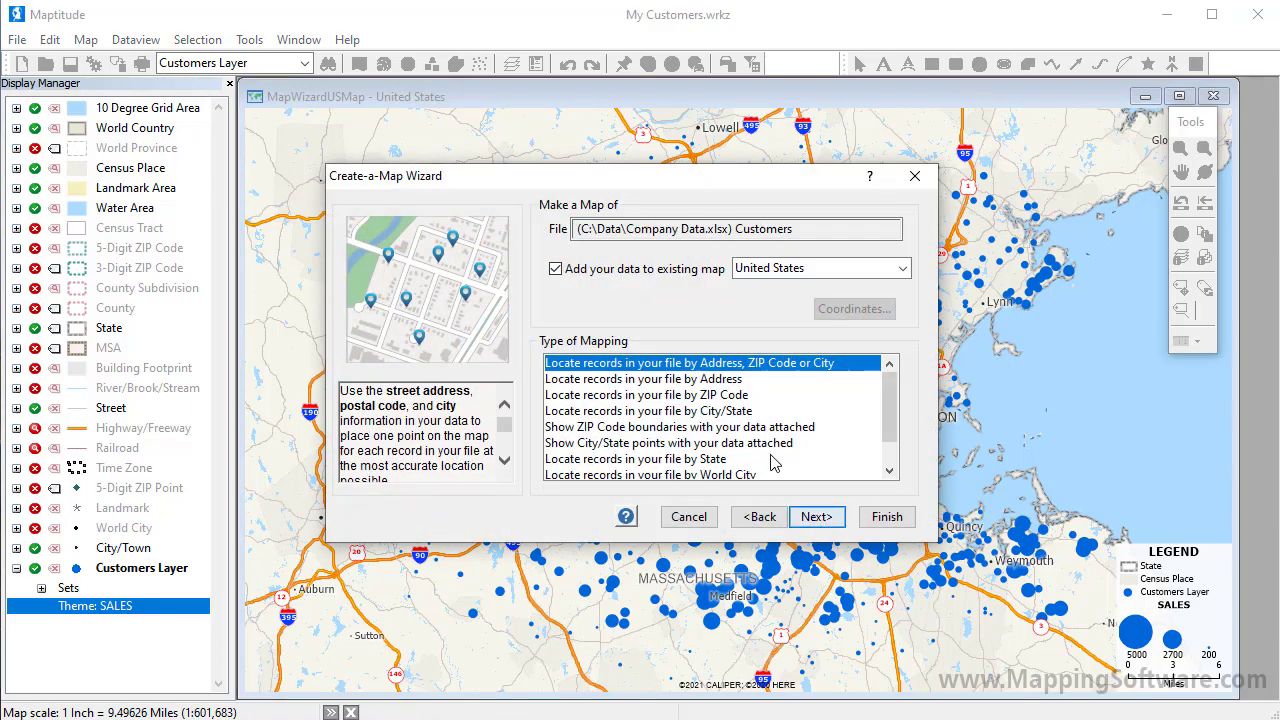
# Step: Show the data as linked 5-Digit ZIP Code areas colour-themed by SALES
pyautogui.click(762, 428)
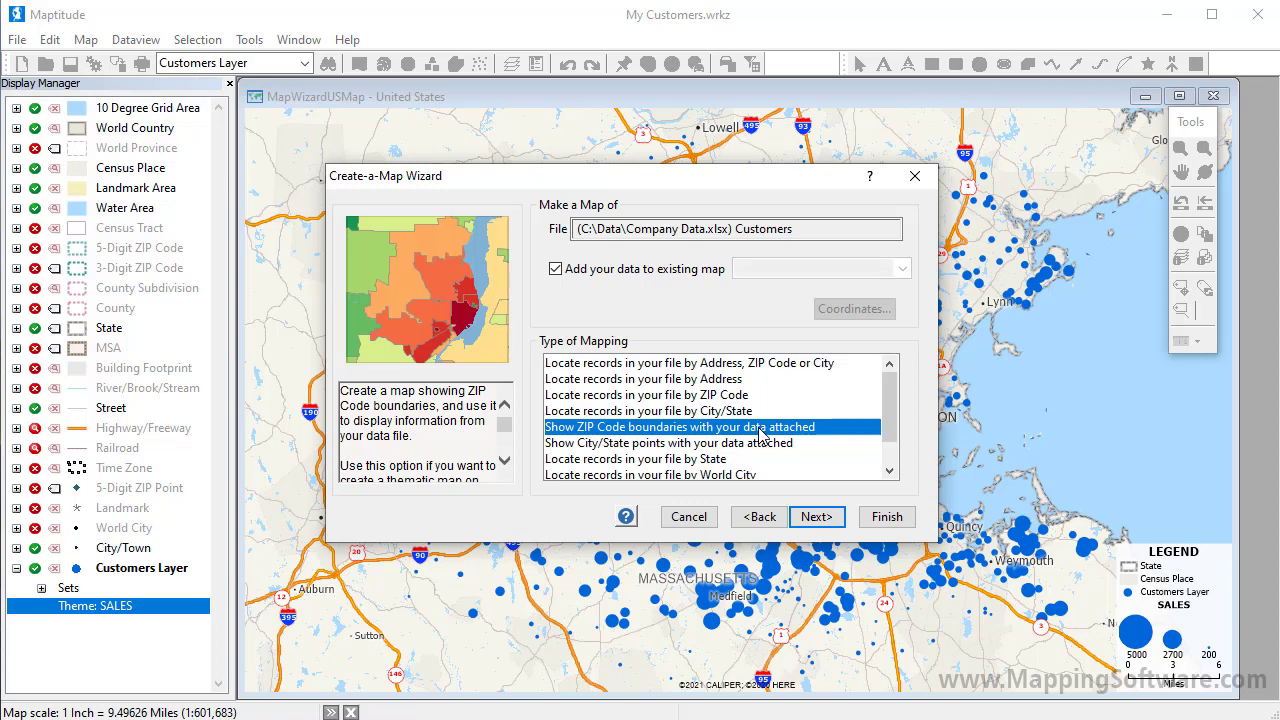
pyautogui.click(822, 517)
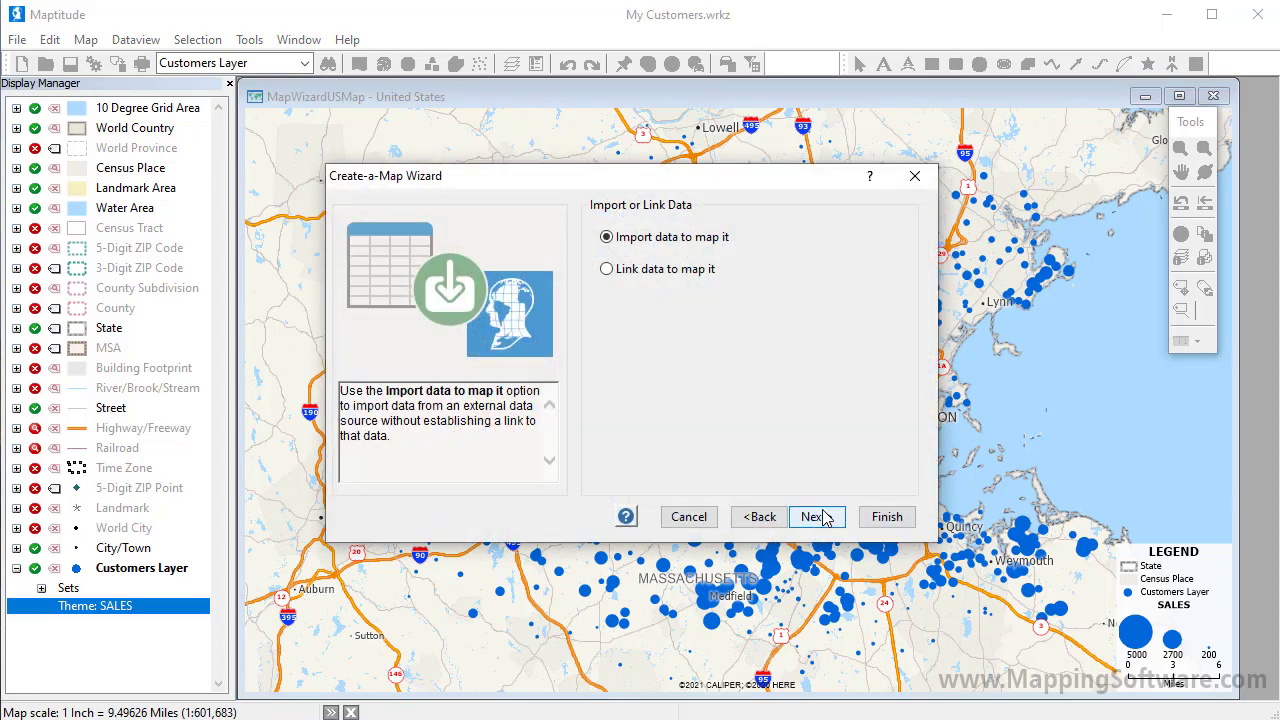
pyautogui.click(651, 272)
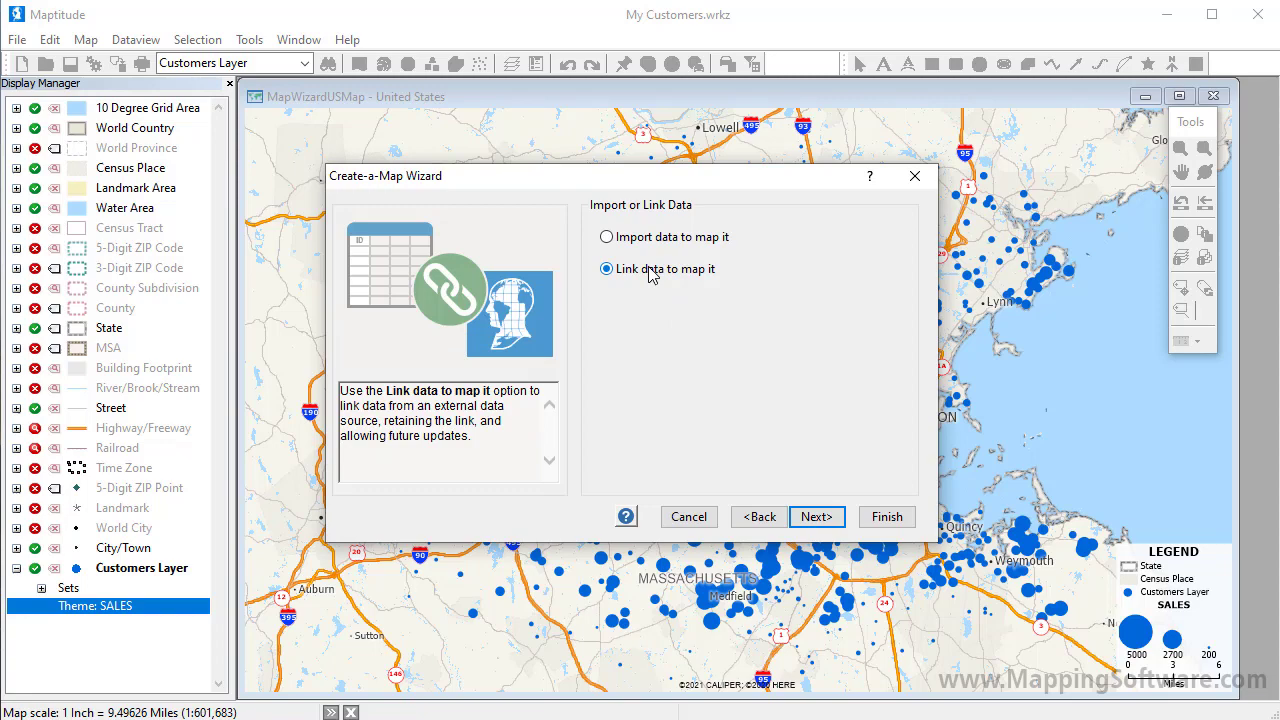
pyautogui.click(828, 517)
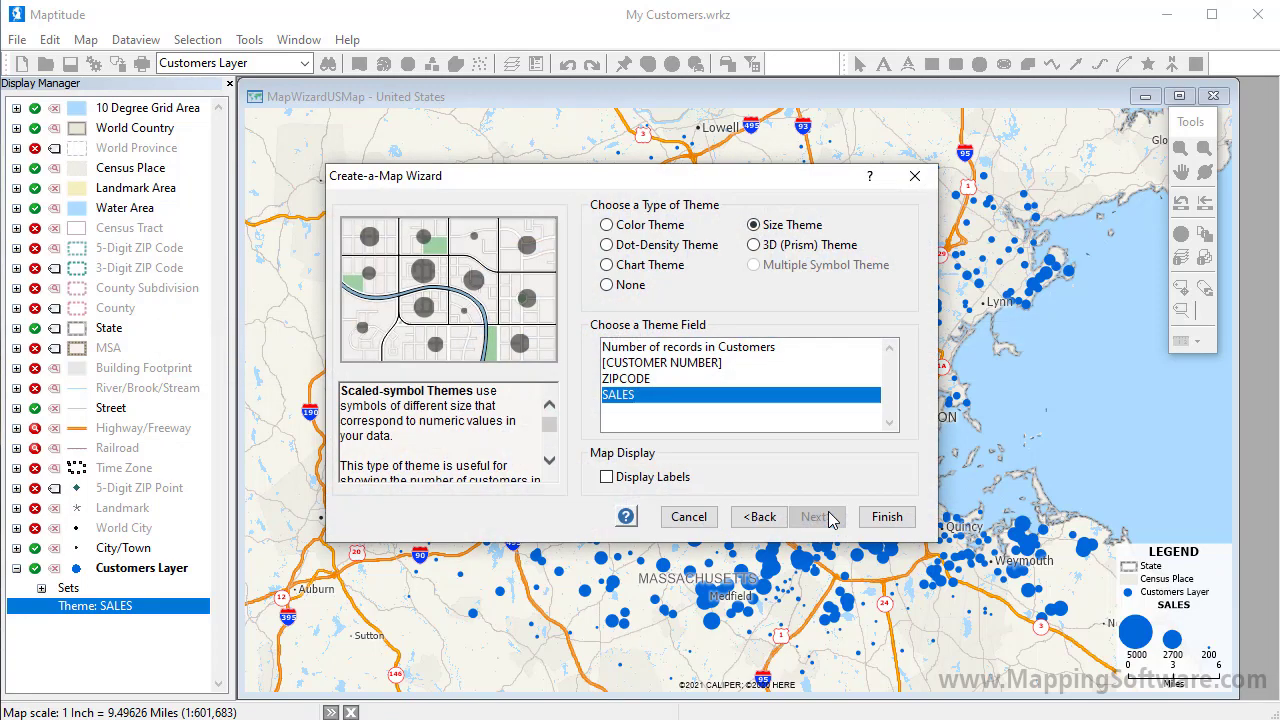
pyautogui.click(641, 228)
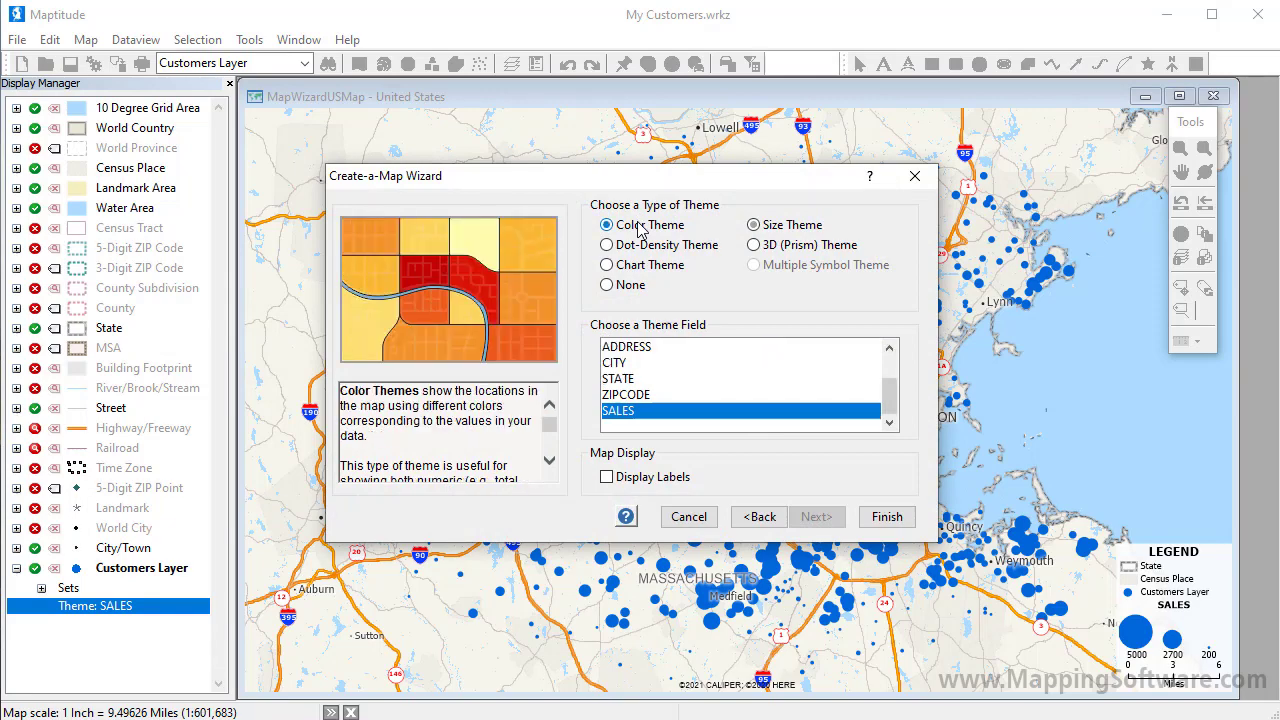
pyautogui.click(880, 517)
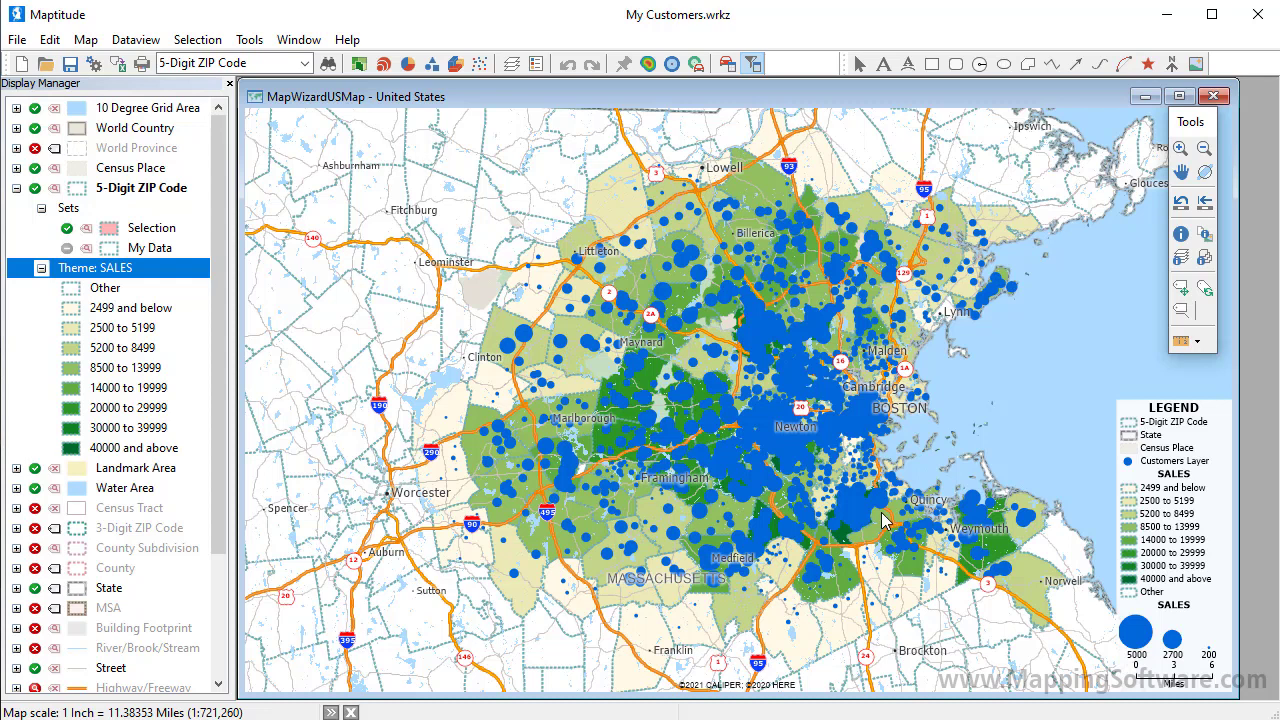
# Step: Add the Stores sheet of Company Data.xlsx to the map, accepting its matched address fields
pyautogui.click(88, 40)
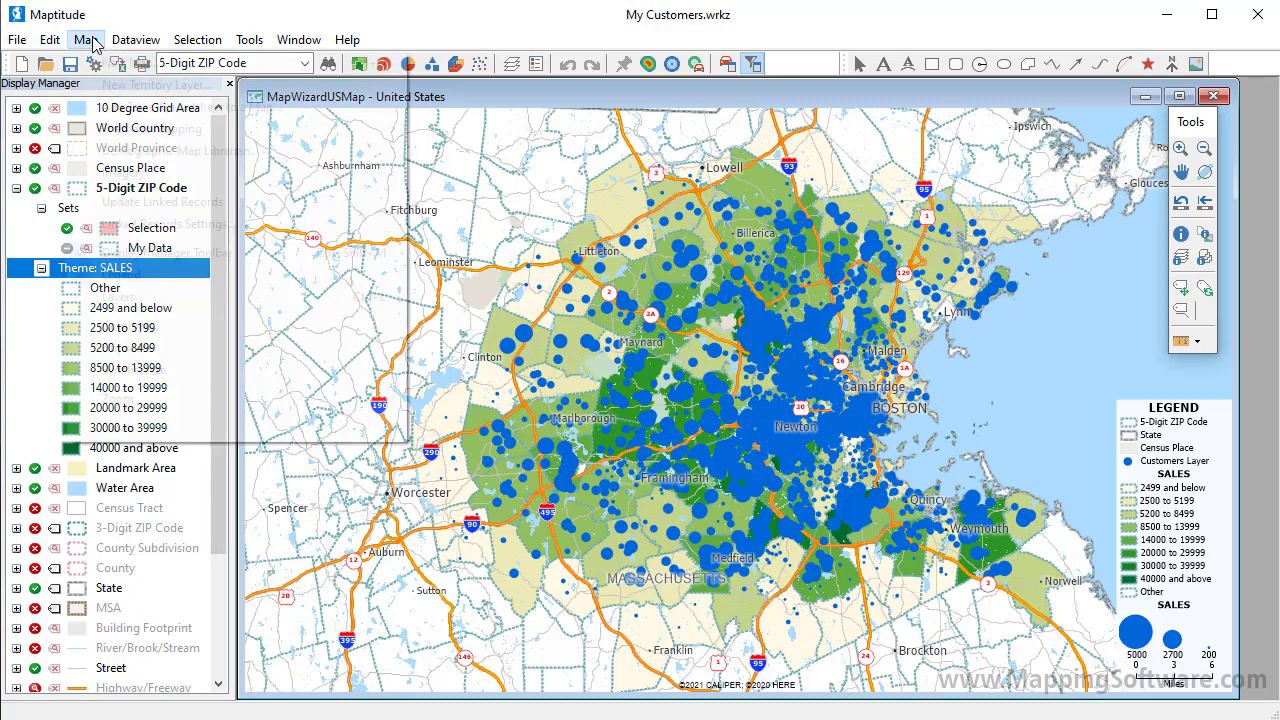
pyautogui.click(157, 106)
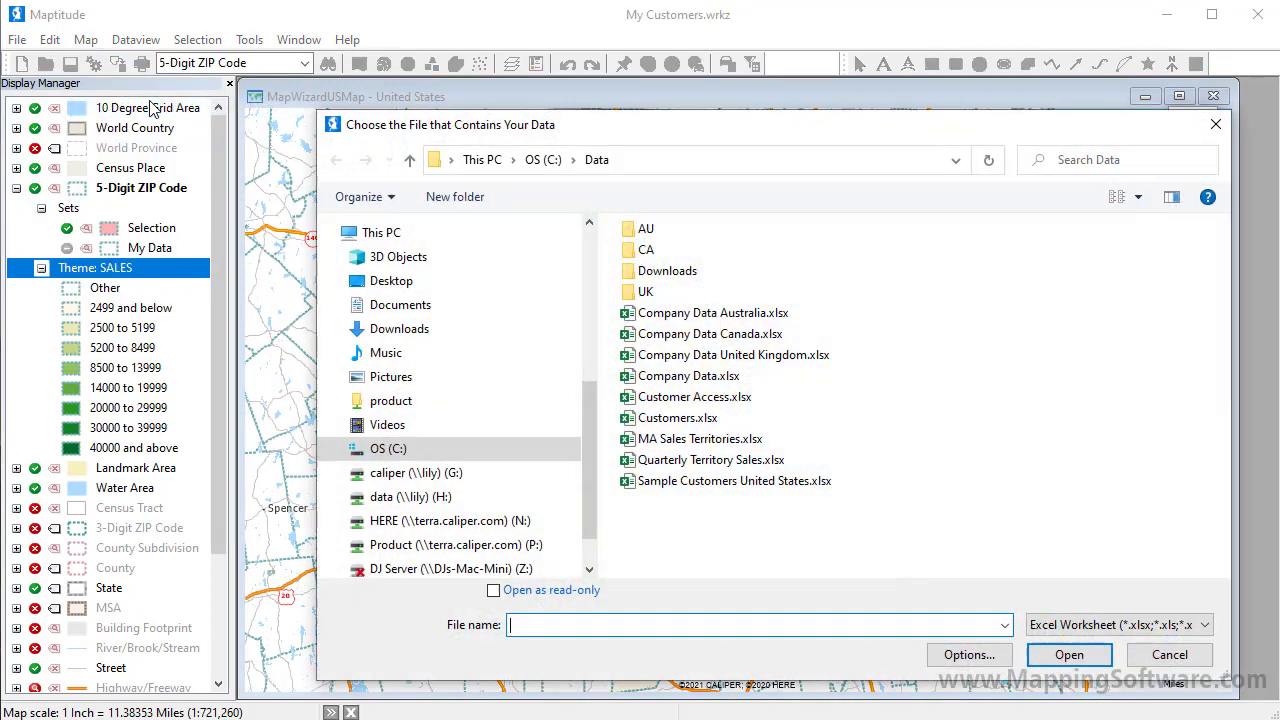
pyautogui.click(712, 377)
pyautogui.click(1066, 655)
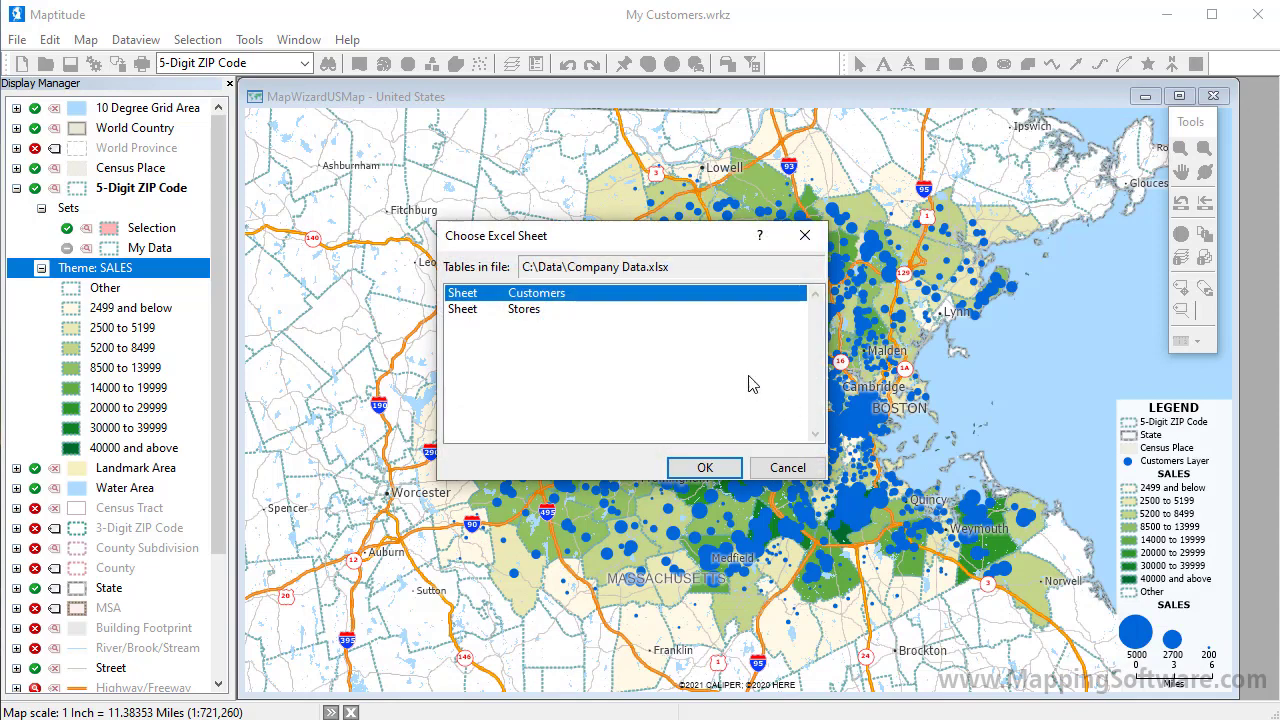
pyautogui.click(655, 310)
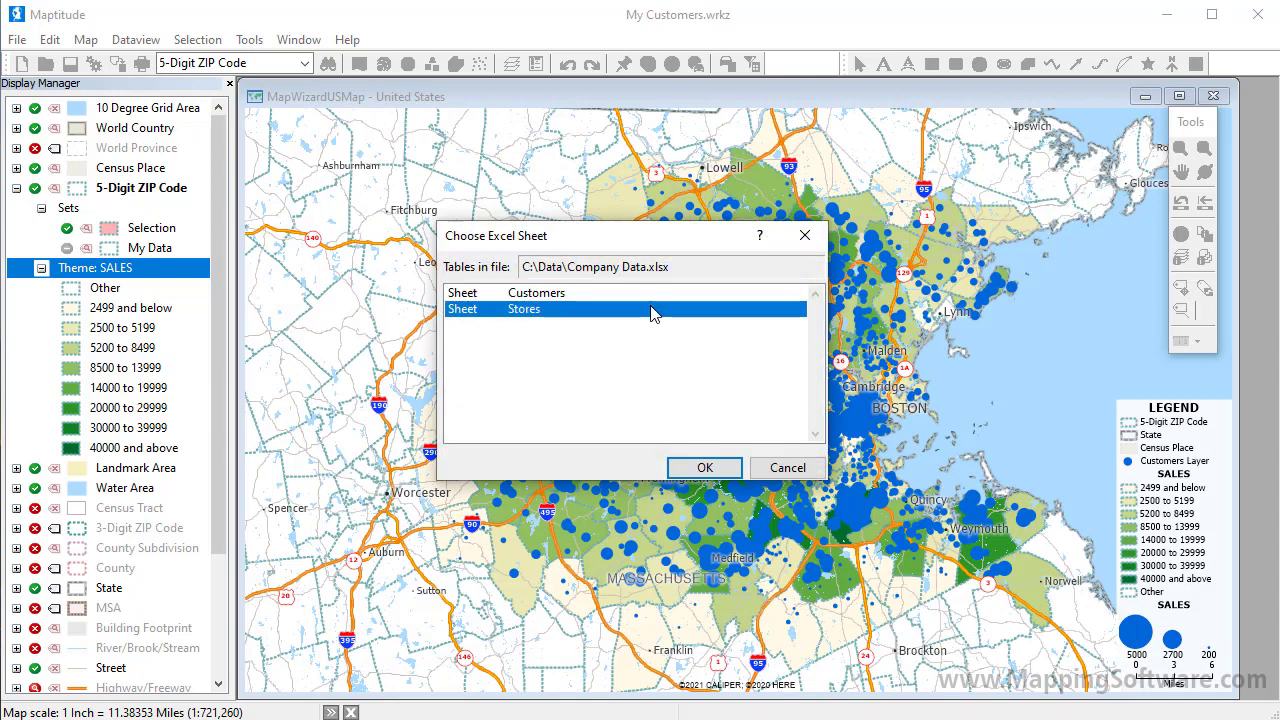
pyautogui.click(728, 467)
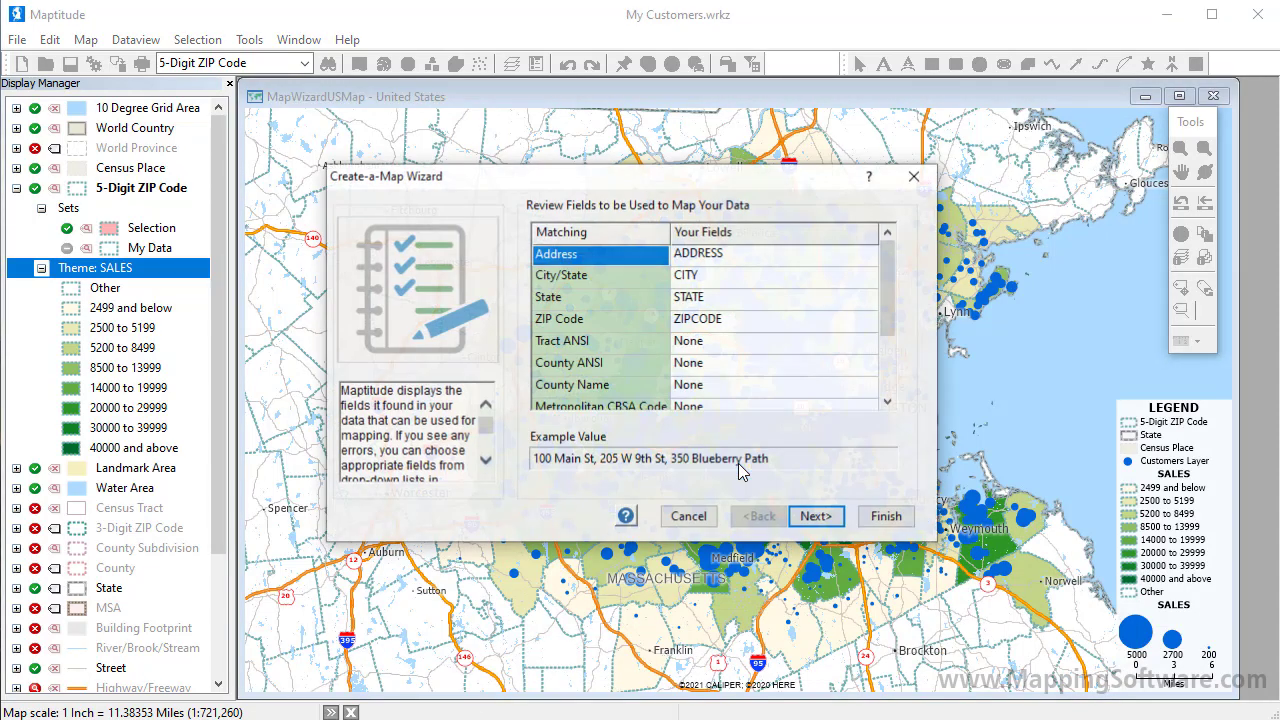
pyautogui.click(816, 516)
# Step: Locate the stores by address and import them unthemed, labelled by NAME
pyautogui.click(738, 366)
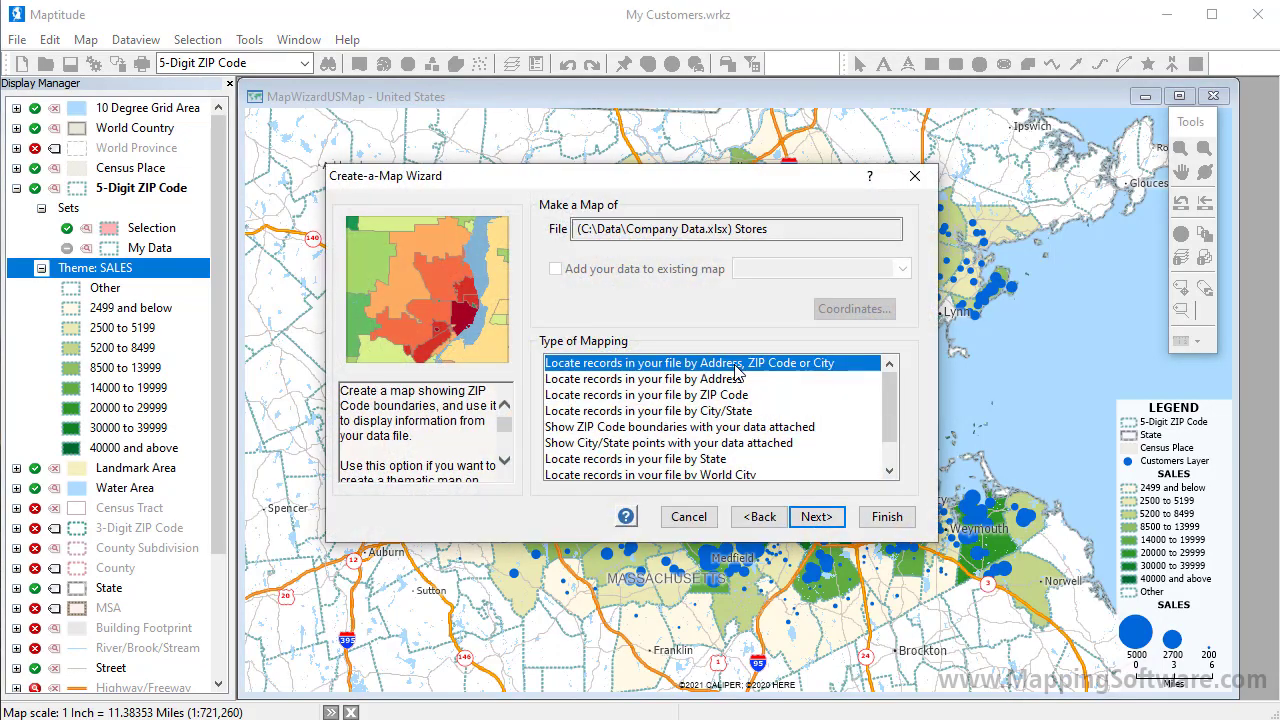
pyautogui.click(838, 520)
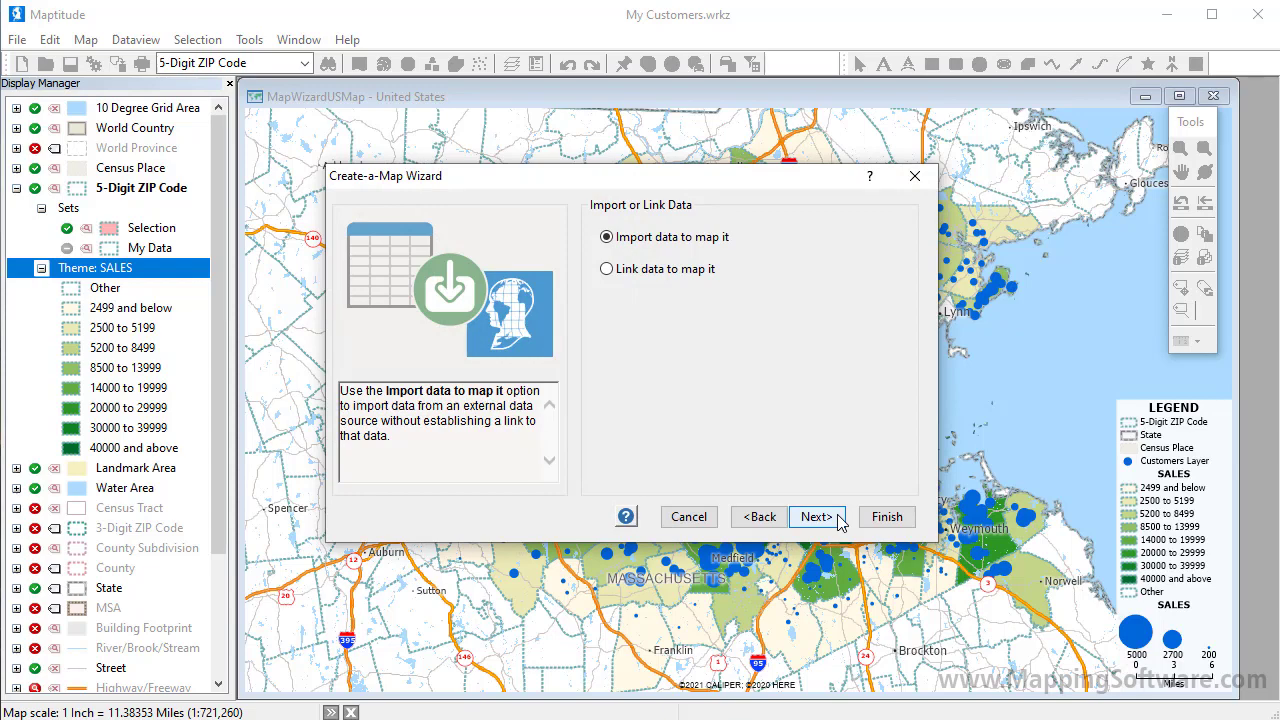
pyautogui.click(838, 520)
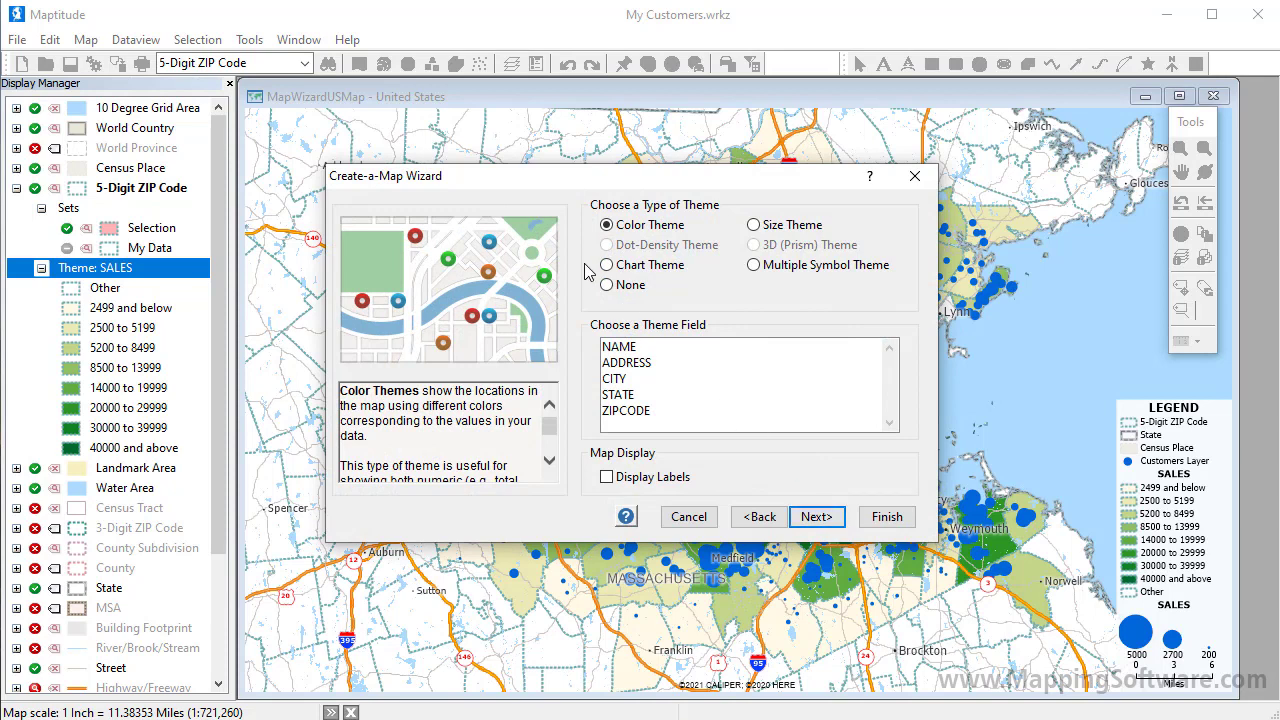
pyautogui.click(607, 285)
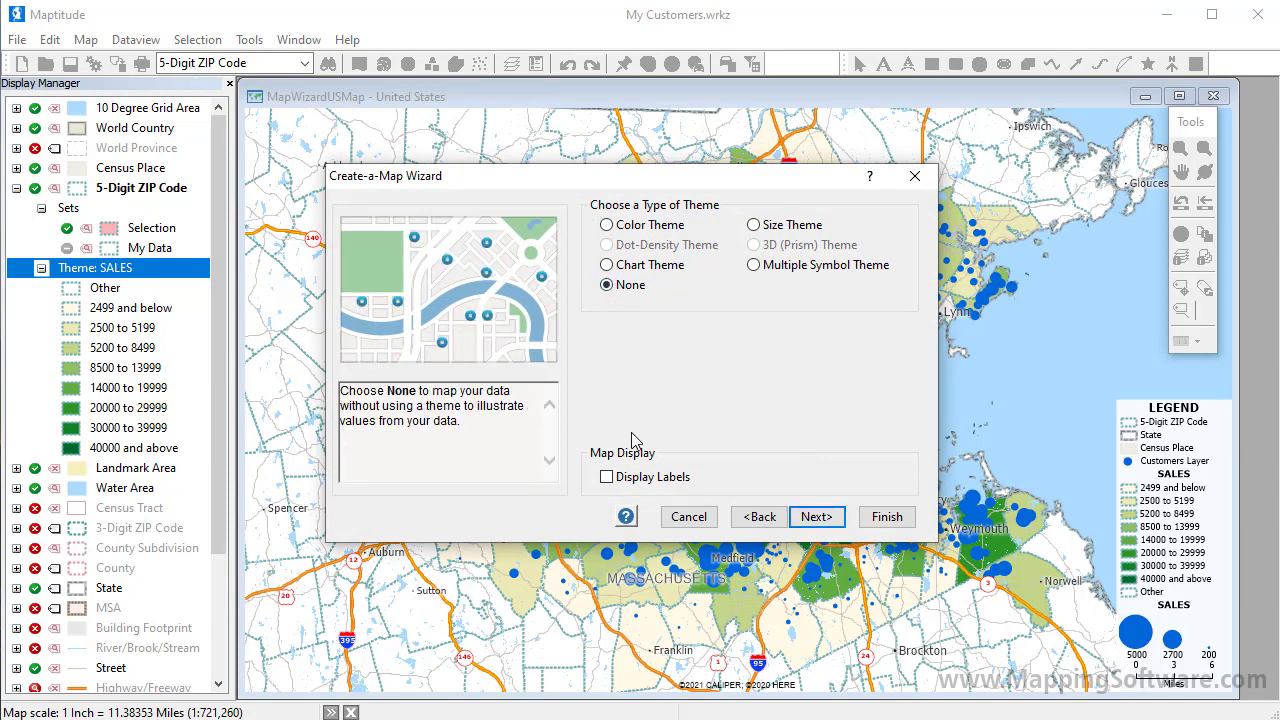
pyautogui.click(607, 478)
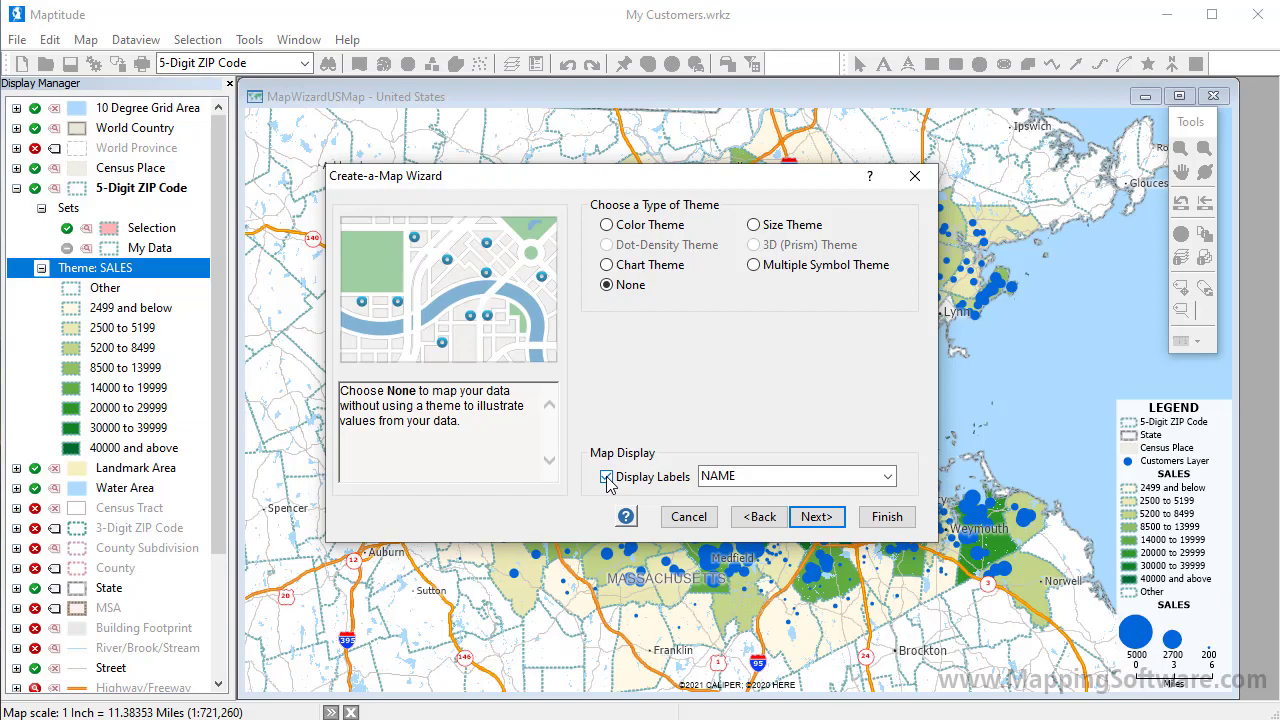
pyautogui.click(882, 518)
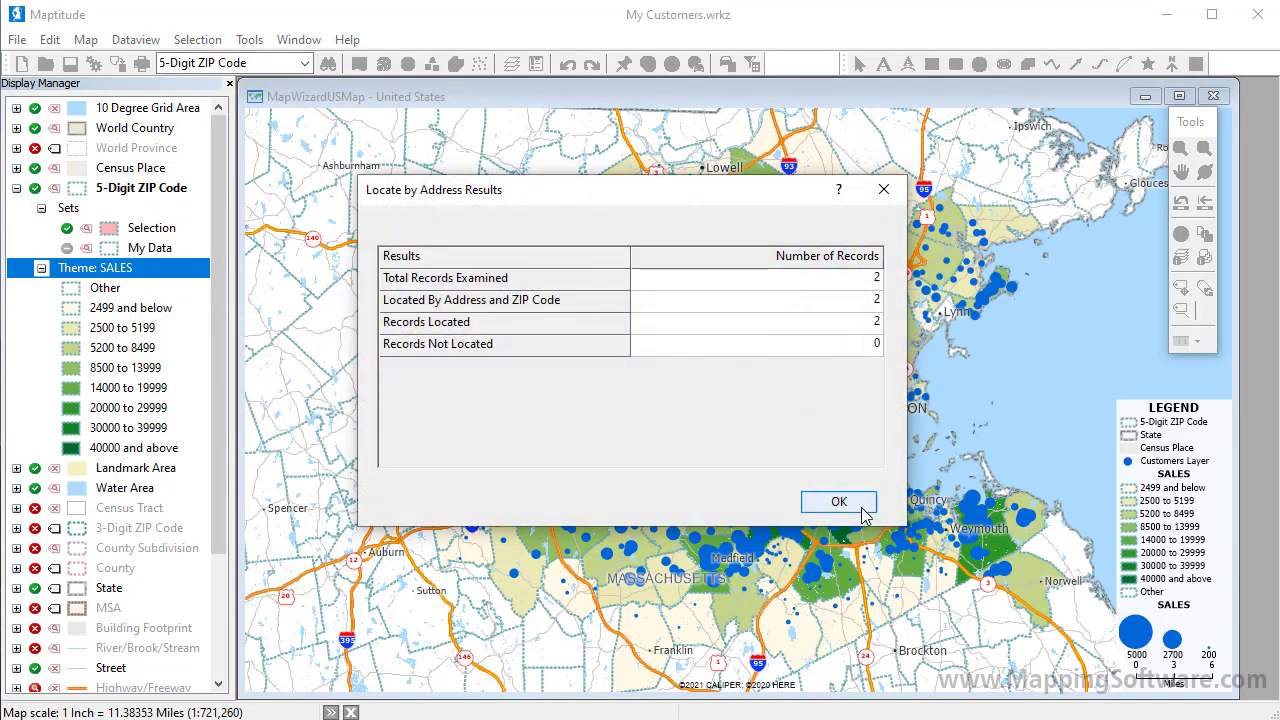
pyautogui.click(858, 507)
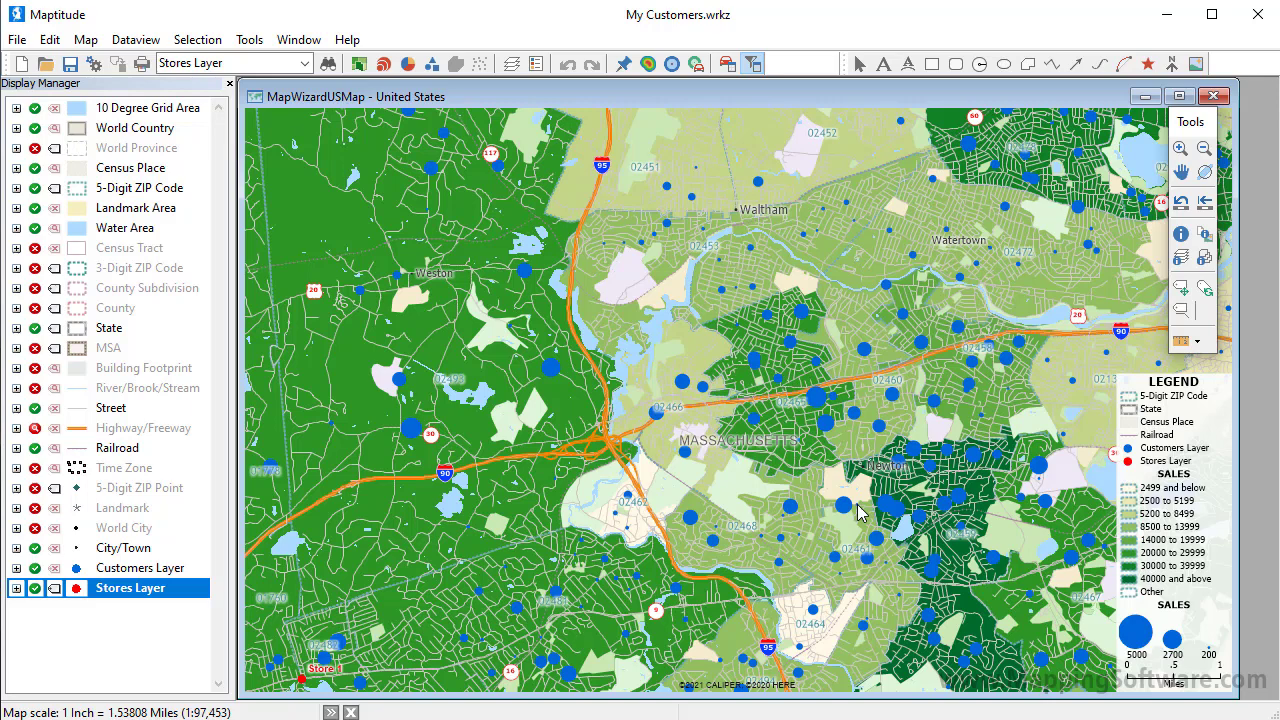
# Step: Give the Stores Layer a ringed circle symbol at size 14 in orange
pyautogui.click(82, 593)
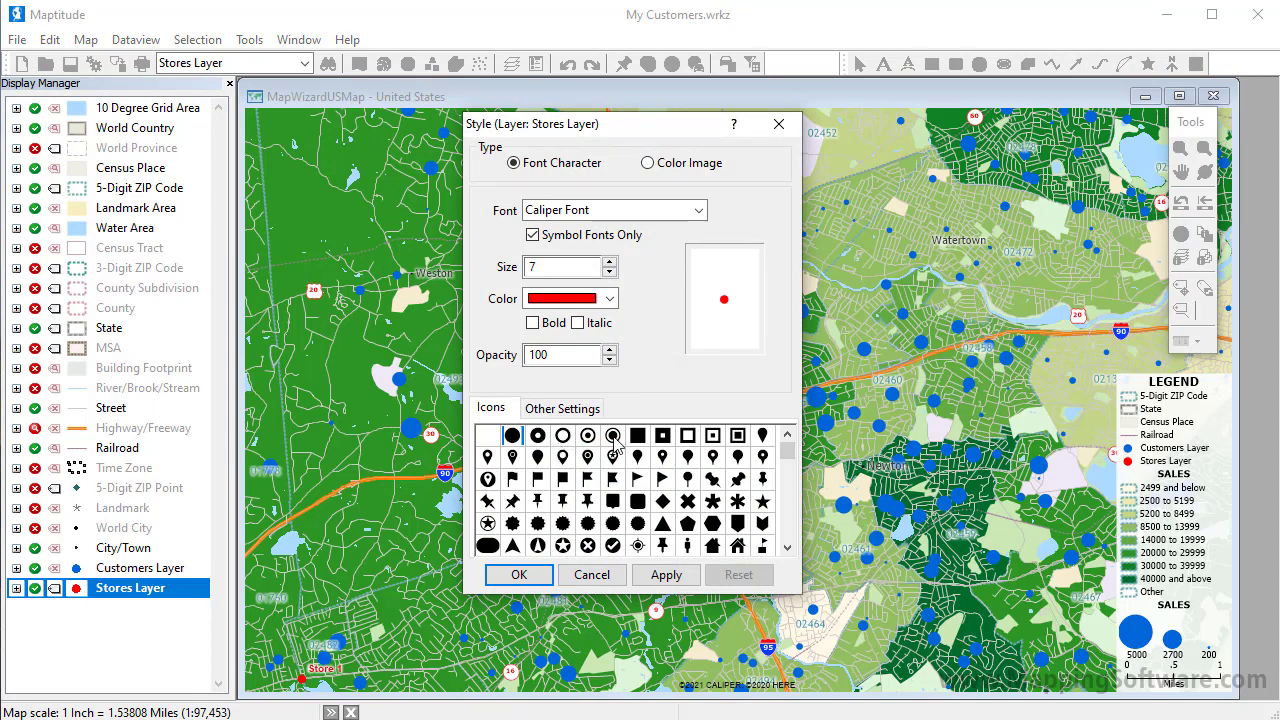
pyautogui.click(613, 437)
pyautogui.click(609, 262)
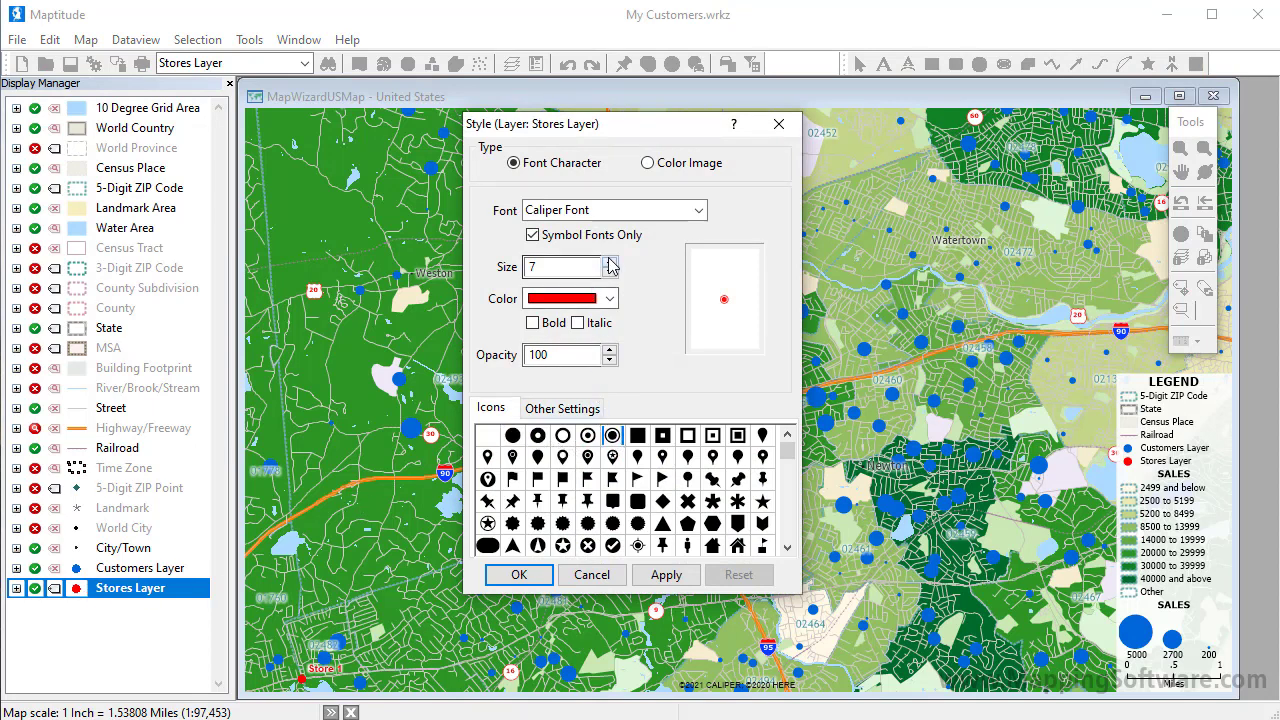
pyautogui.click(609, 262)
pyautogui.click(609, 262)
pyautogui.click(609, 262)
pyautogui.click(609, 262)
pyautogui.click(609, 262)
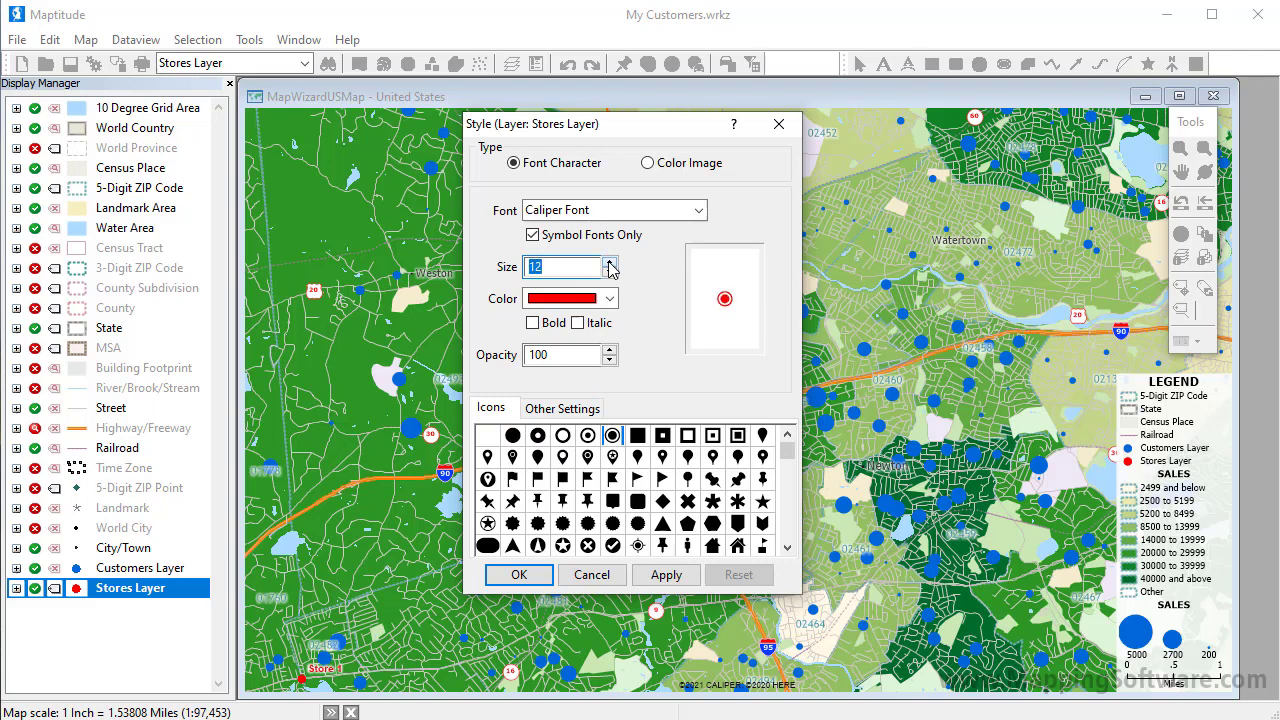
pyautogui.click(609, 262)
pyautogui.click(609, 298)
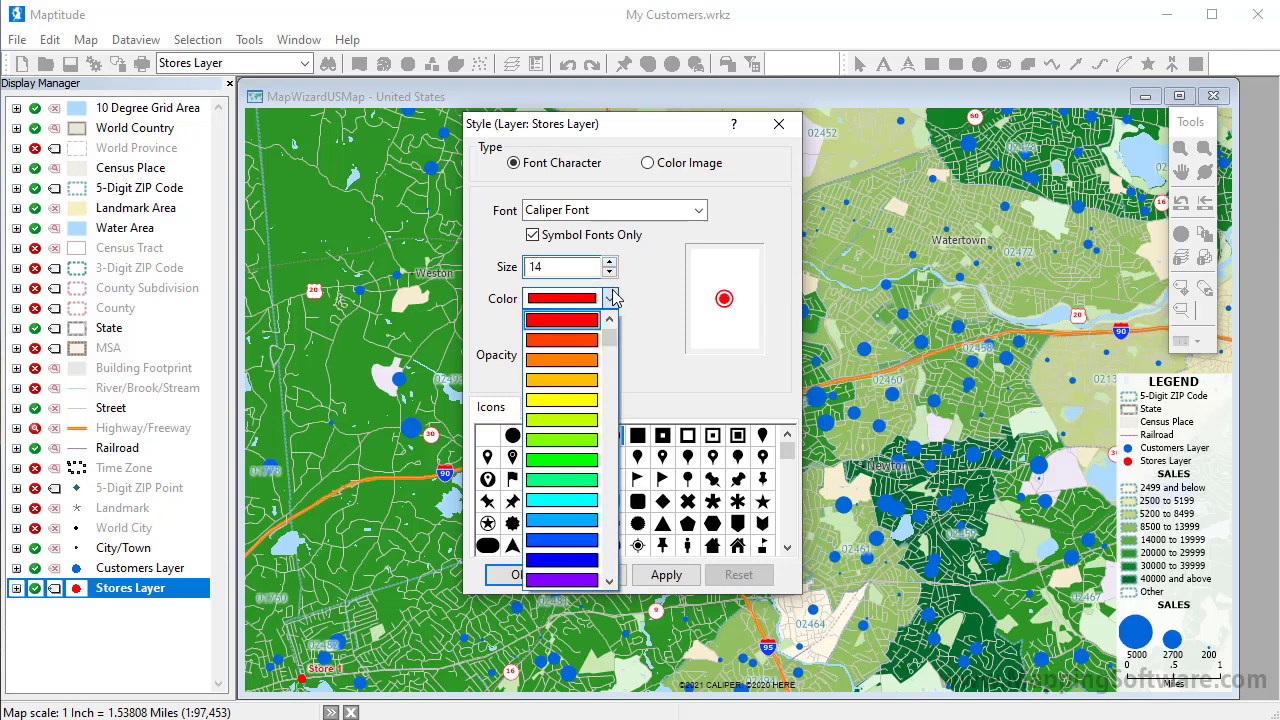
pyautogui.click(588, 362)
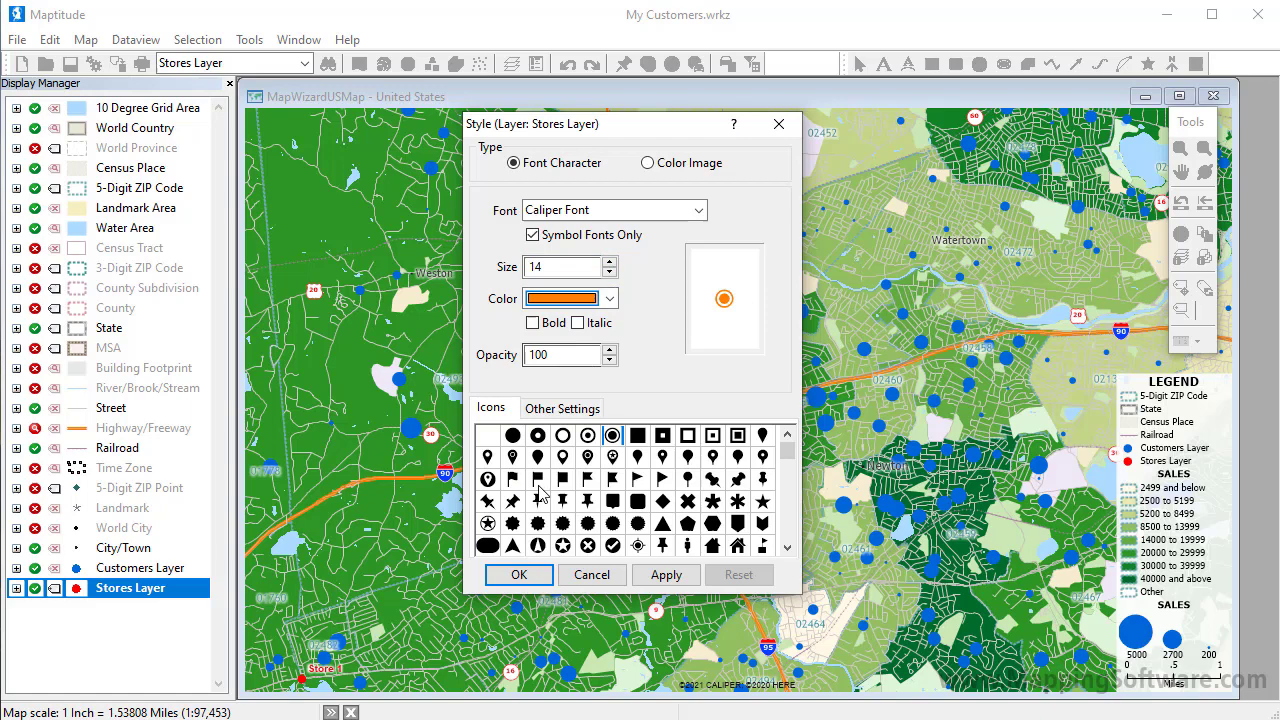
# Step: Apply the orange store symbols and make the Stores Layer labels size 16 orange
pyautogui.click(518, 578)
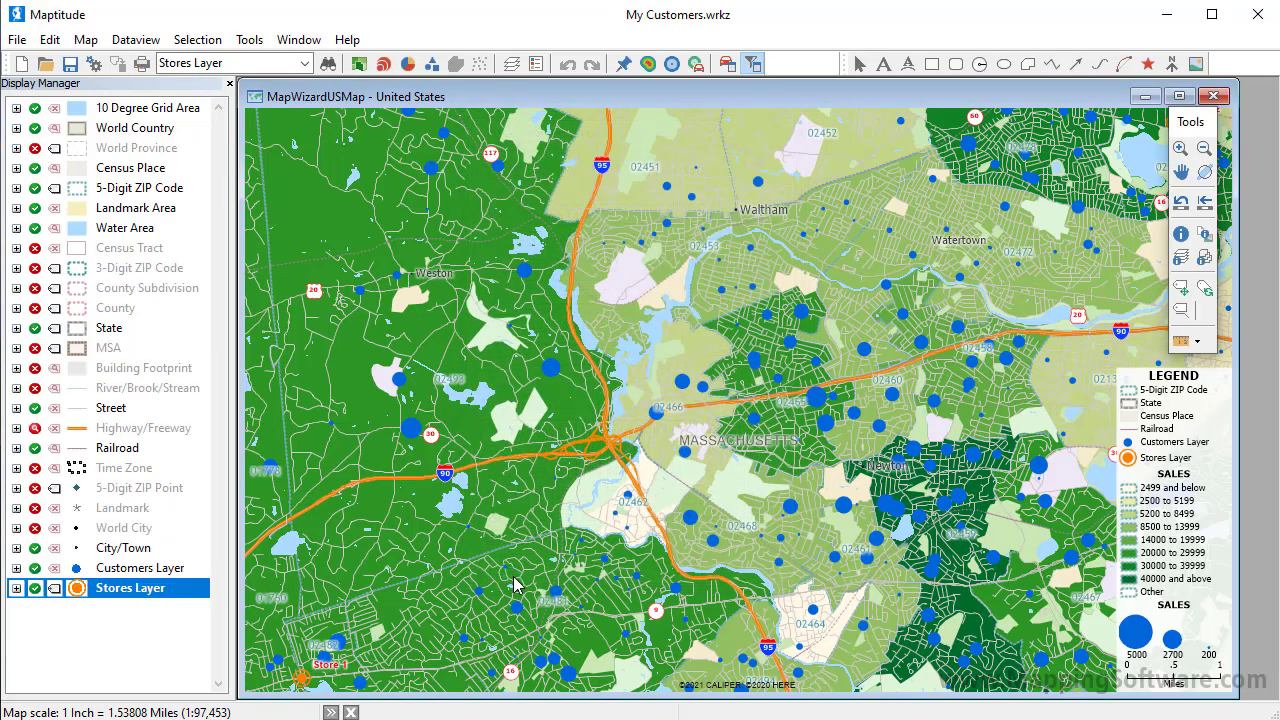
pyautogui.click(55, 590)
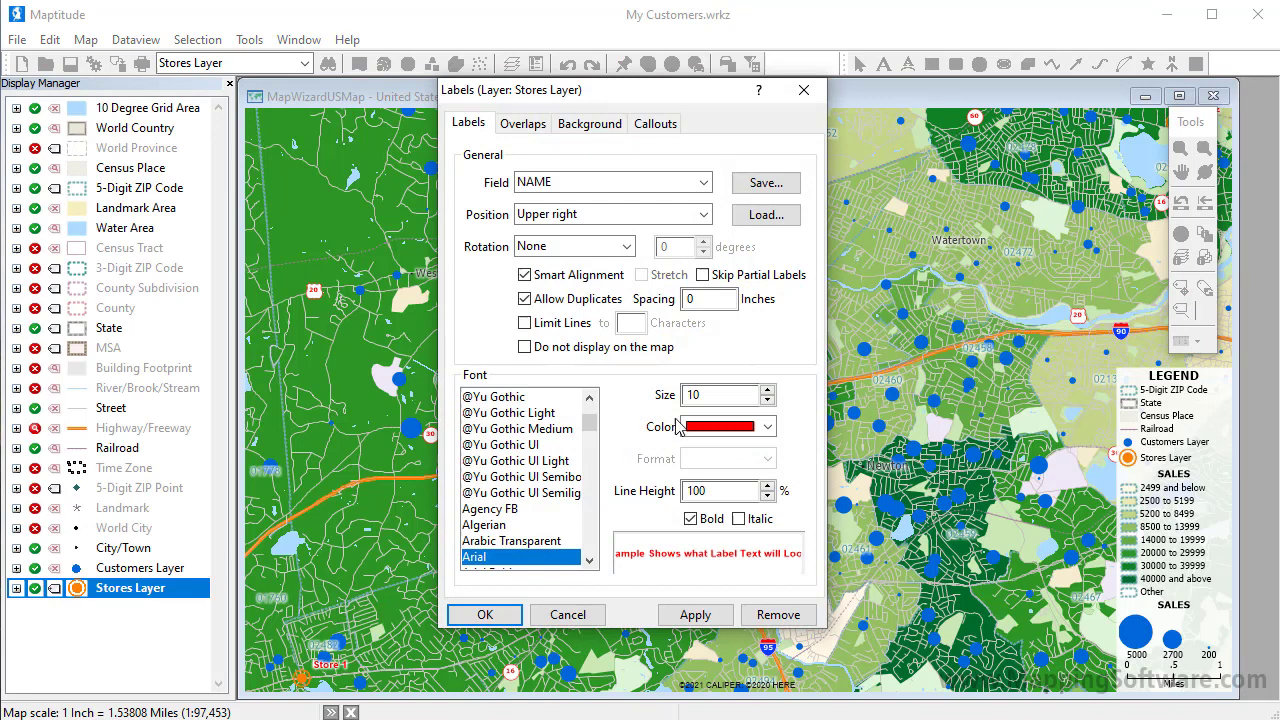
pyautogui.click(768, 390)
pyautogui.click(768, 390)
pyautogui.click(768, 390)
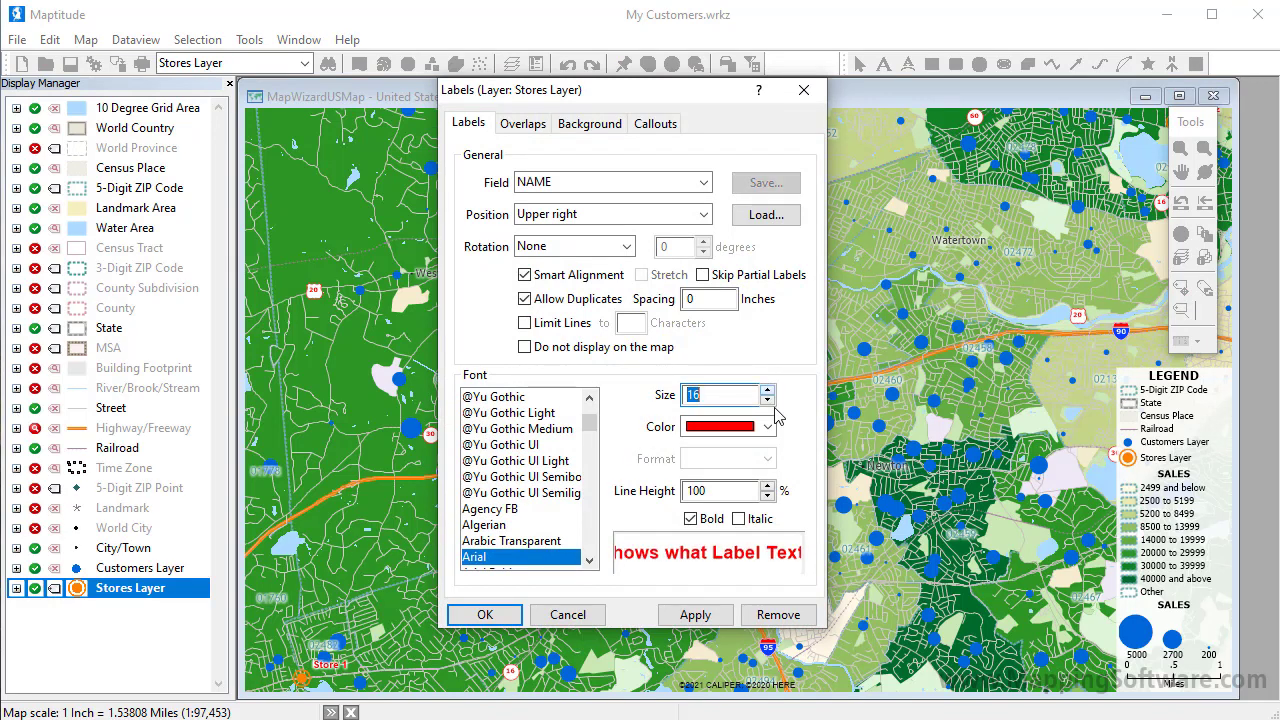
pyautogui.click(767, 427)
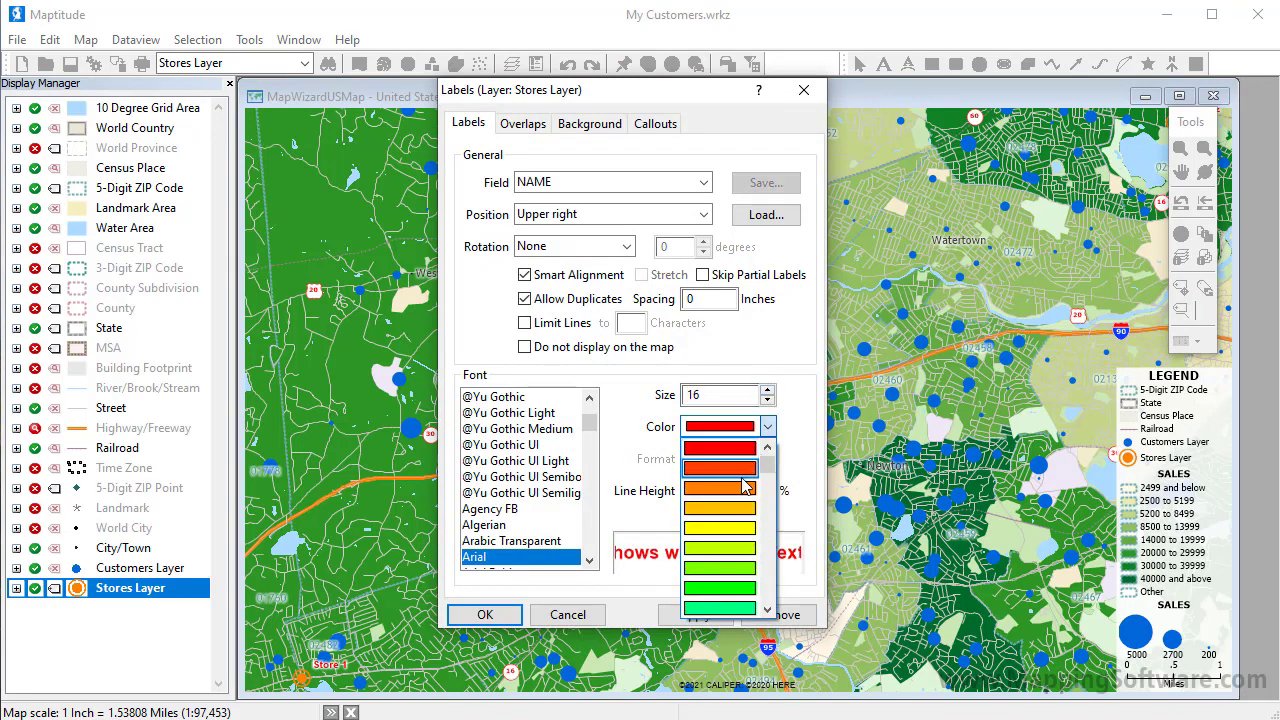
pyautogui.click(720, 488)
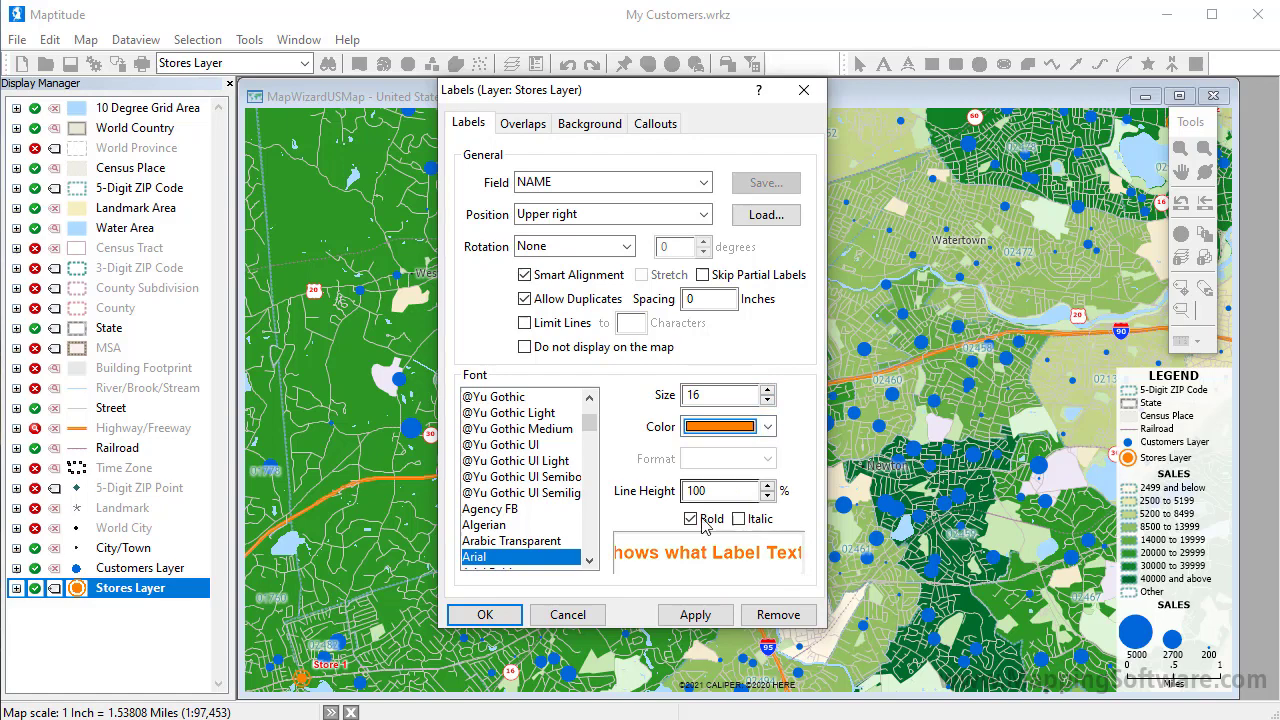
pyautogui.click(485, 614)
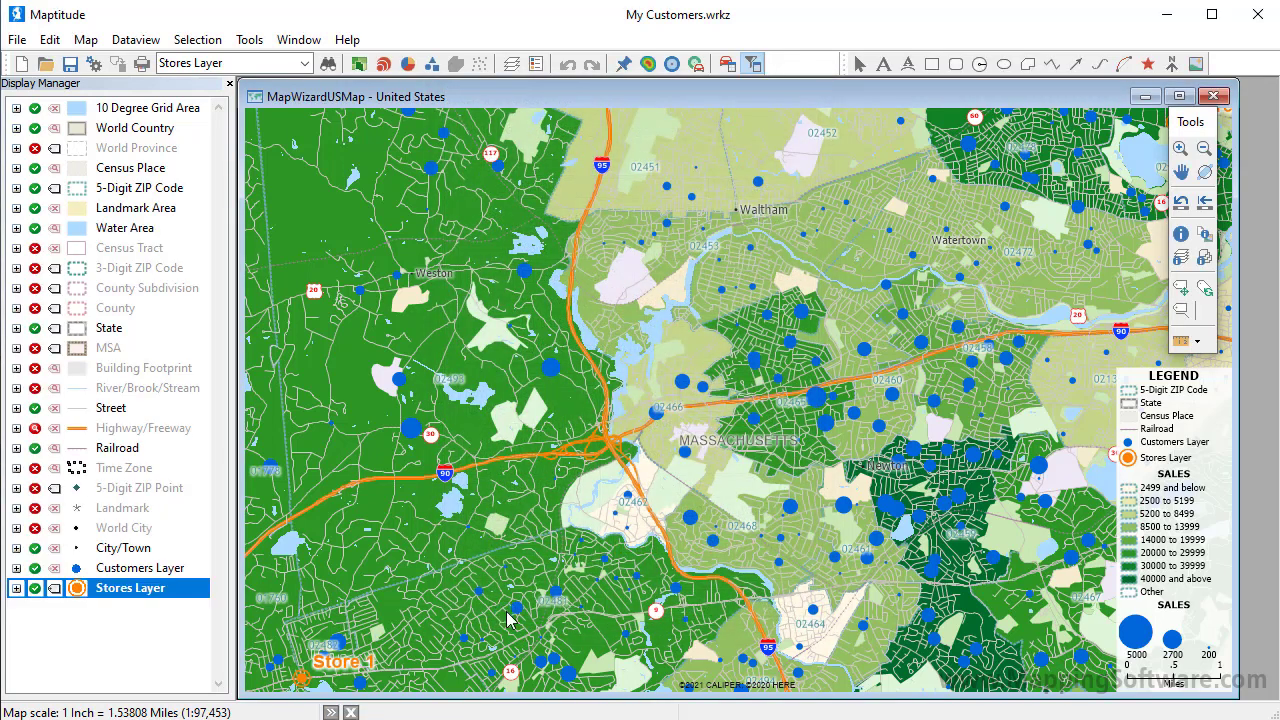
pyautogui.click(1183, 201)
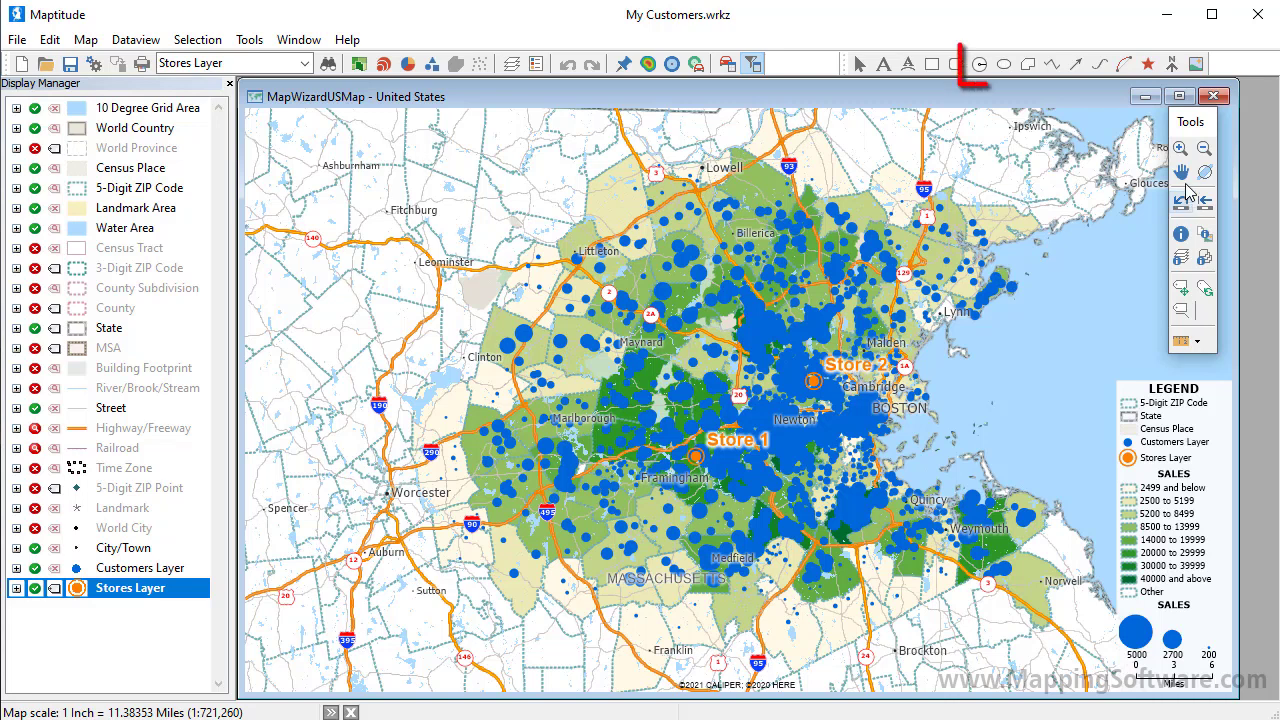
# Step: Draw a 5-mile radius circle around Store 1 and export it to Excel as Radius Report.xlsx
pyautogui.click(982, 66)
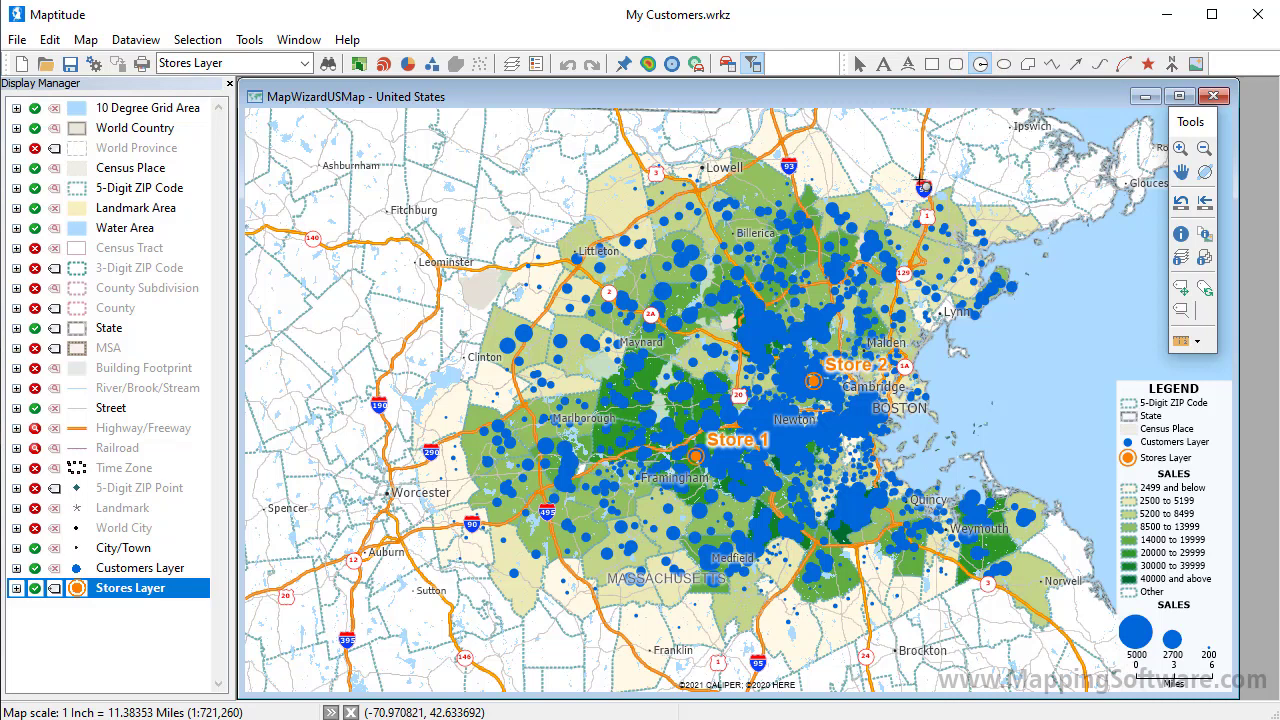
pyautogui.click(697, 457)
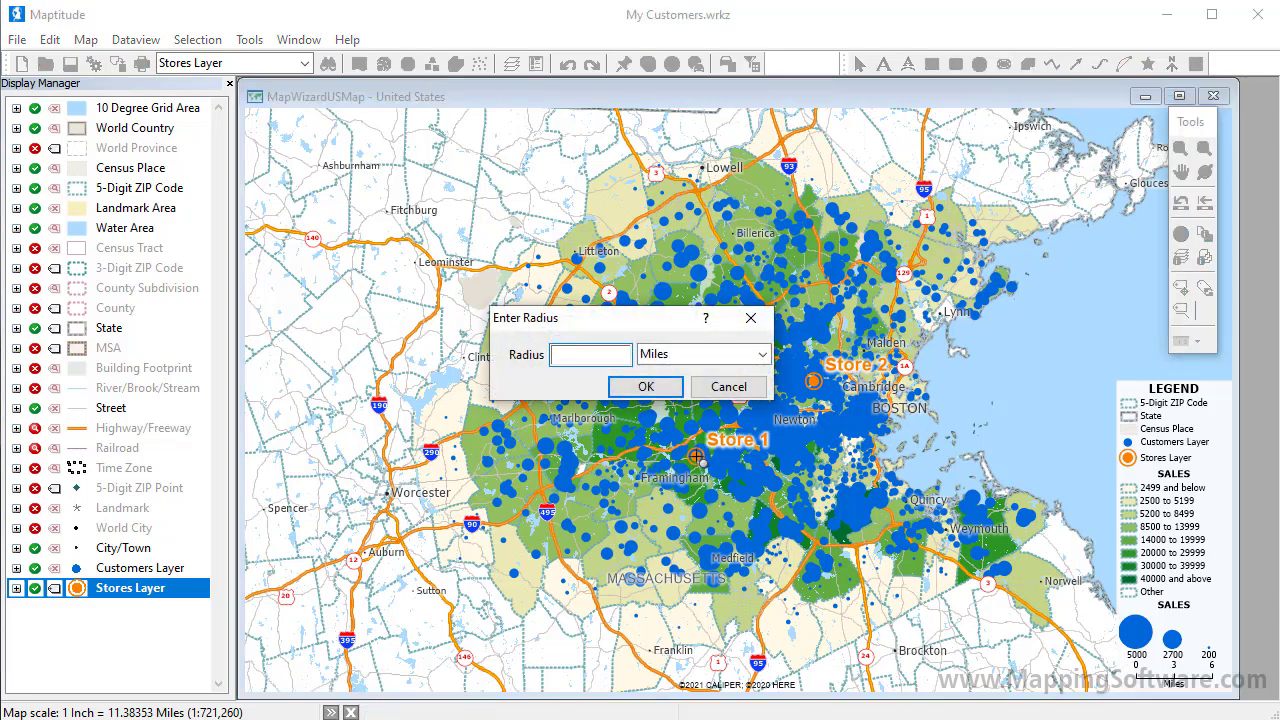
pyautogui.write('5')
pyautogui.click(655, 393)
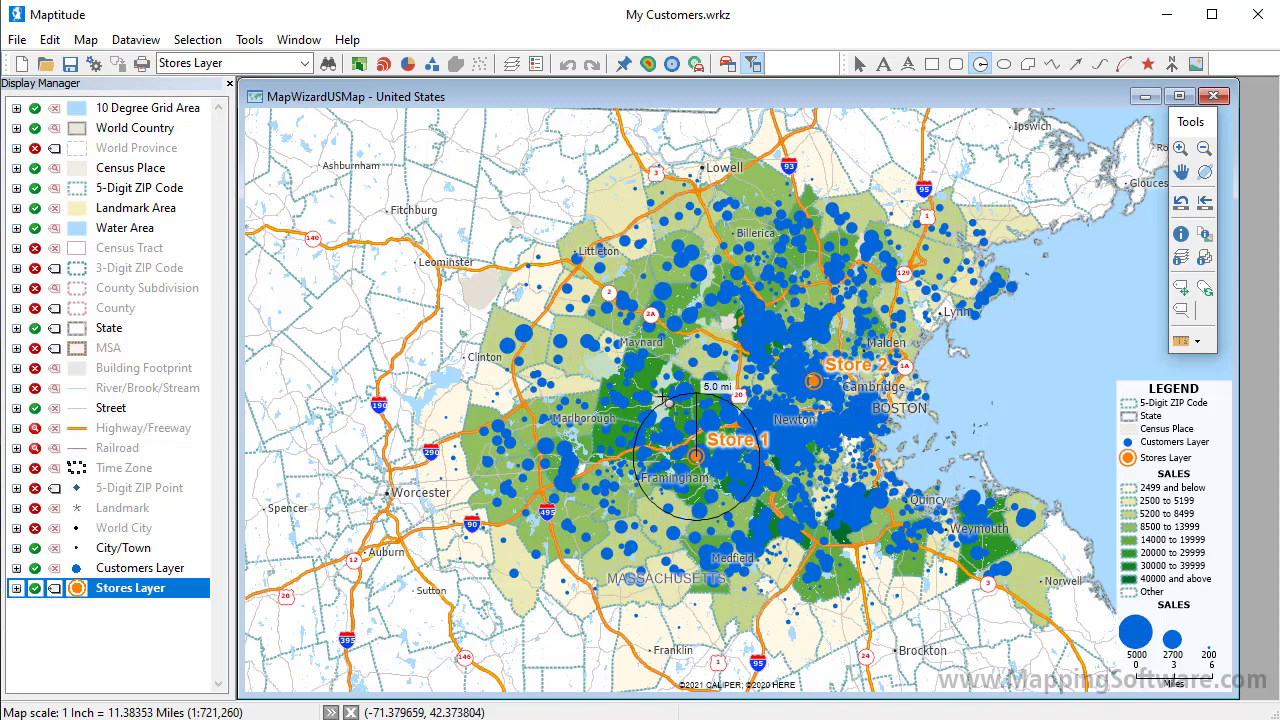
pyautogui.rightClick(679, 418)
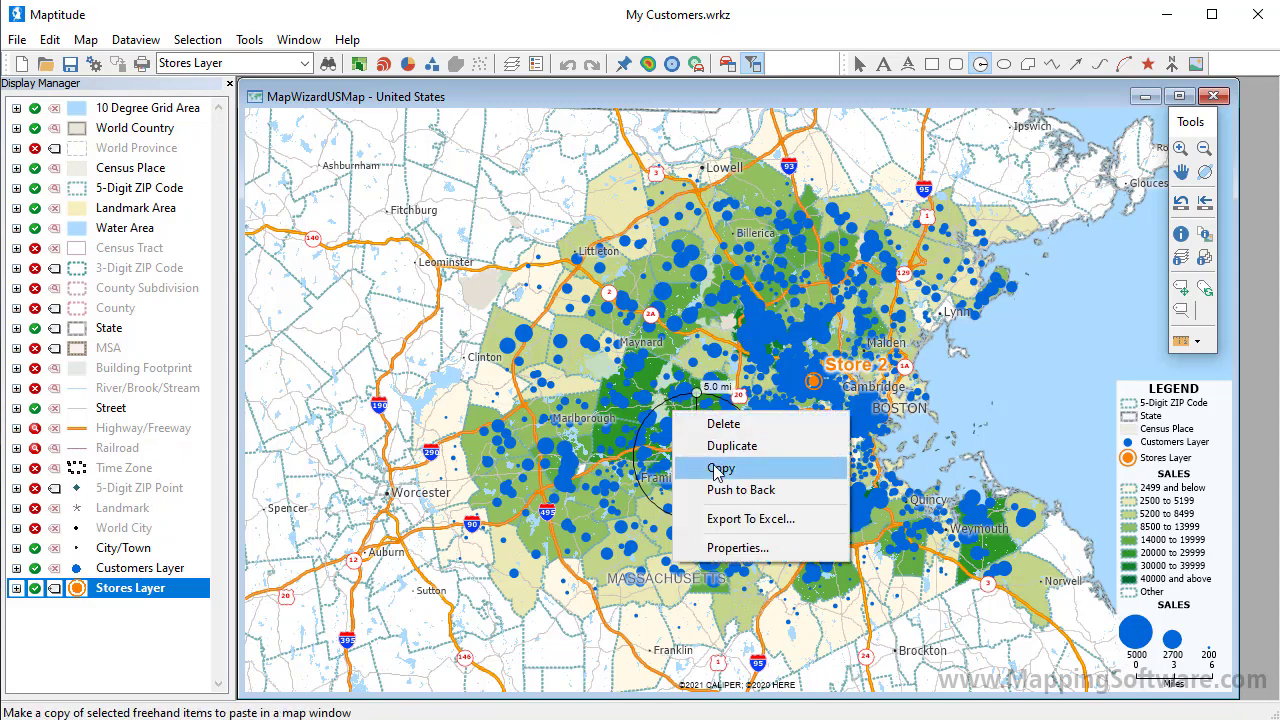
pyautogui.click(750, 518)
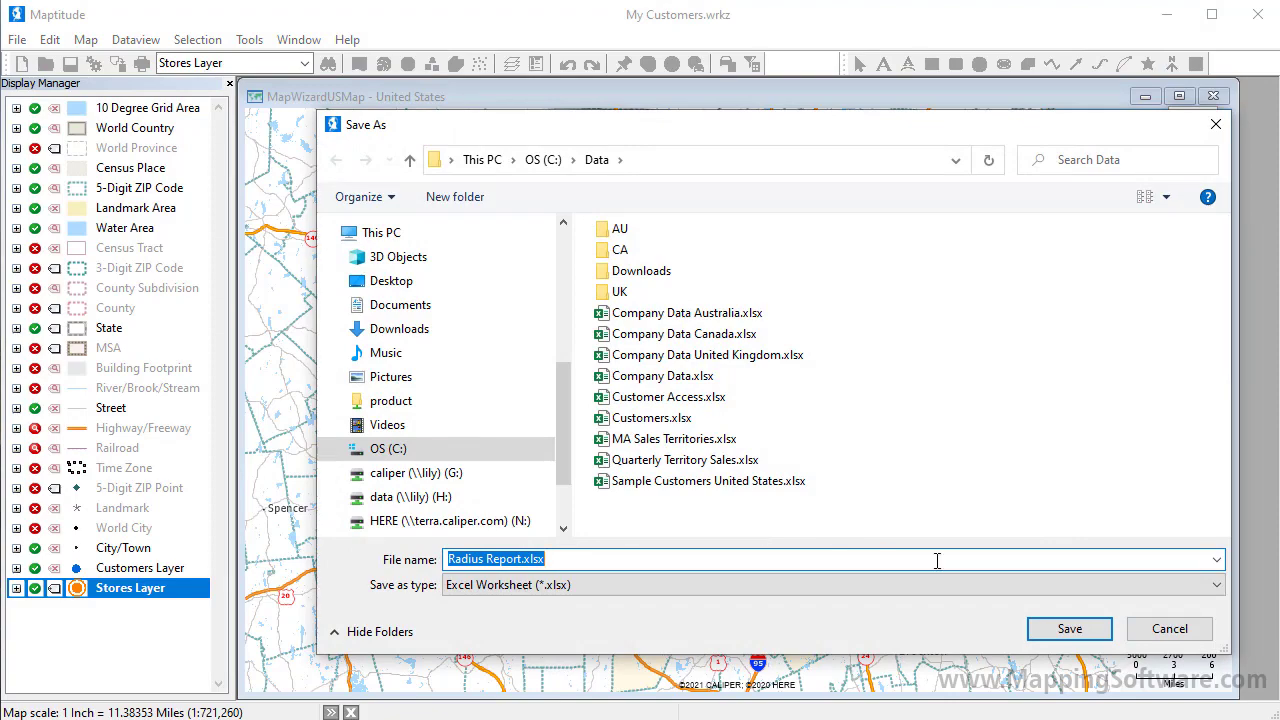
# Step: Save Radius Report.xlsx, browse its Customers Layer, Stores Layer, ZIP and Census Overlay sheets, then close it
pyautogui.click(1062, 627)
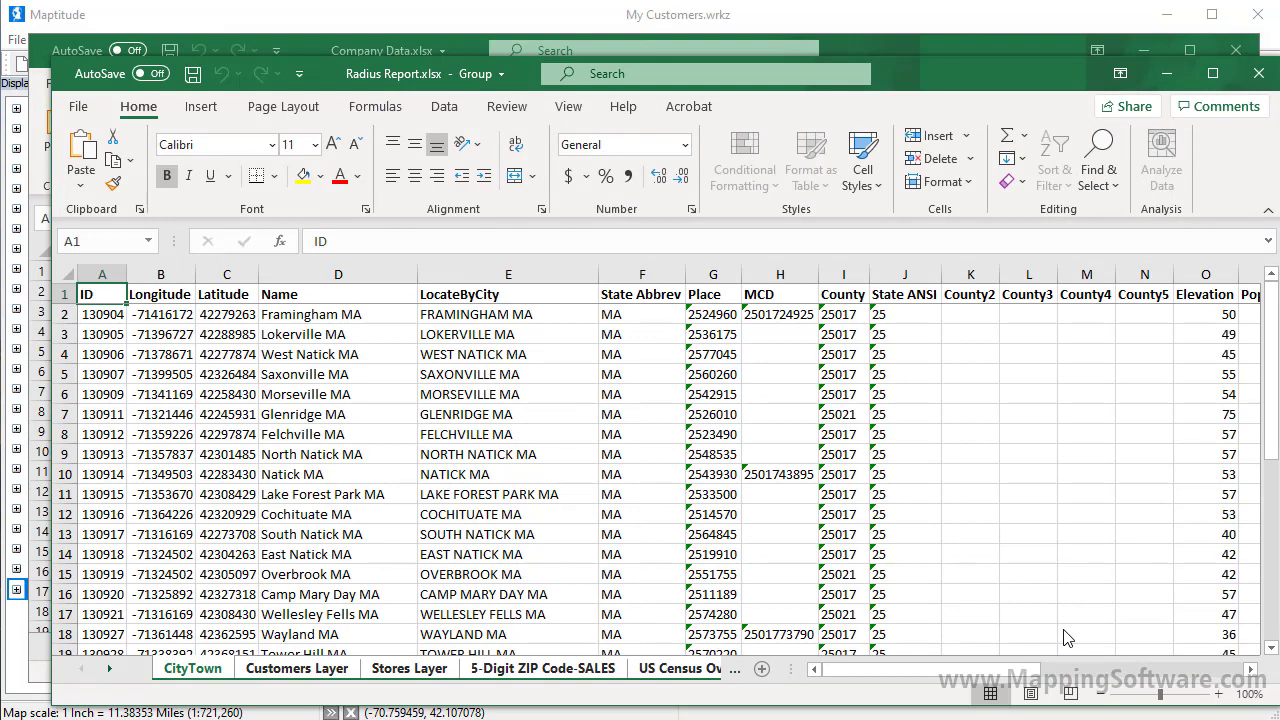
pyautogui.click(312, 668)
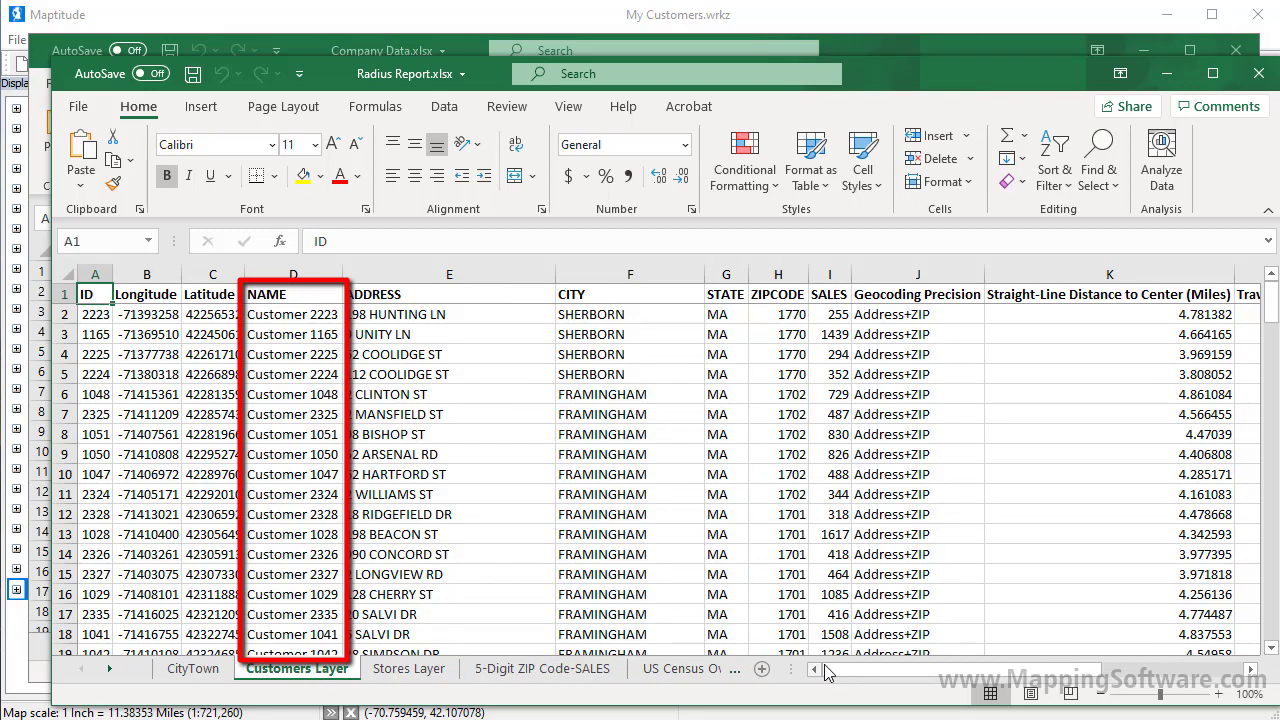
pyautogui.moveTo(840, 680); pyautogui.dragTo(935, 680)
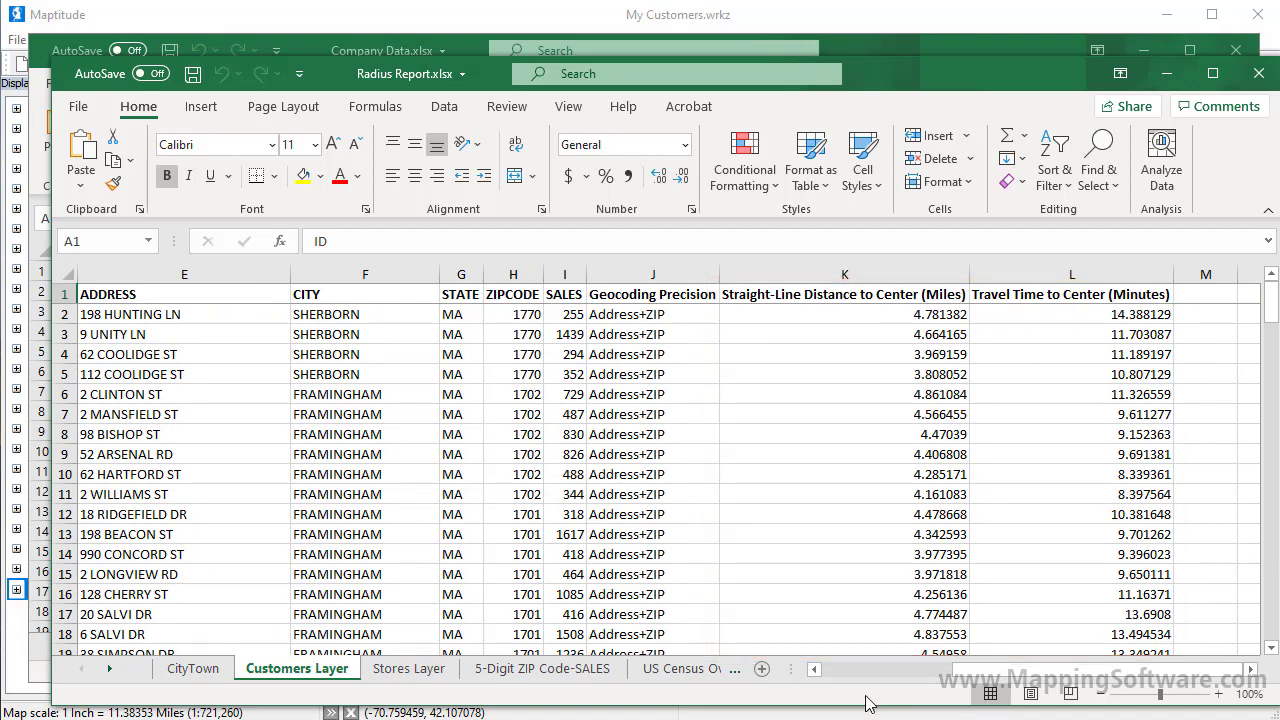
pyautogui.click(433, 672)
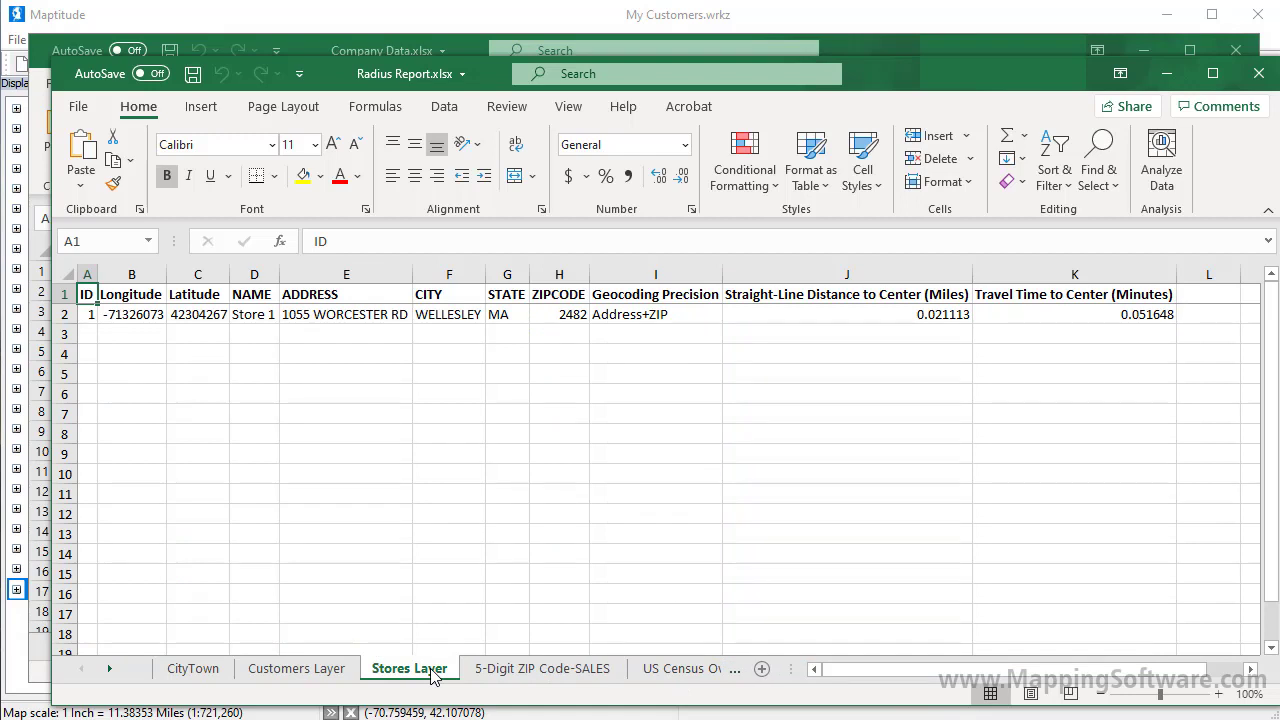
pyautogui.click(506, 675)
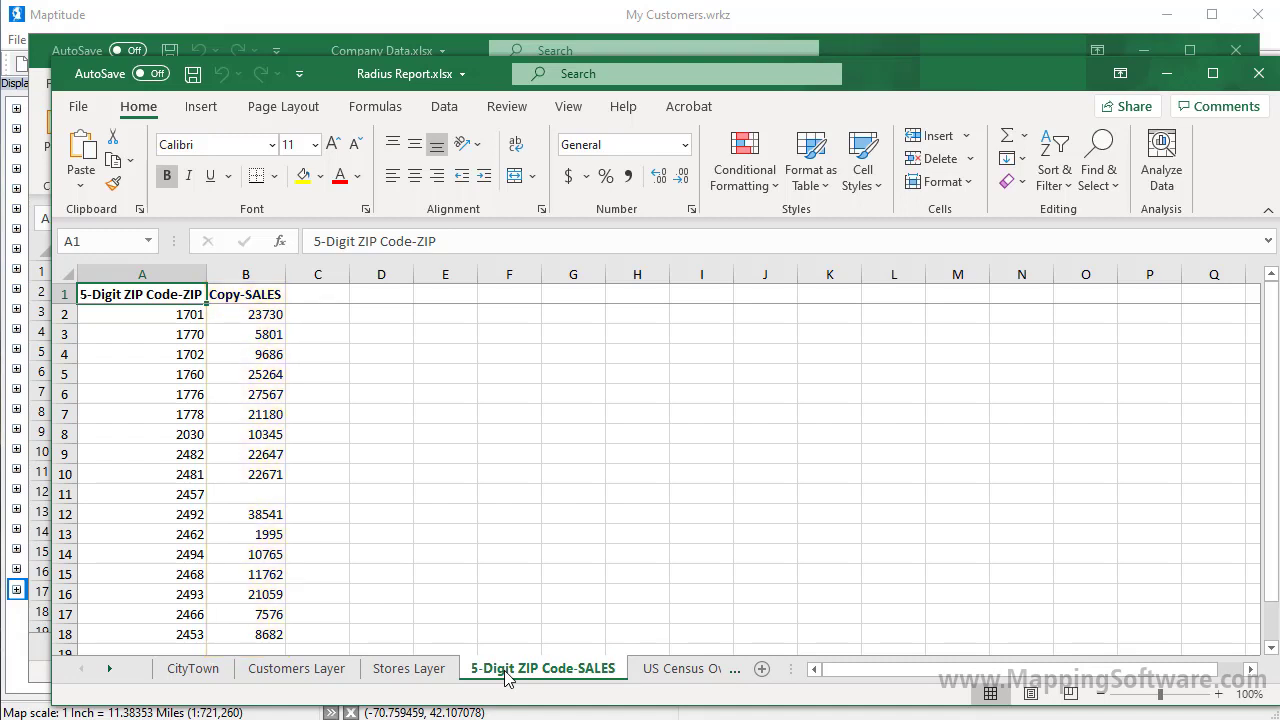
pyautogui.click(645, 668)
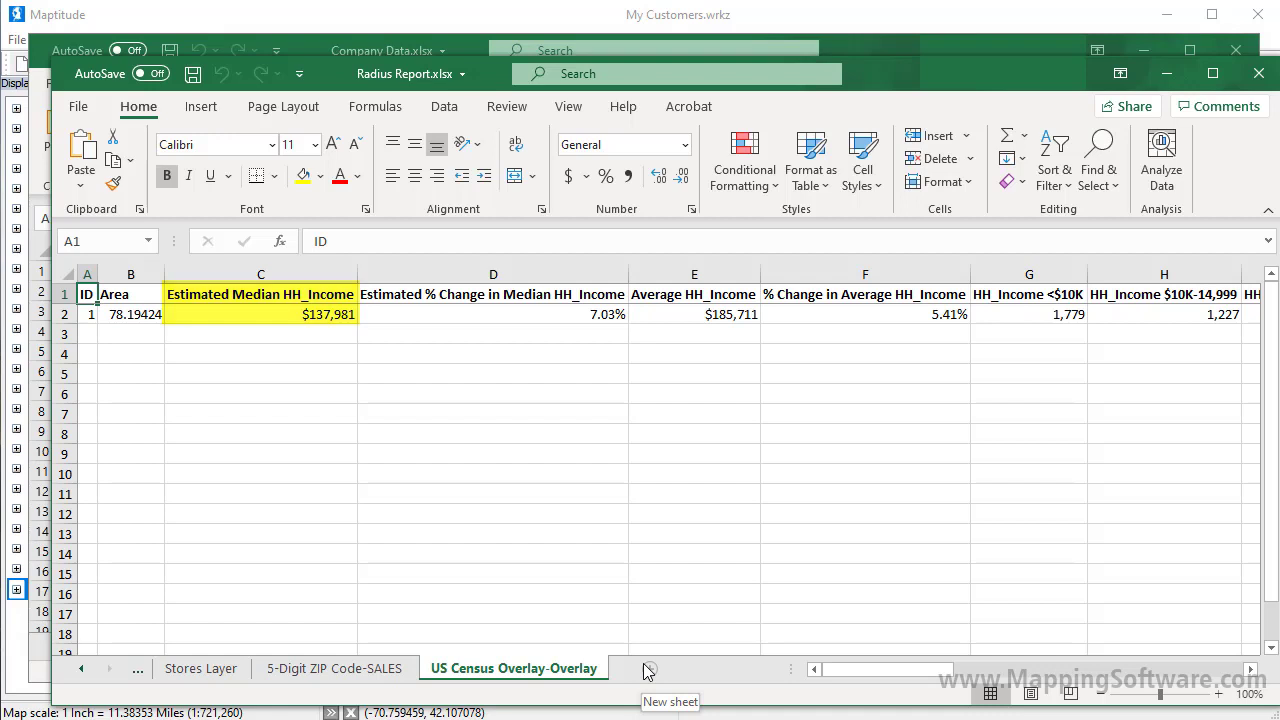
pyautogui.click(1070, 670)
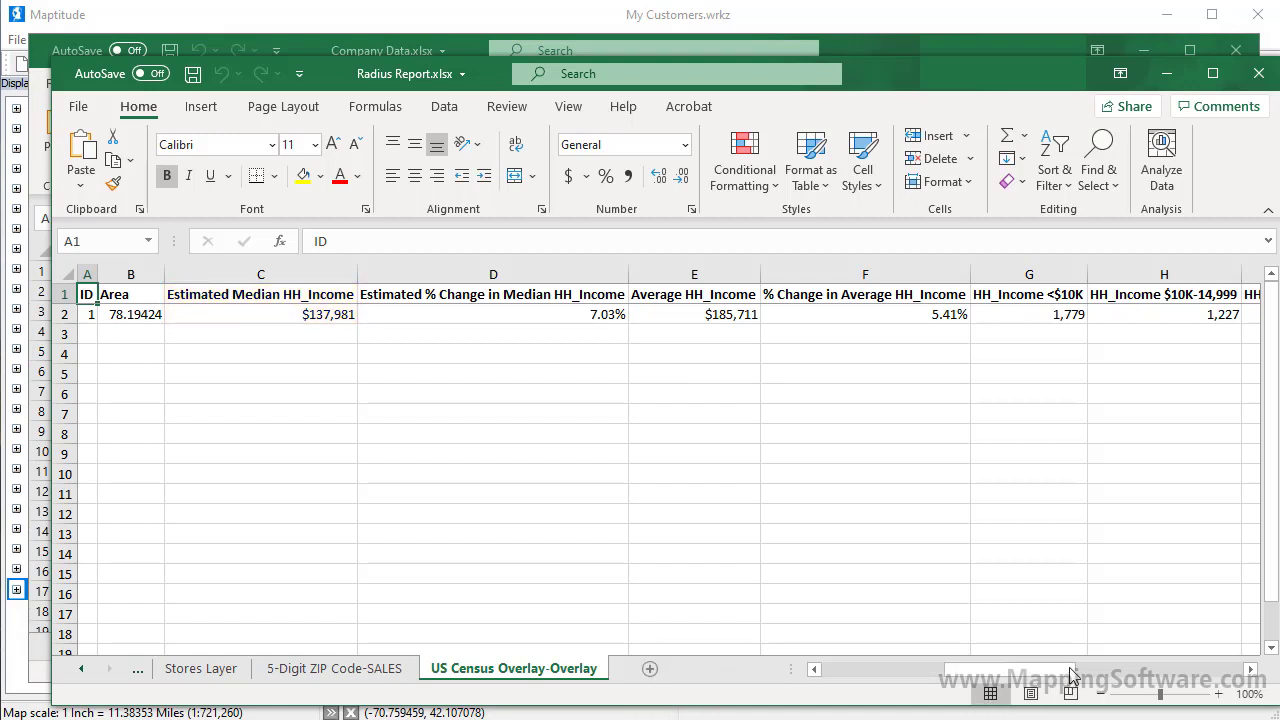
pyautogui.click(1070, 670)
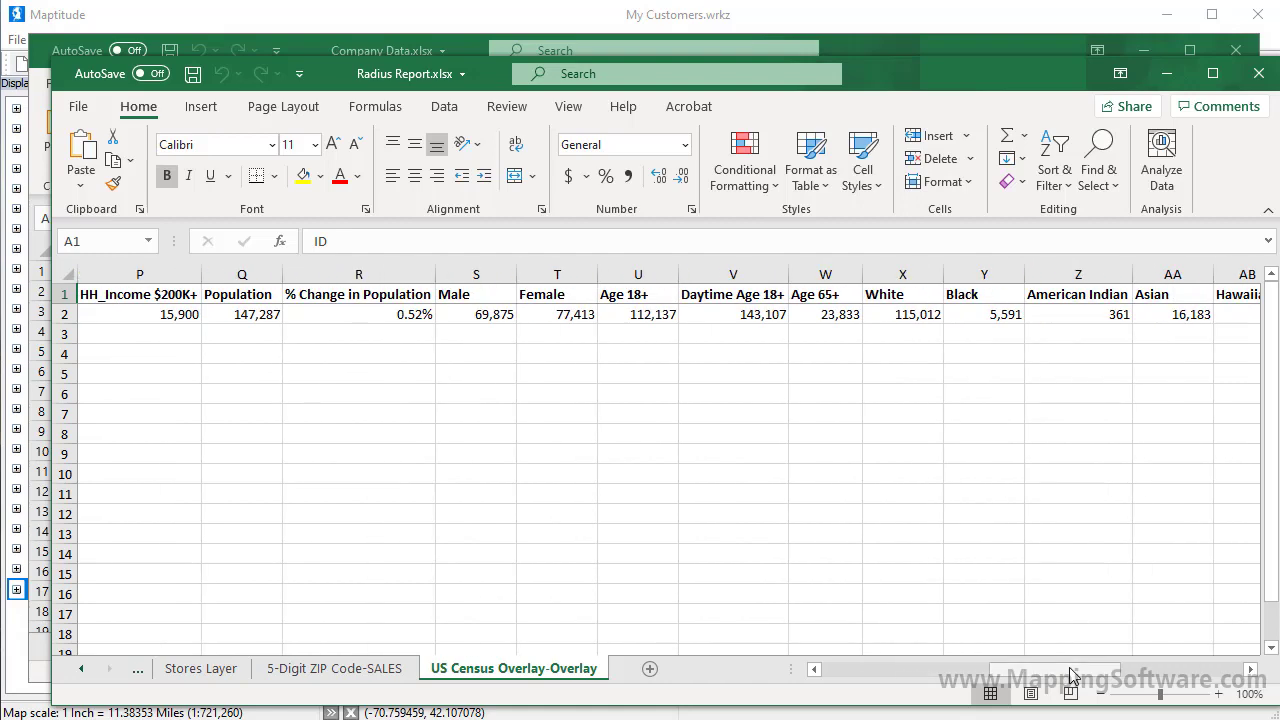
pyautogui.click(1260, 73)
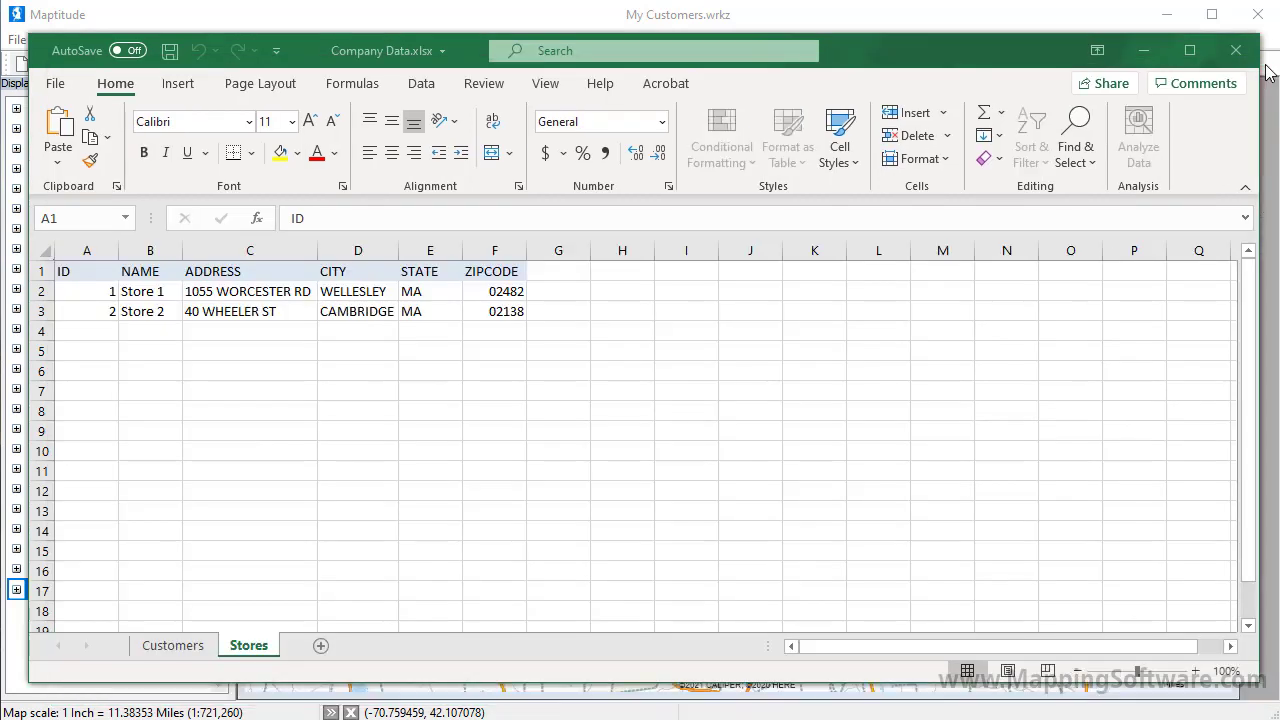
# Step: Back in Maptitude, delete the 5-mile circle around Store 1 and confirm the deletion
pyautogui.click(1271, 120)
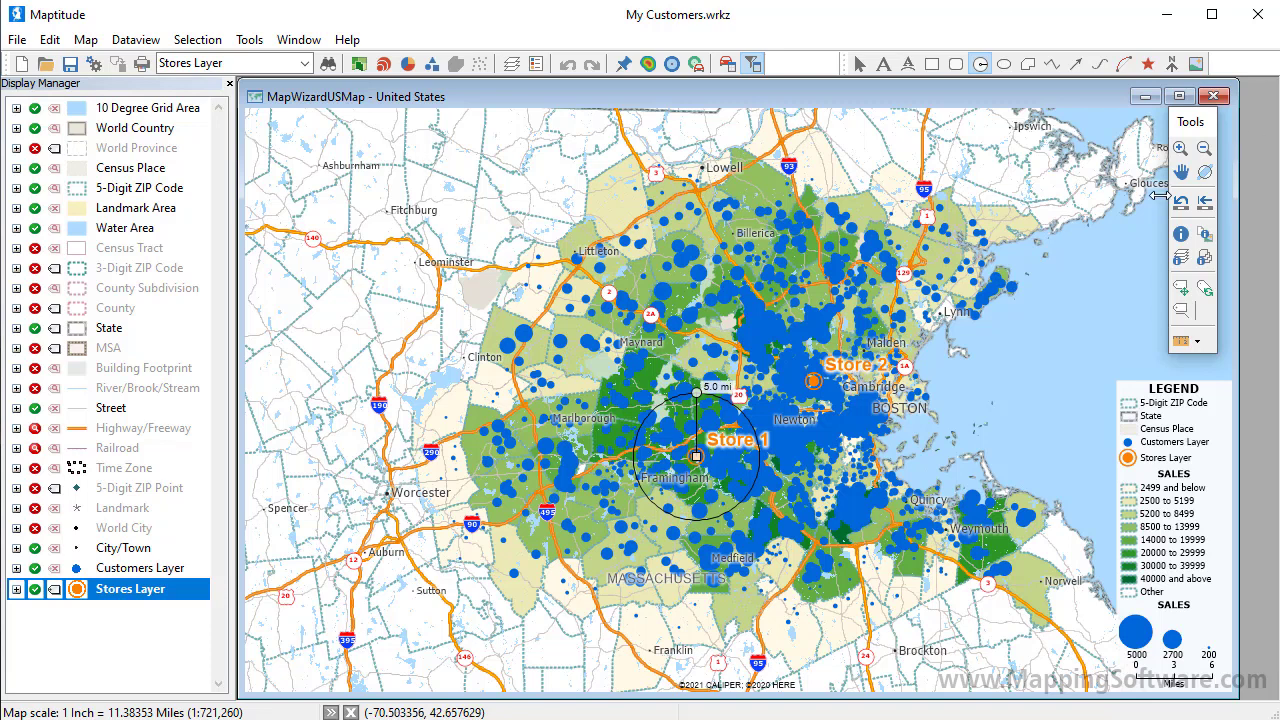
pyautogui.rightClick(681, 416)
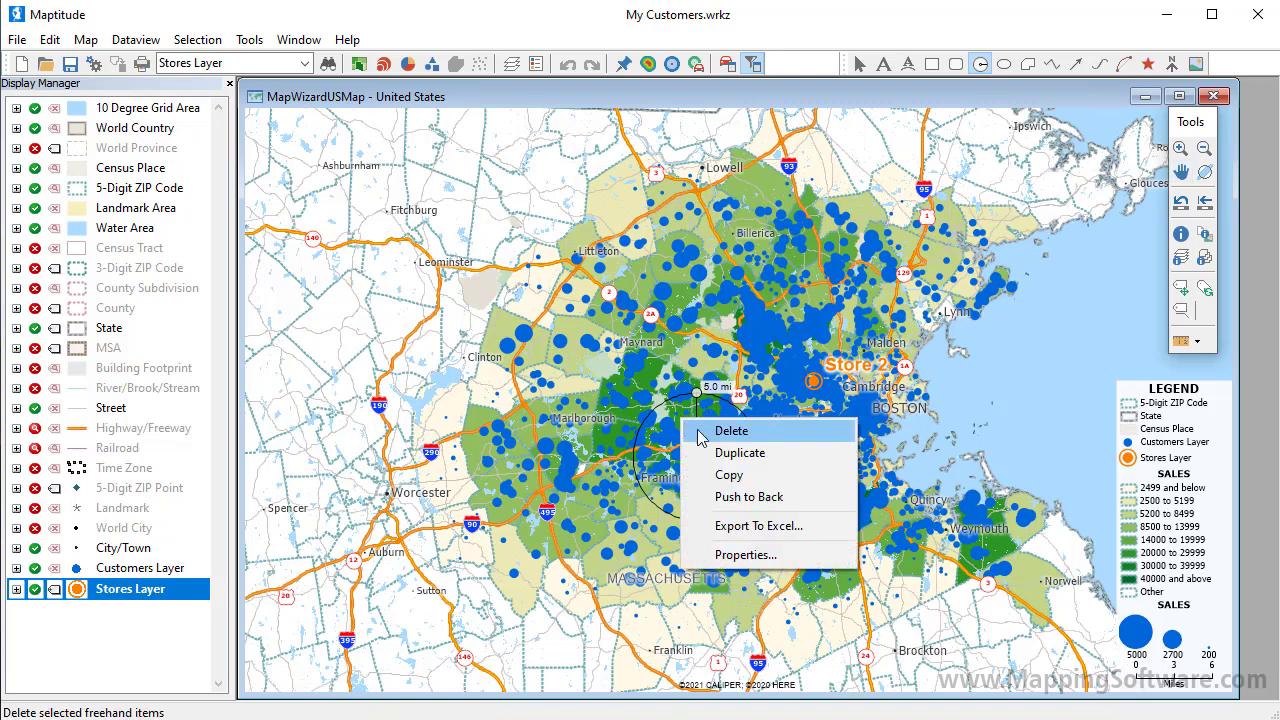
pyautogui.click(708, 434)
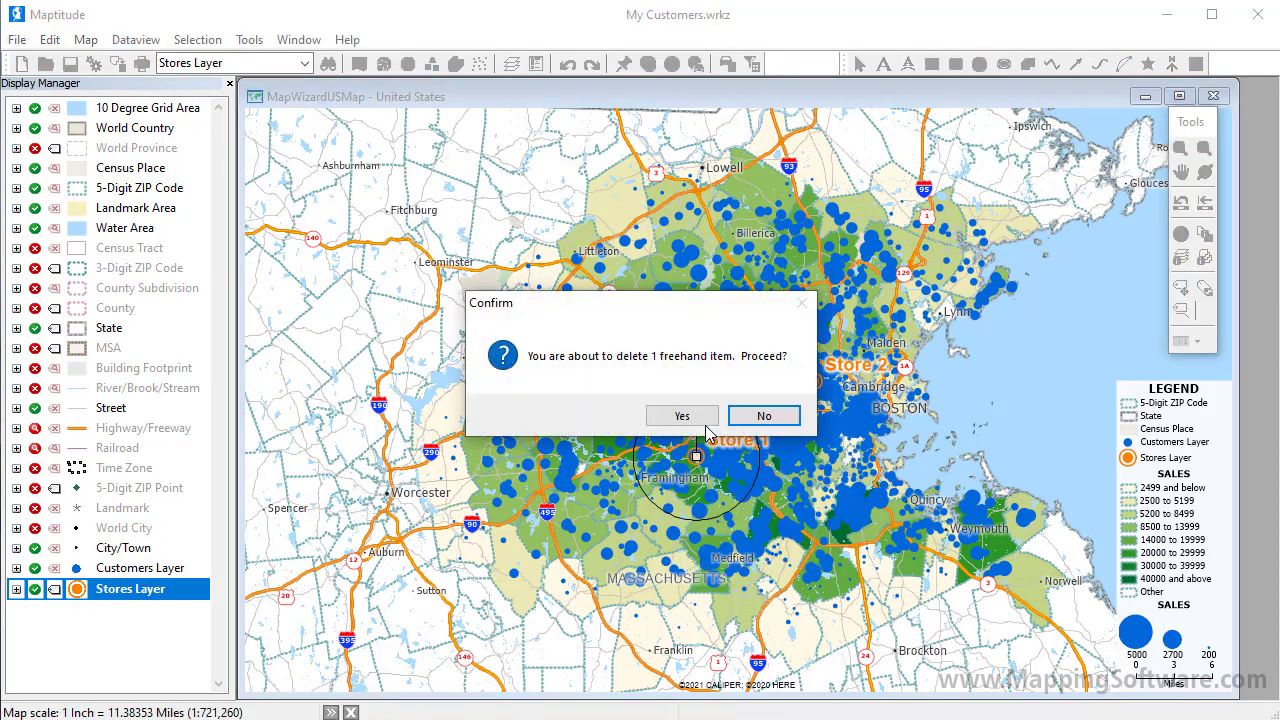
pyautogui.click(682, 416)
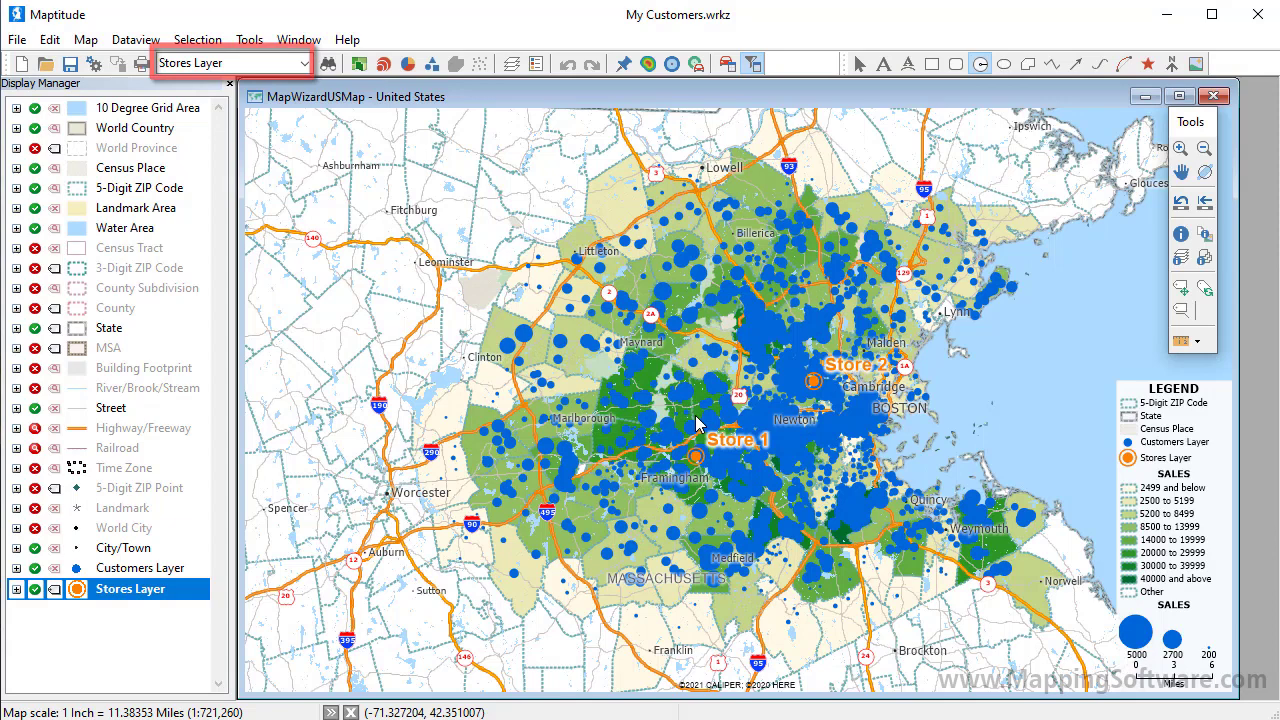
# Step: Build separate 5-mile buffers per store with demographics calculated, then close the results dataview
pyautogui.click(671, 70)
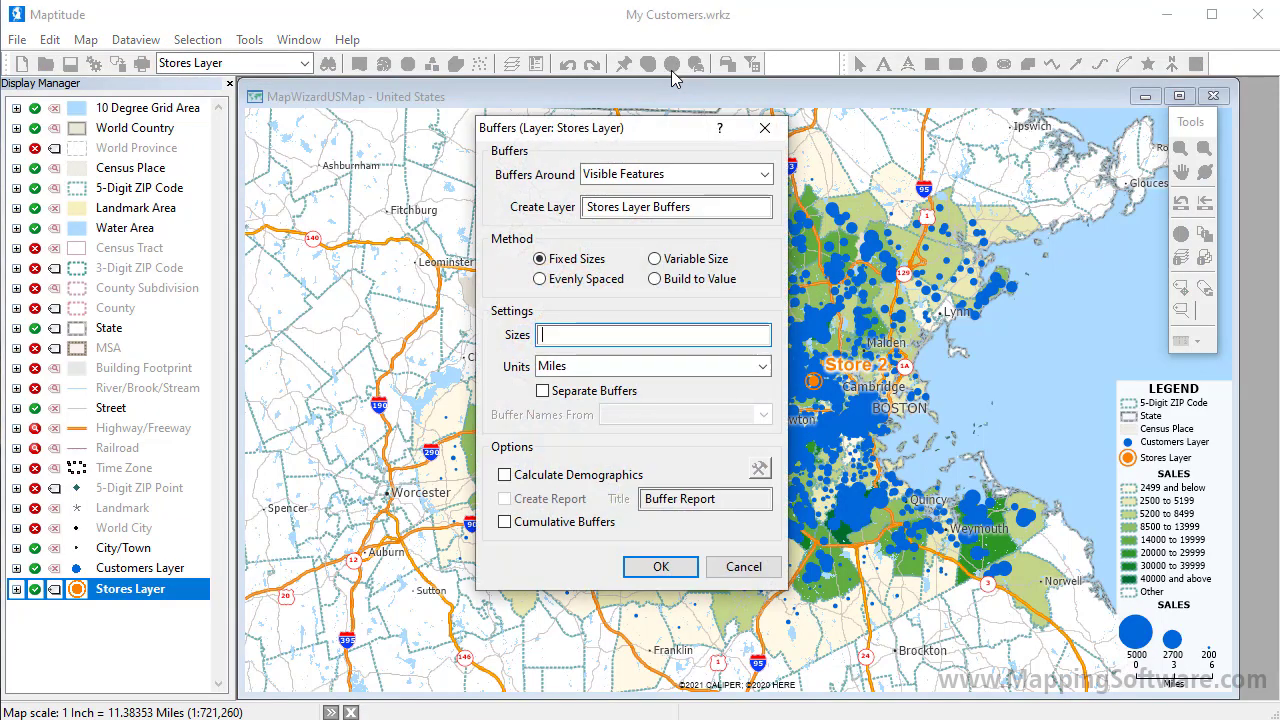
pyautogui.click(648, 331)
pyautogui.write('5')
pyautogui.click(590, 396)
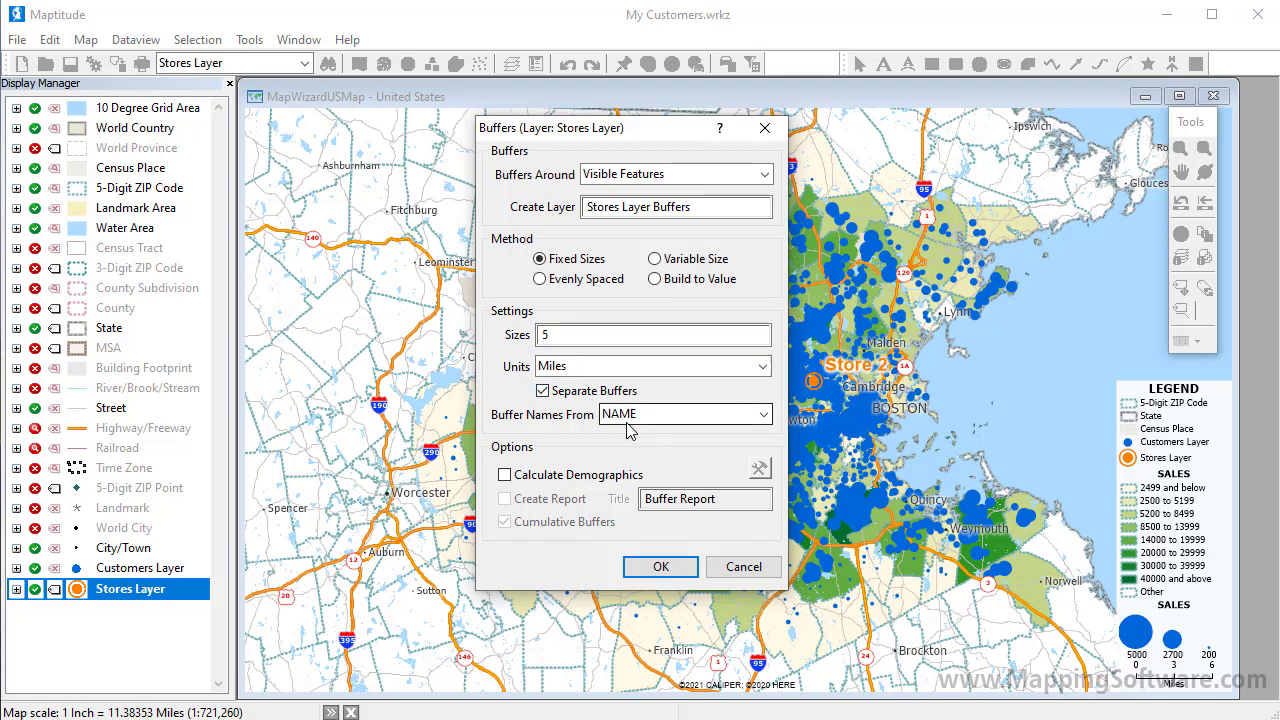
pyautogui.click(597, 479)
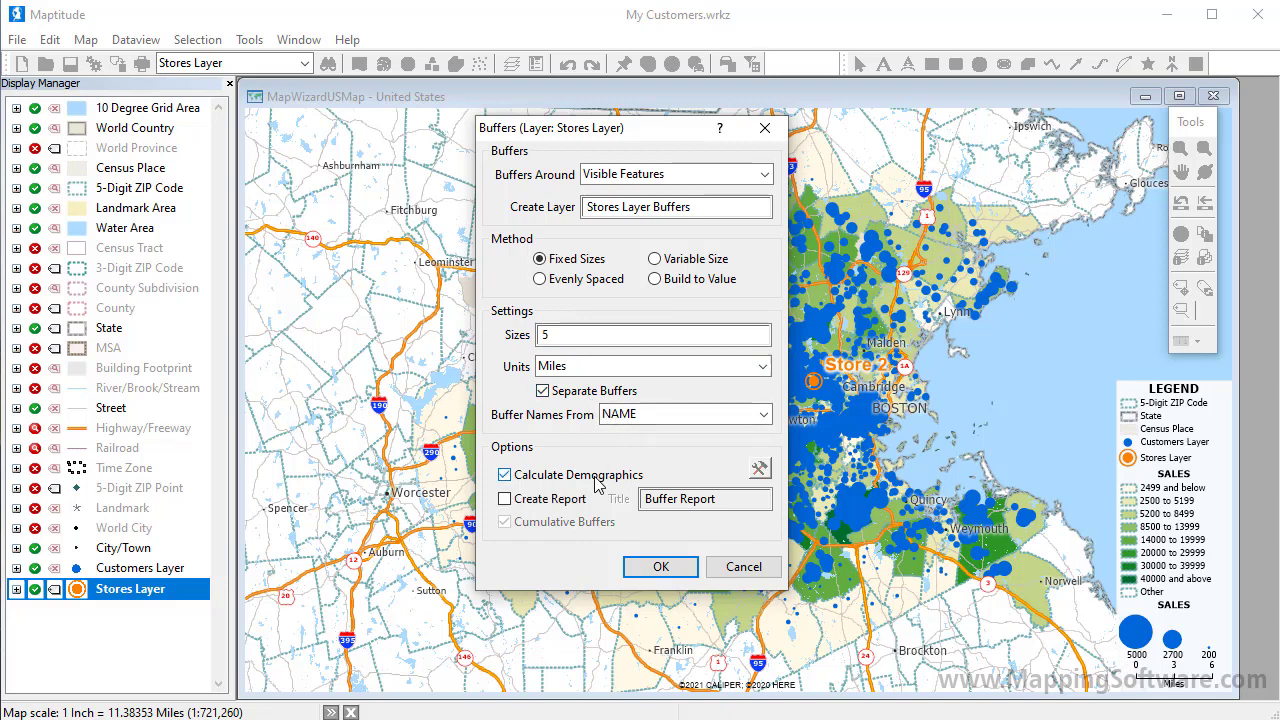
pyautogui.click(655, 567)
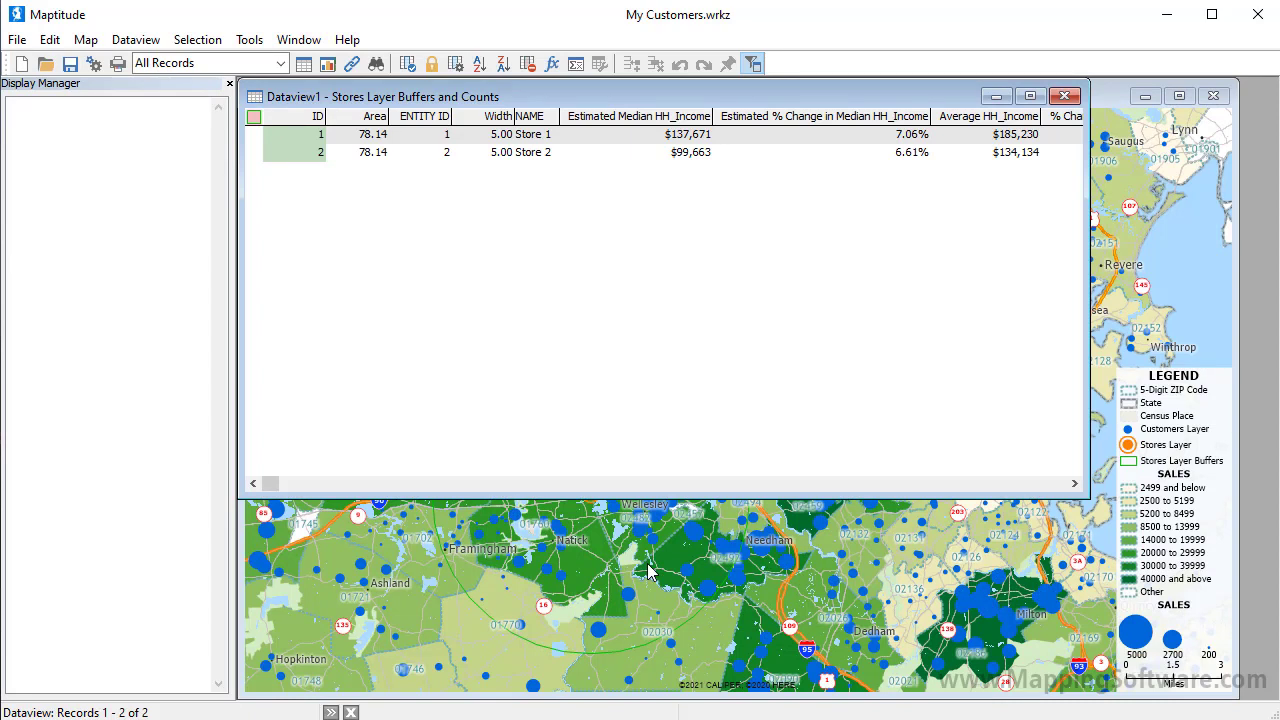
pyautogui.click(1064, 96)
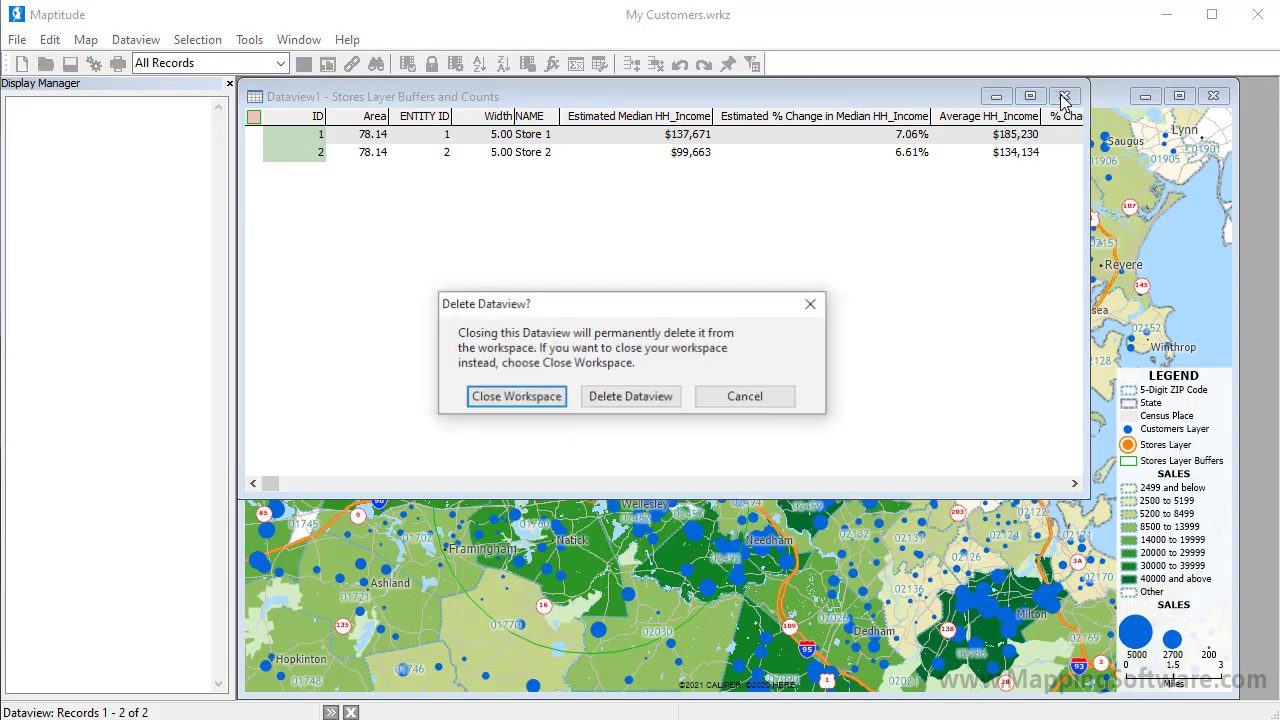
# Step: Delete the dataview, make Stores Layer Buffers the working layer and export it as 5 mile store buffer.xlsx
pyautogui.click(646, 396)
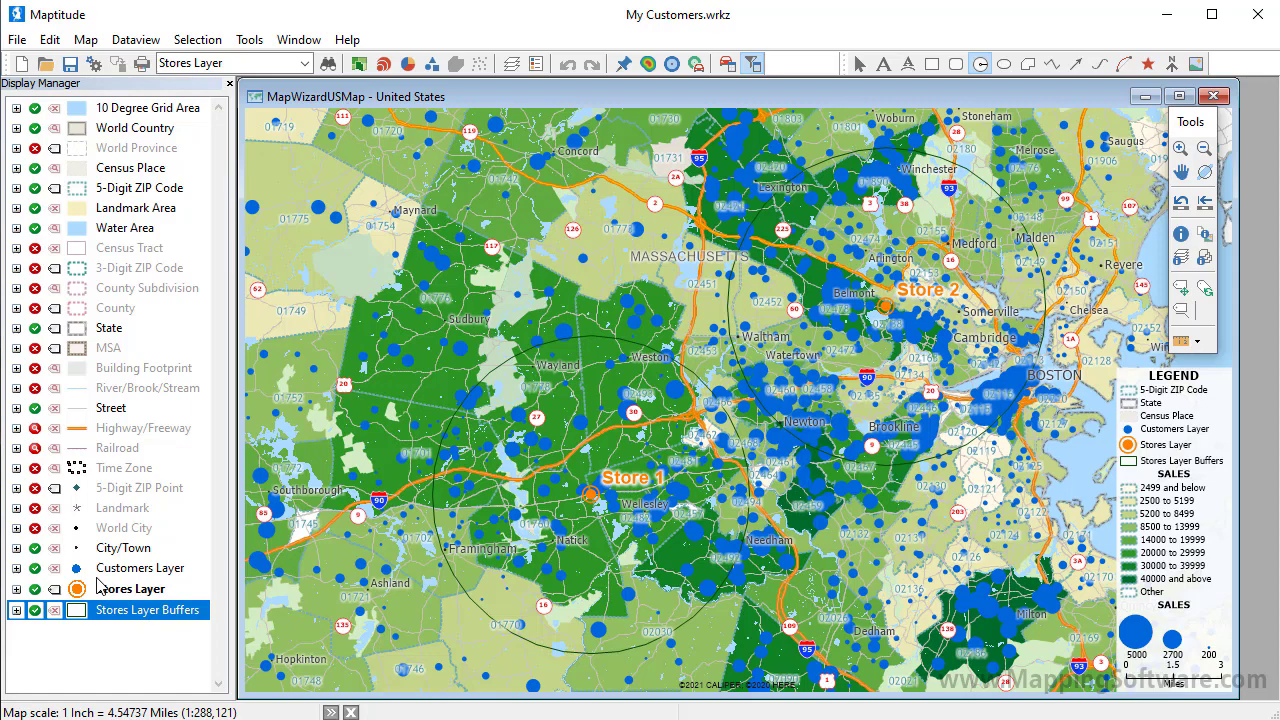
pyautogui.rightClick(117, 617)
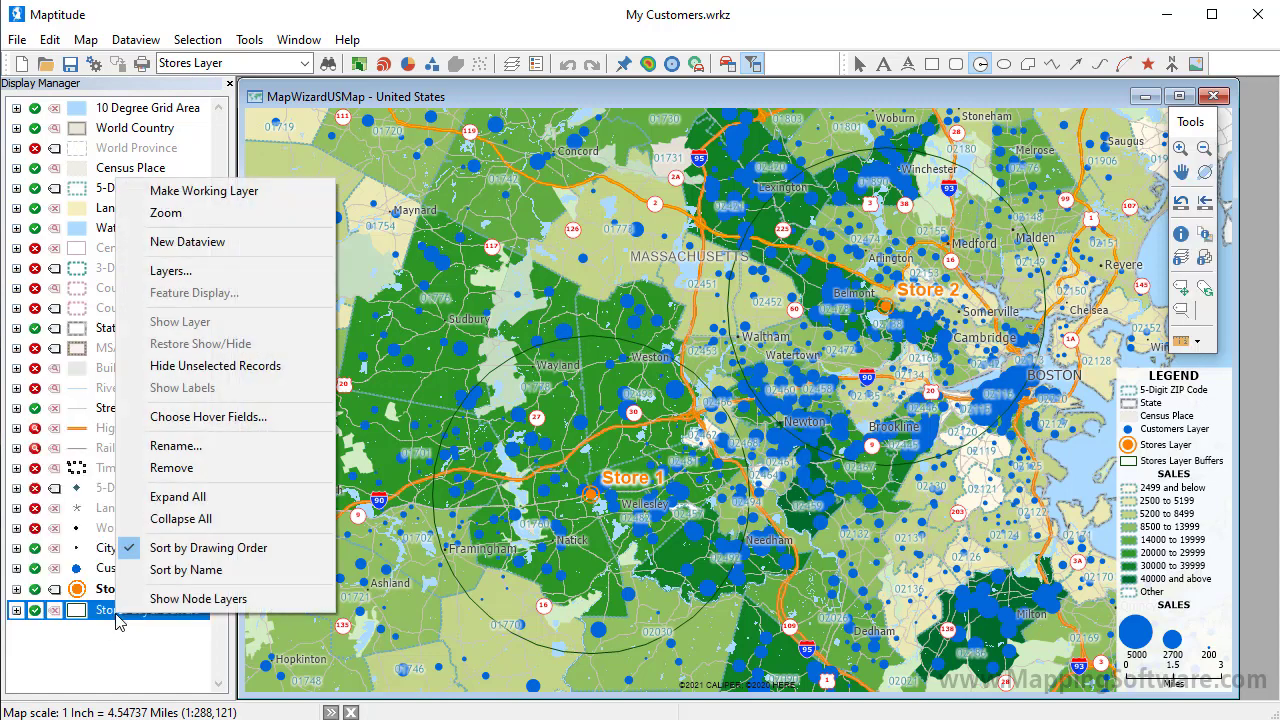
pyautogui.click(255, 196)
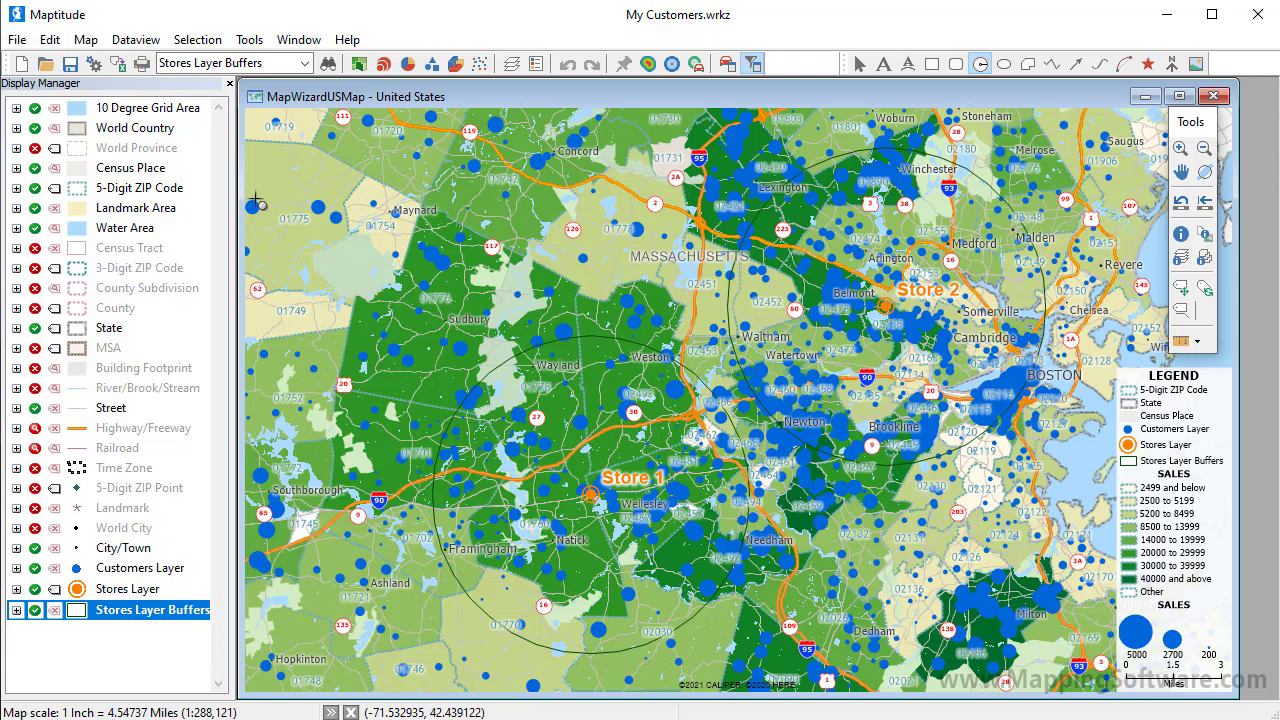
pyautogui.click(118, 64)
pyautogui.write('5 m')
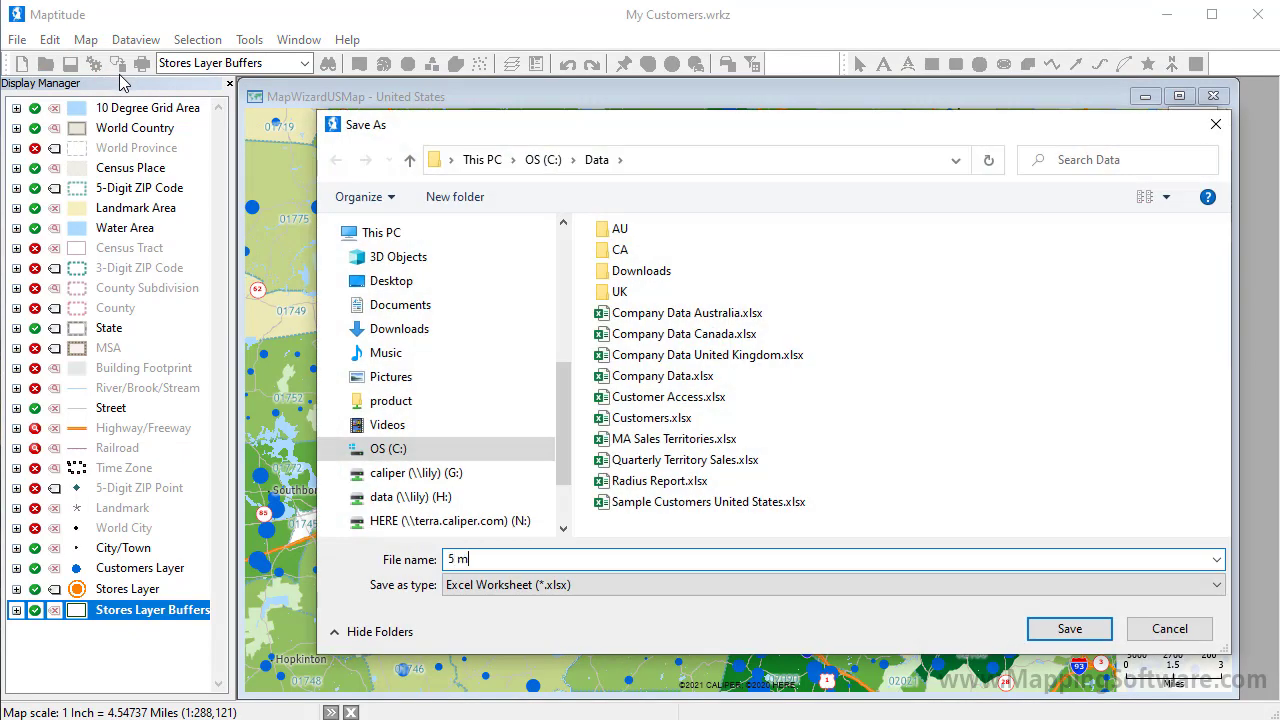
pyautogui.write('ile store buffer')
pyautogui.click(1069, 628)
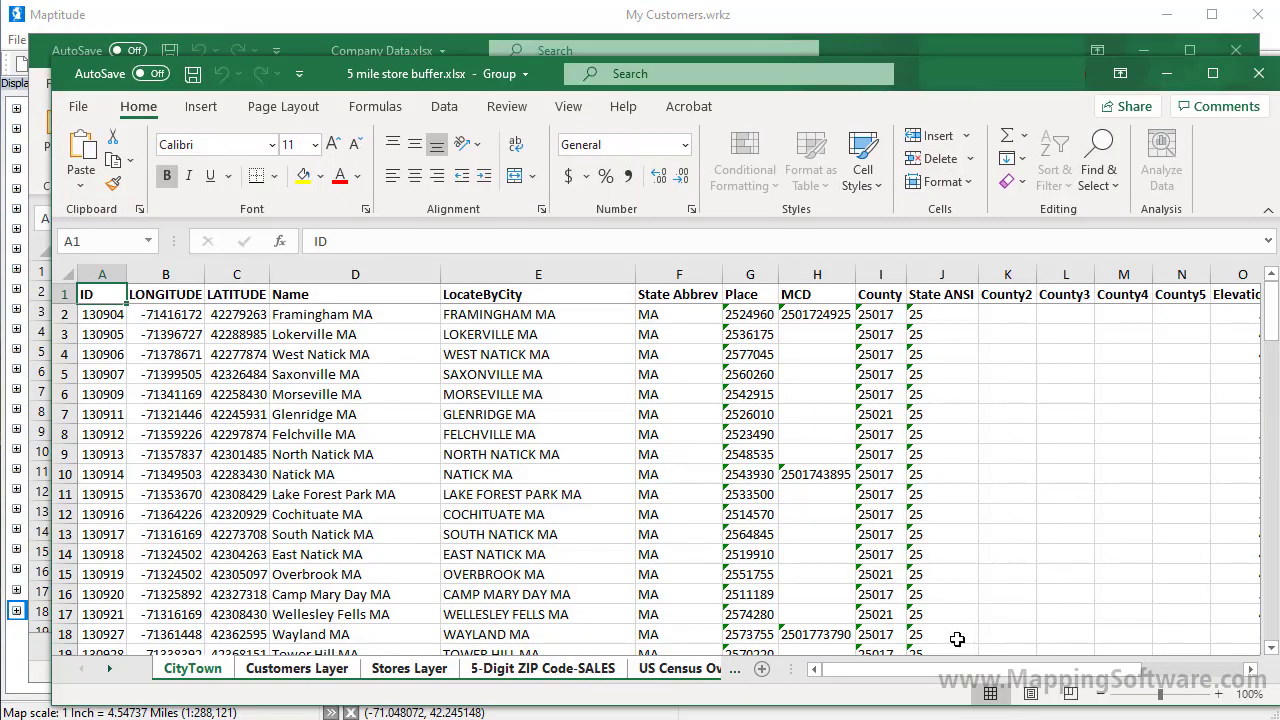
# Step: Browse the Customers Layer, ZIP and US Census Overlay sheets of 5 mile store buffer.xlsx, then close it
pyautogui.click(313, 670)
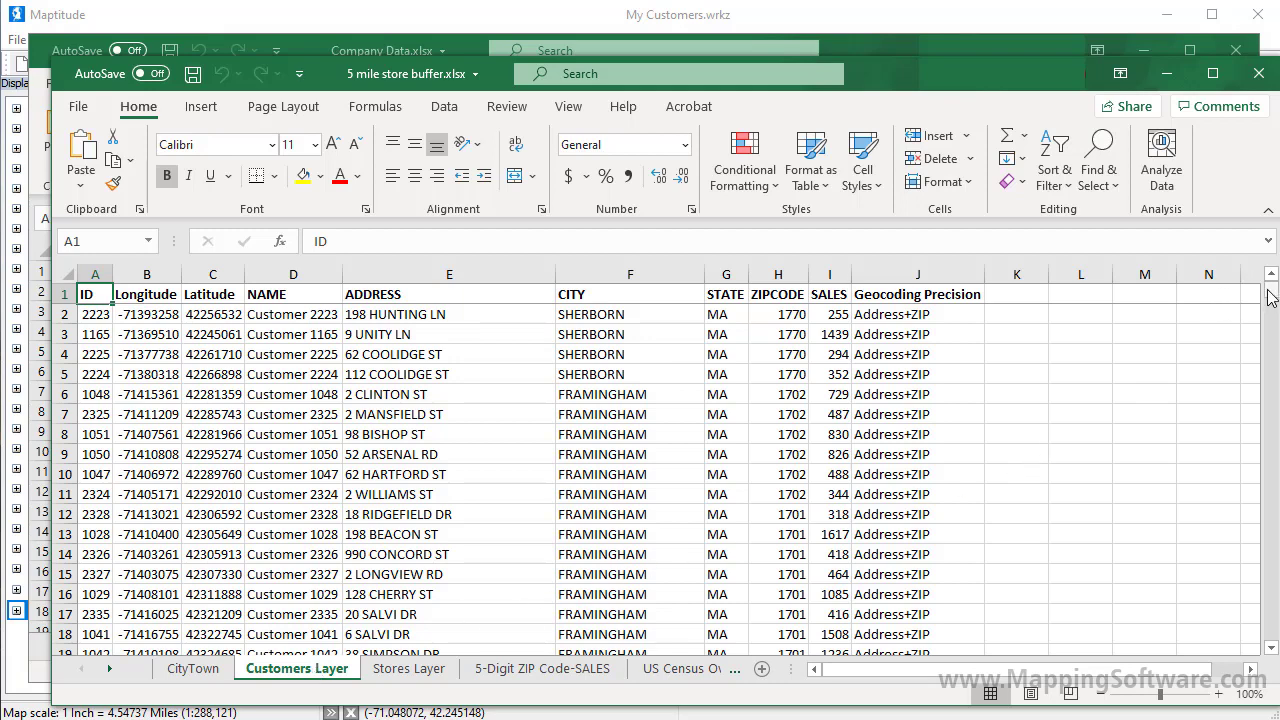
pyautogui.moveTo(1270, 296); pyautogui.dragTo(1275, 647)
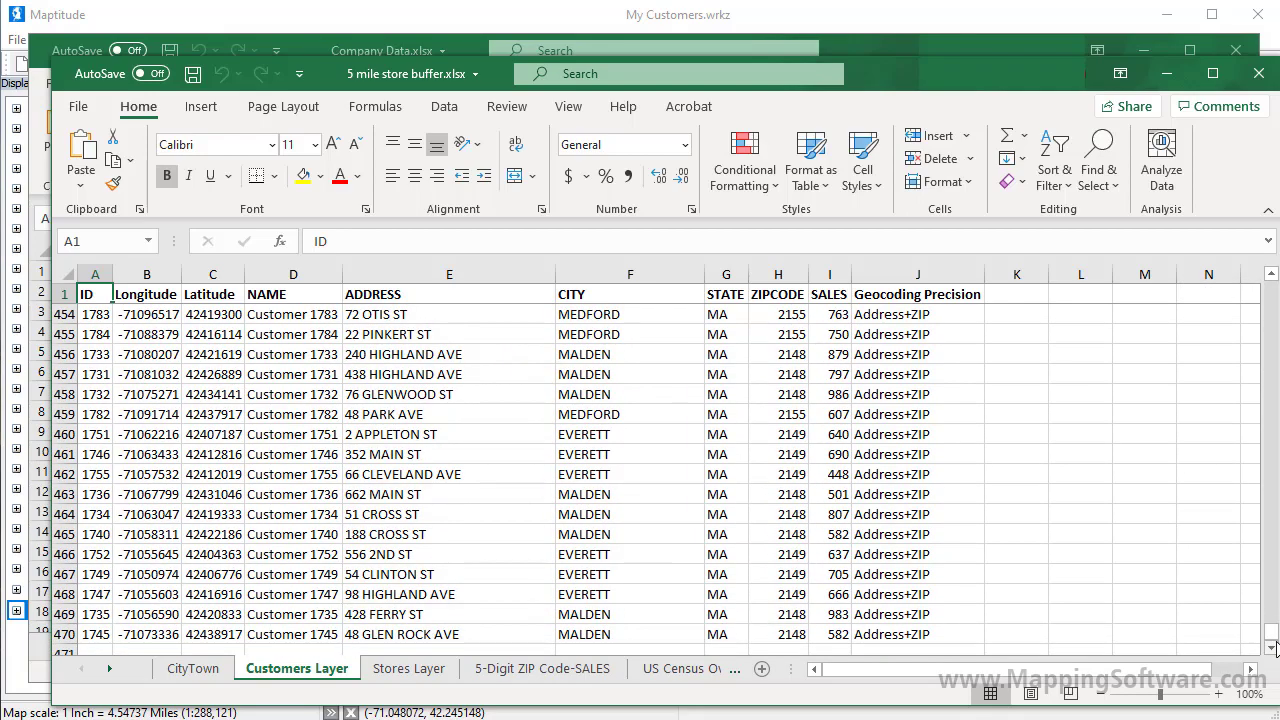
pyautogui.click(497, 670)
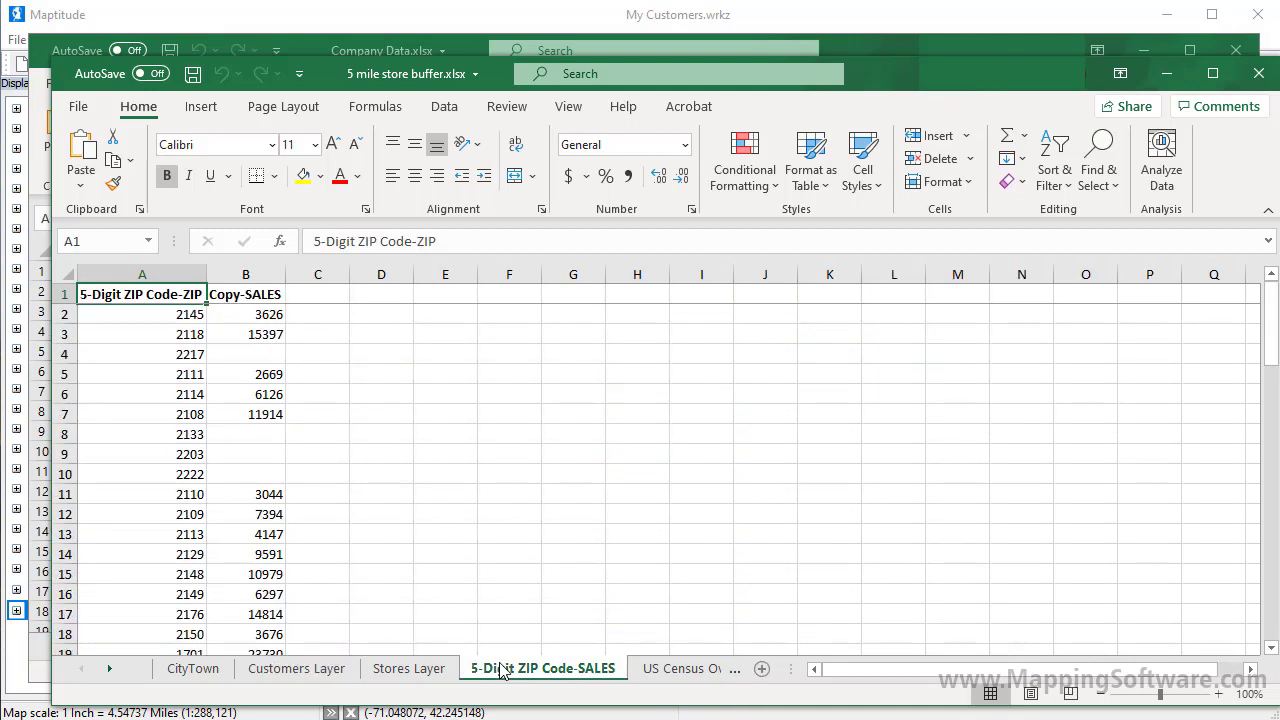
pyautogui.click(705, 674)
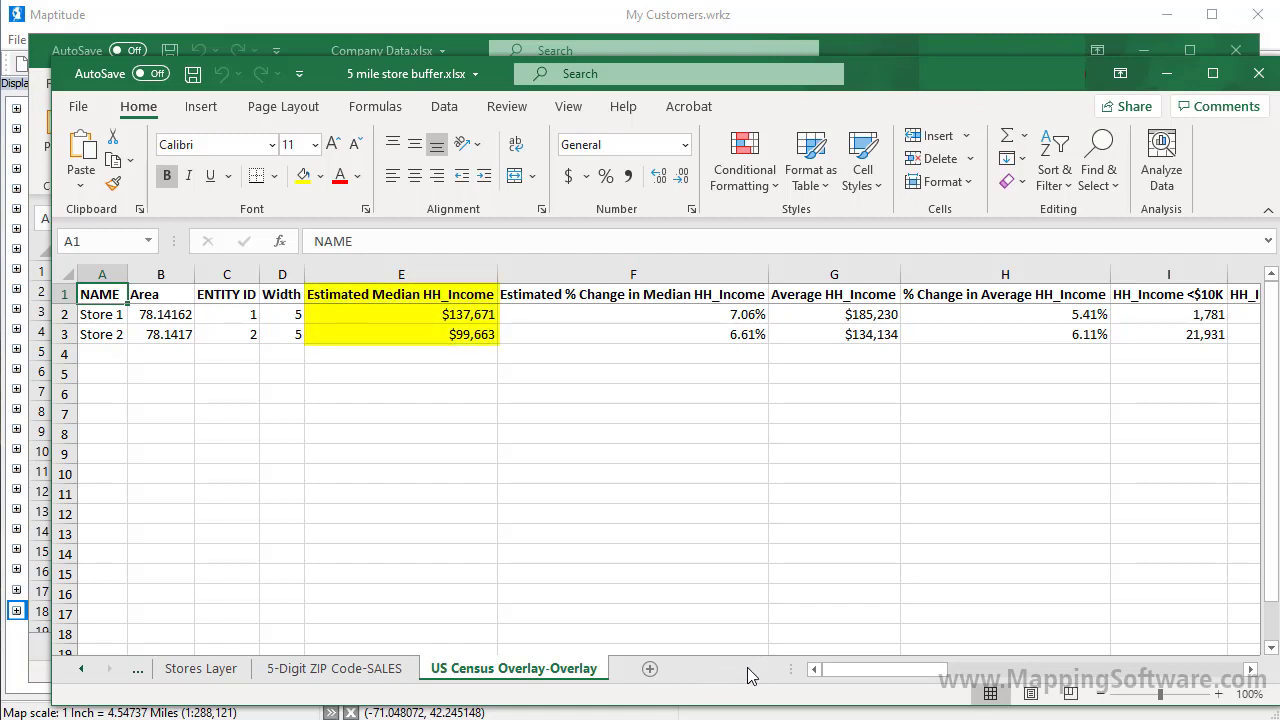
pyautogui.click(1138, 672)
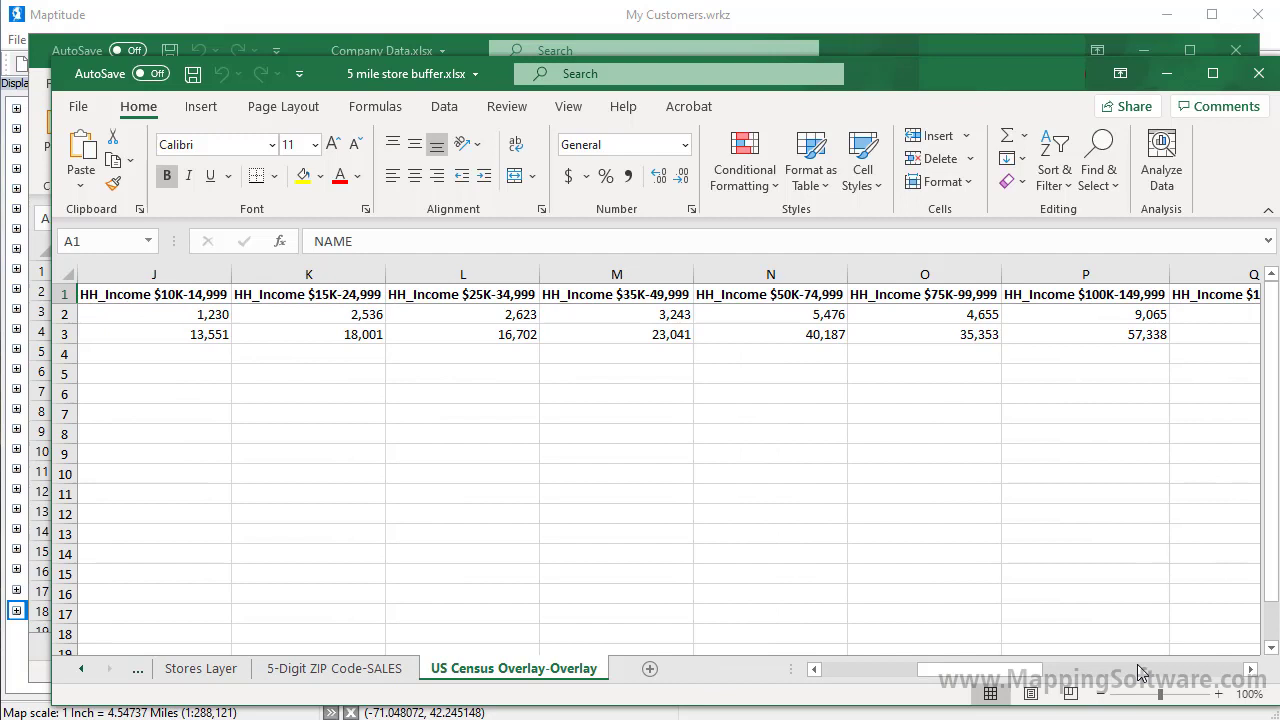
pyautogui.click(1138, 672)
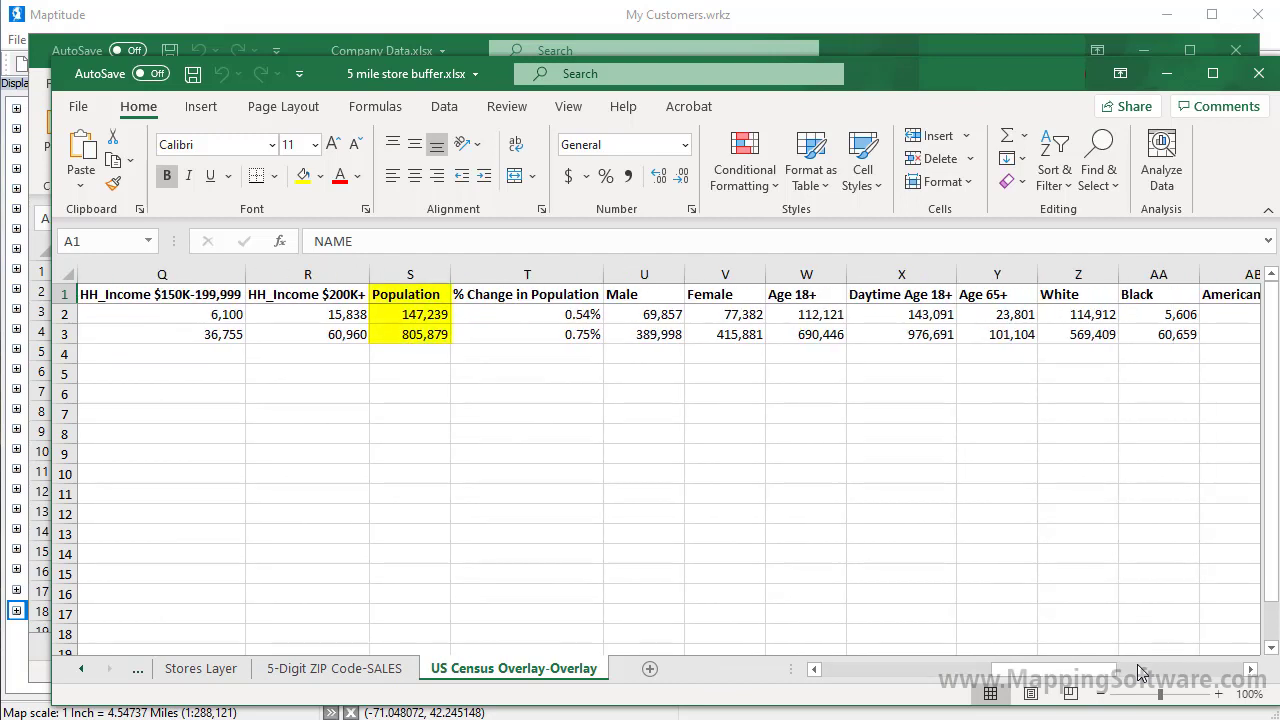
pyautogui.click(1260, 74)
pyautogui.click(1273, 70)
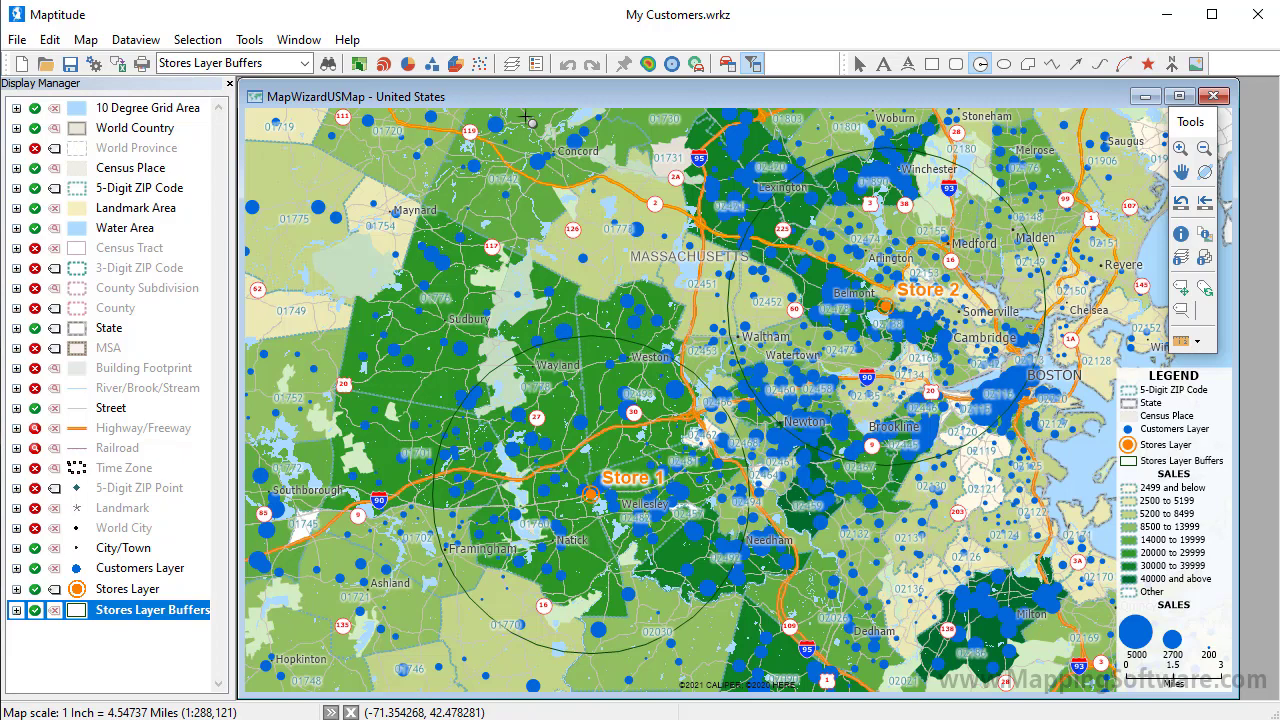
# Step: Start a Distance and Travel Time Table with all 1,341 Customers Layer features as origins
pyautogui.click(251, 41)
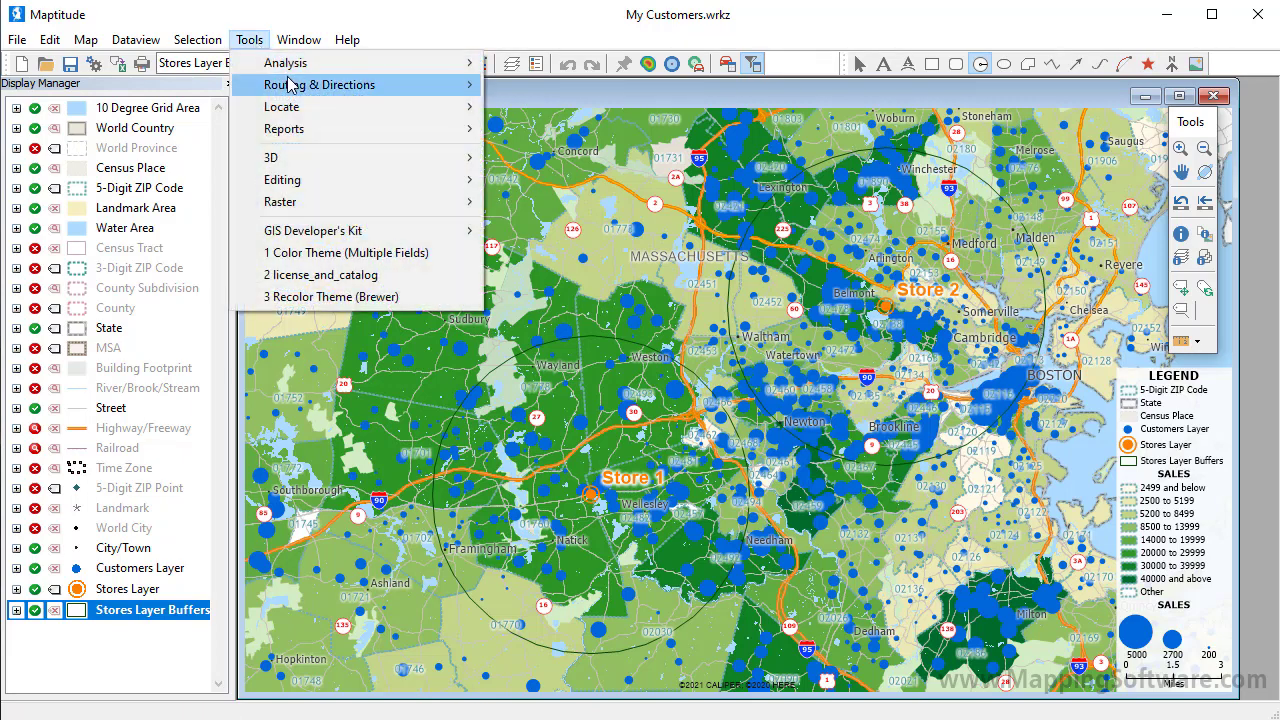
pyautogui.moveTo(290, 84)
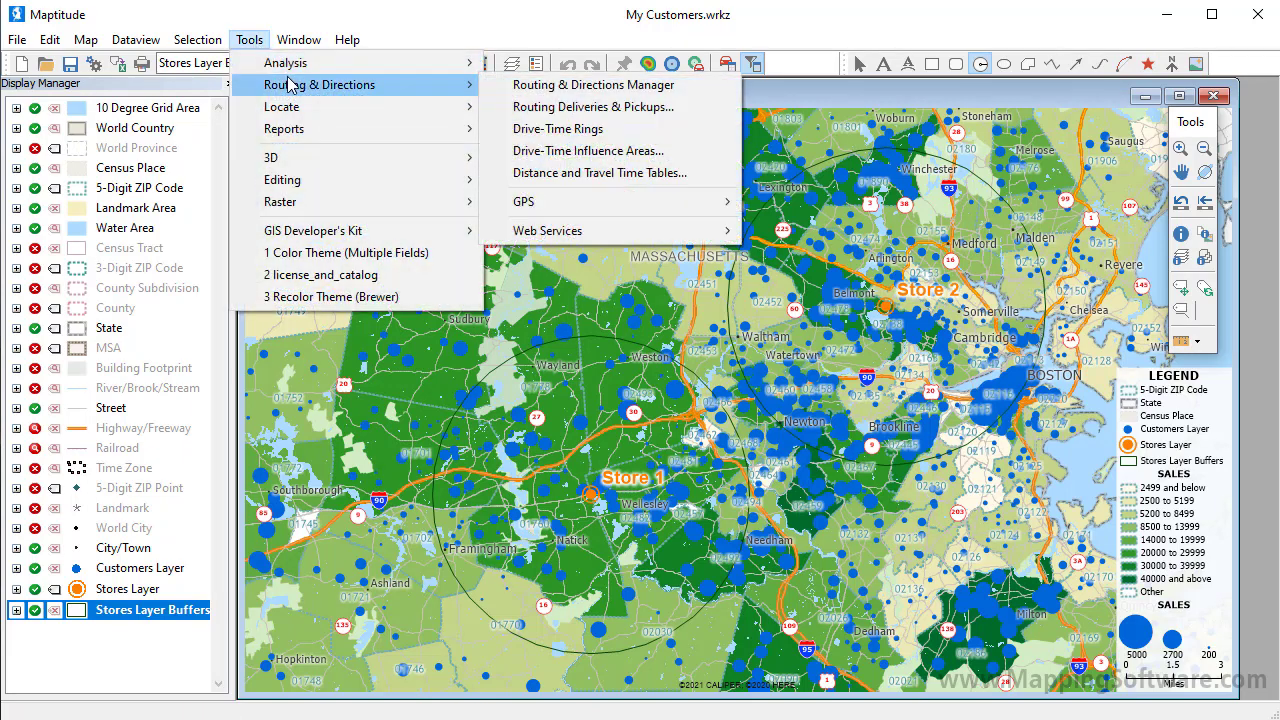
pyautogui.click(518, 177)
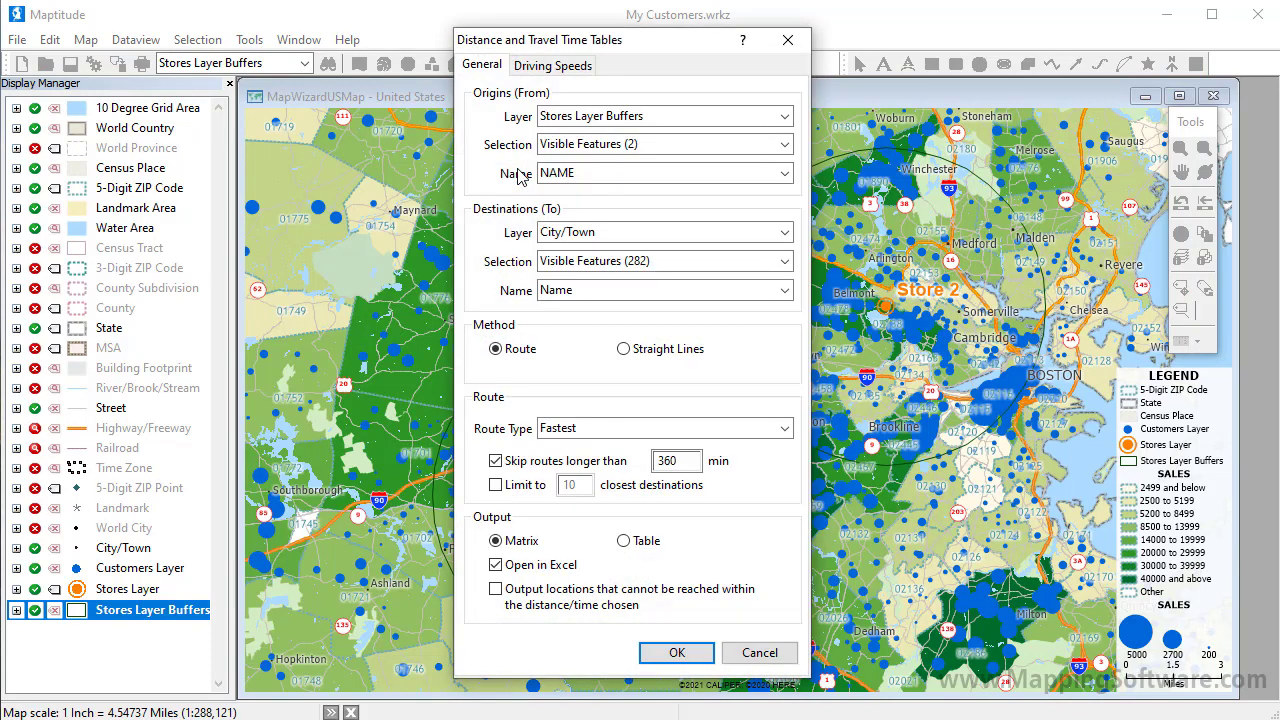
pyautogui.click(588, 116)
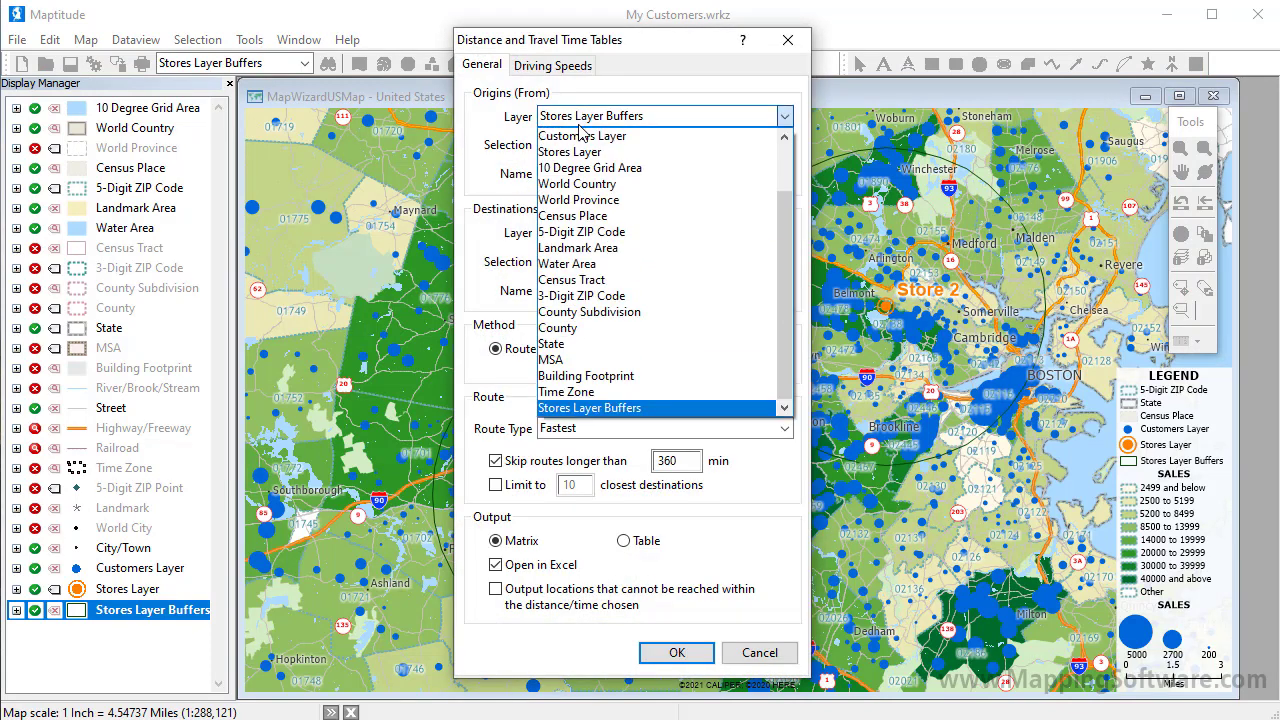
pyautogui.click(580, 137)
pyautogui.click(583, 145)
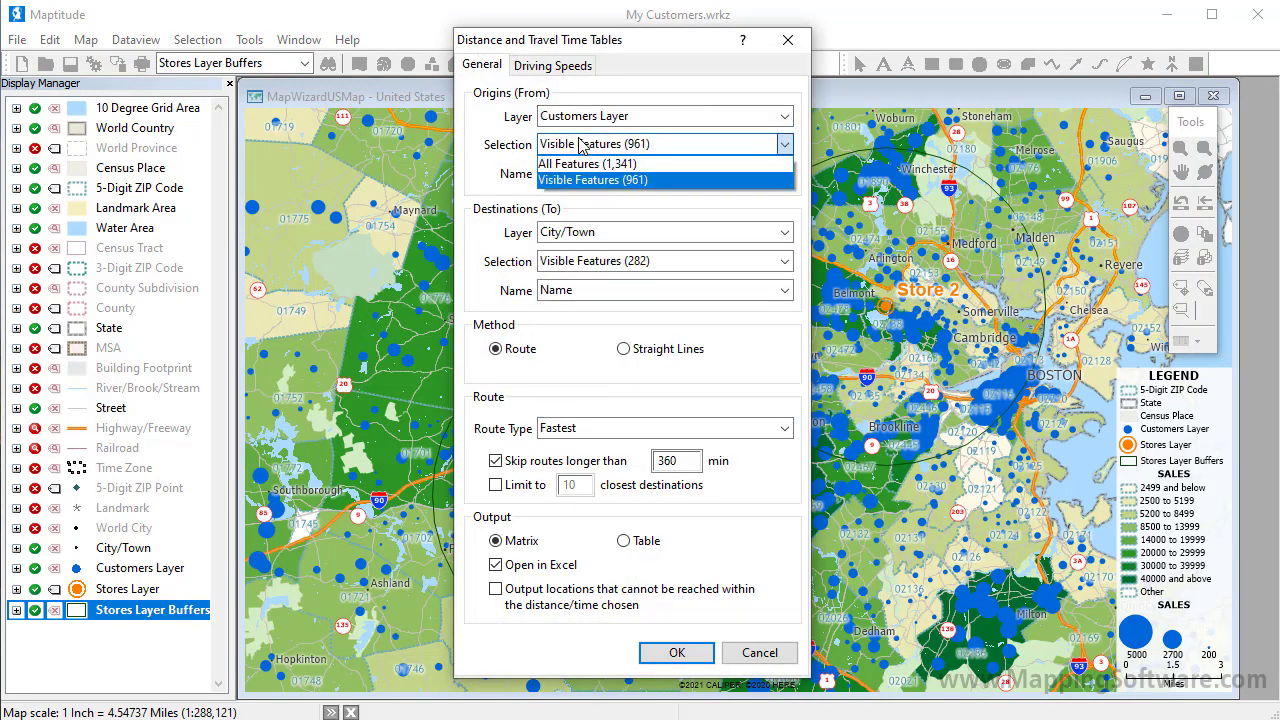
pyautogui.click(585, 165)
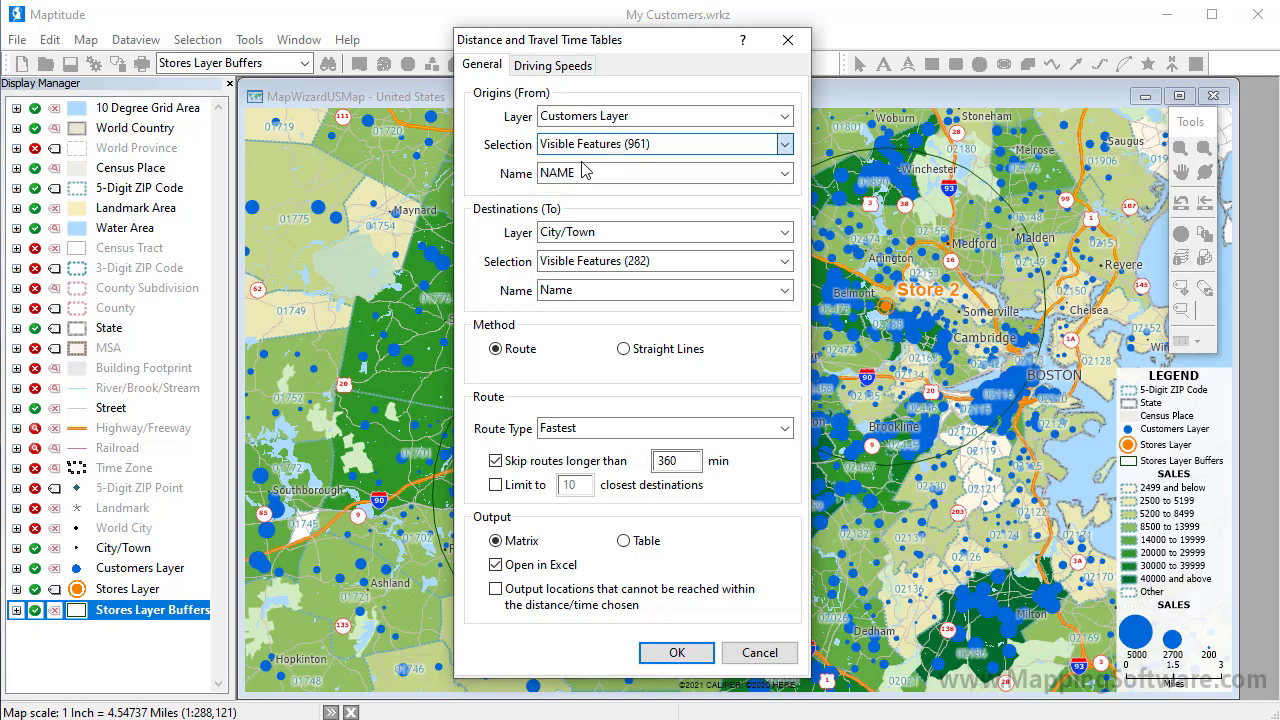
# Step: Set both Stores Layer features as destinations, run the table and save it as Closest Stores
pyautogui.click(597, 231)
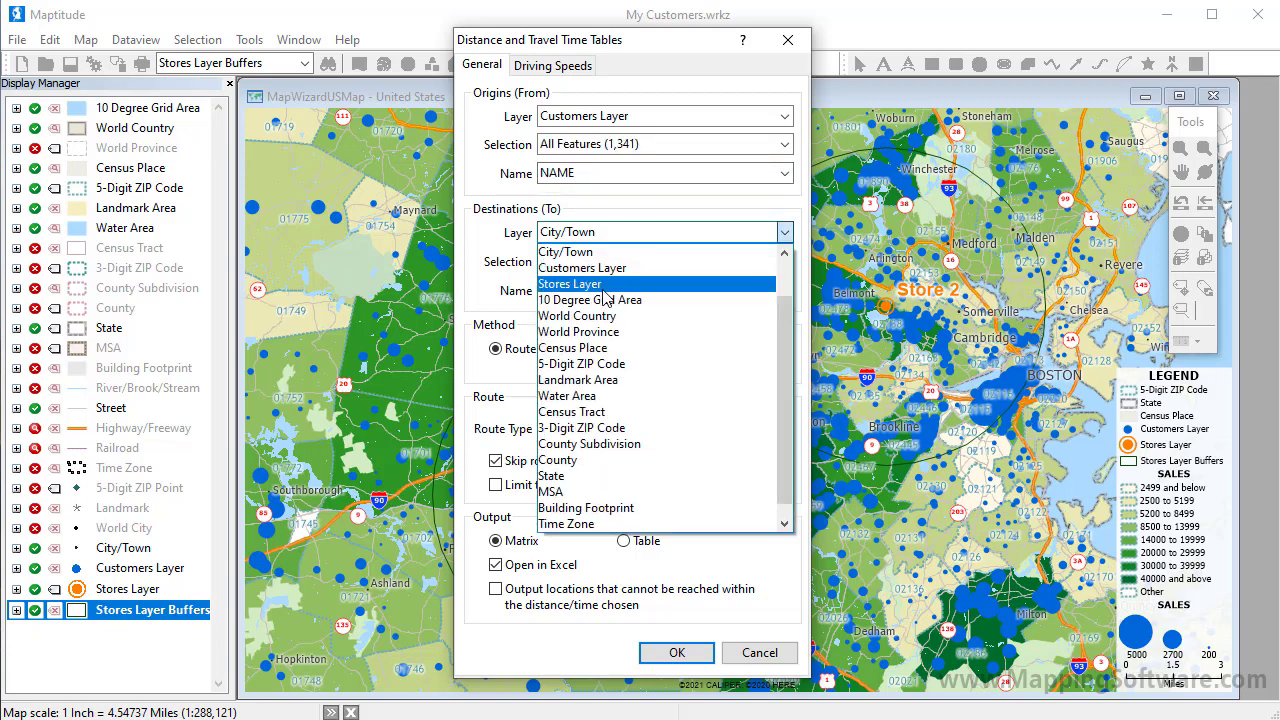
pyautogui.click(600, 284)
pyautogui.click(606, 263)
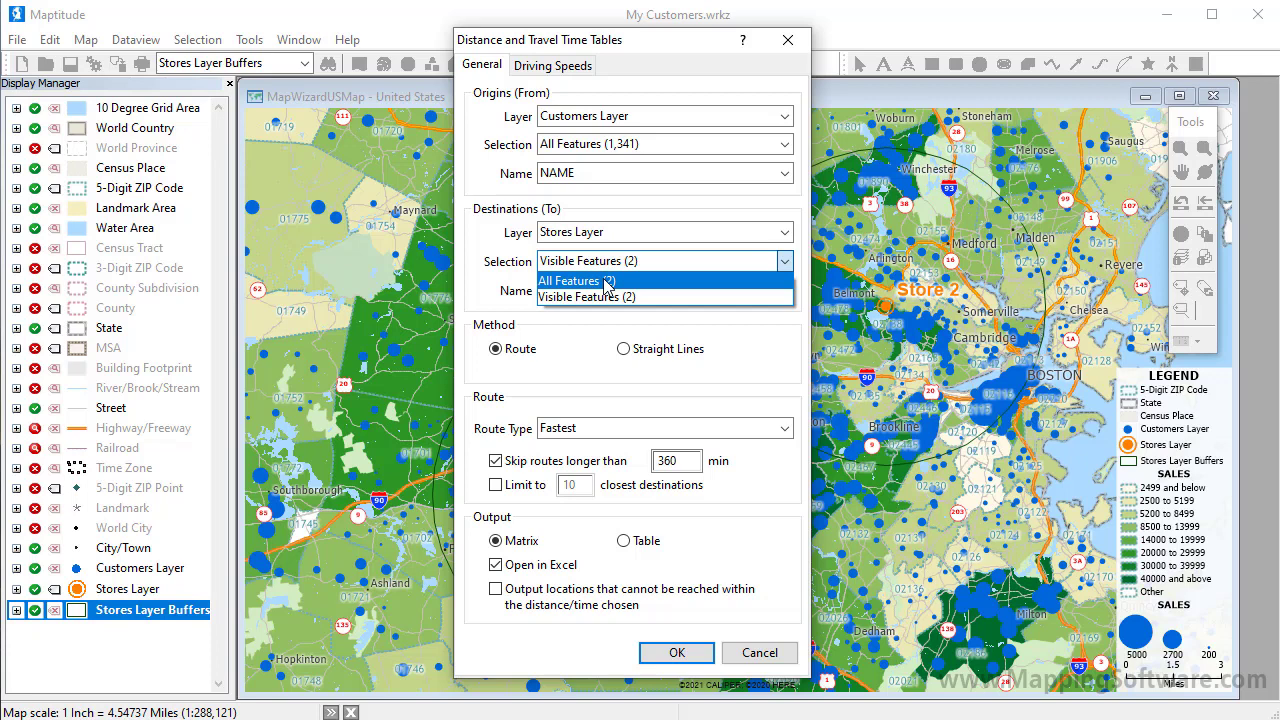
pyautogui.click(605, 281)
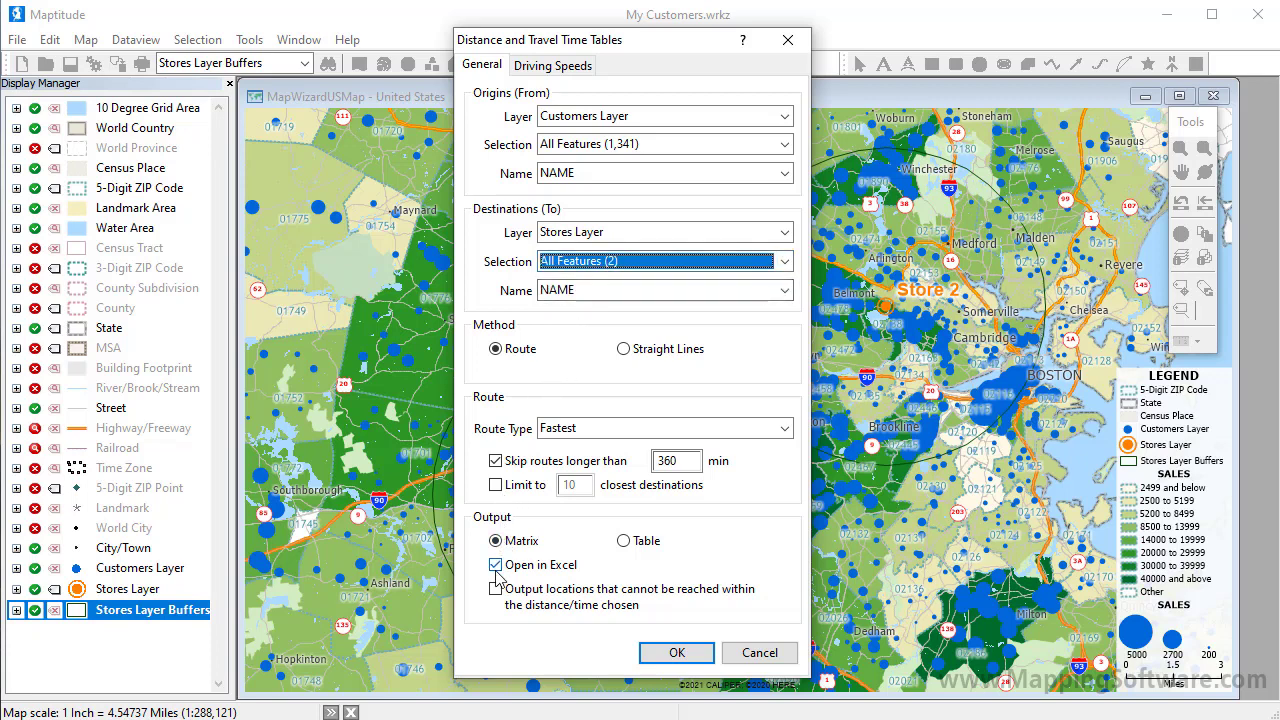
pyautogui.click(661, 656)
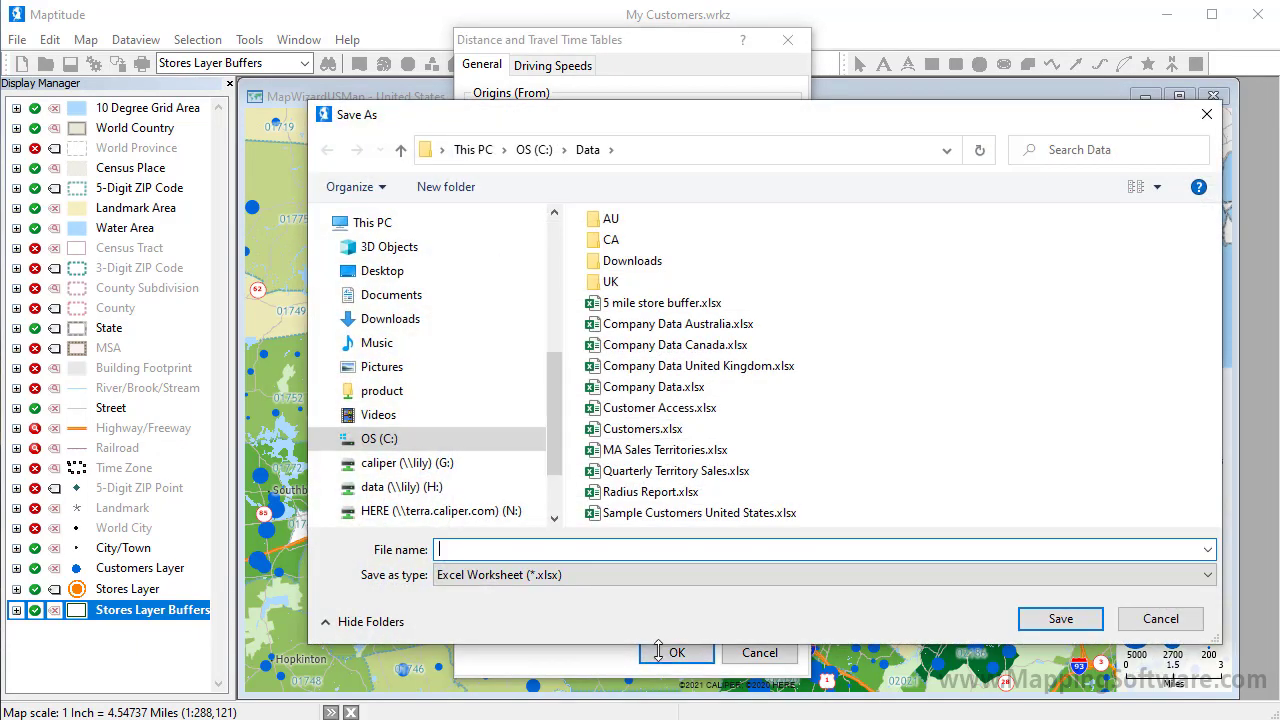
pyautogui.write('Closest Stores')
pyautogui.click(1052, 624)
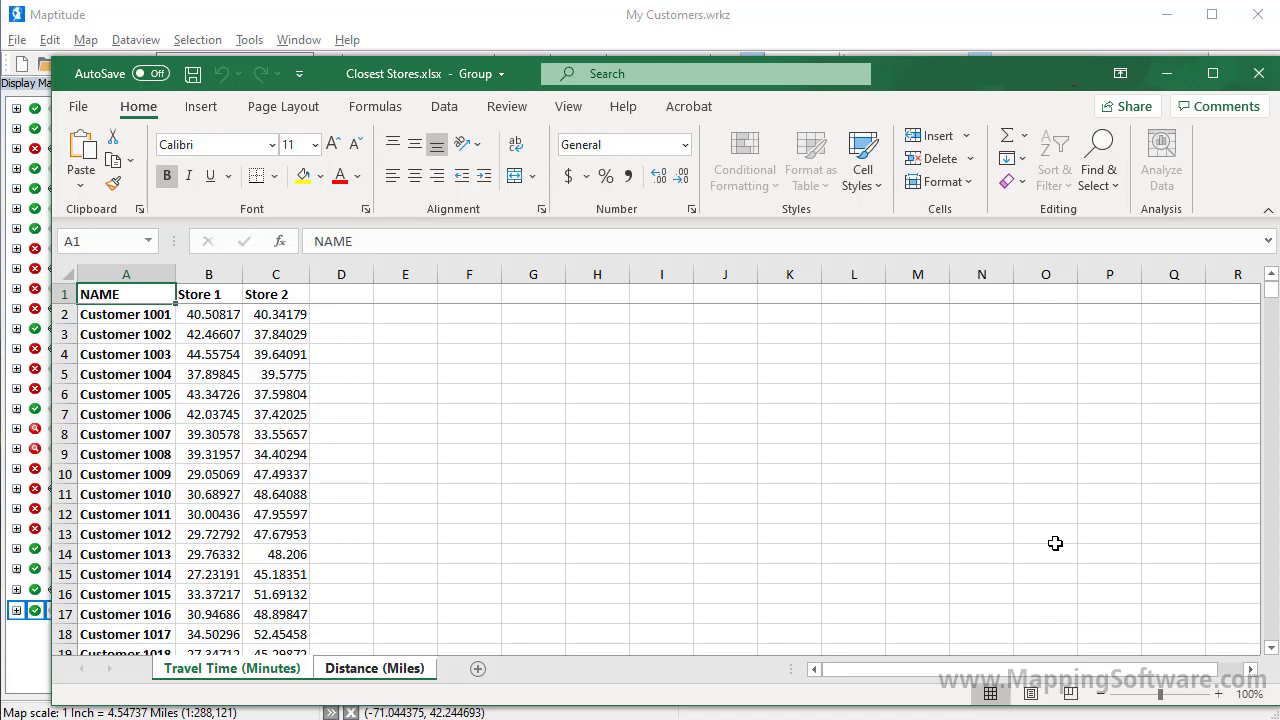
# Step: Close the Closest Stores.xlsx workbook after reviewing the customers' travel times
pyautogui.click(1258, 73)
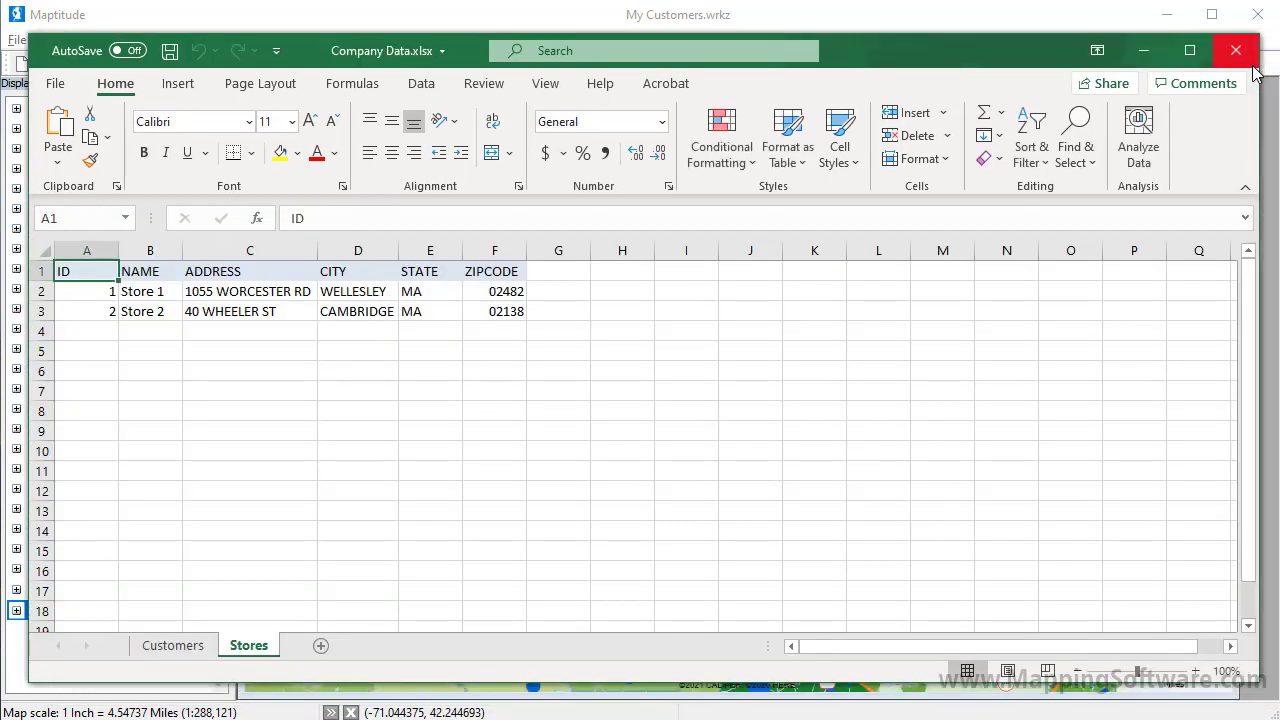
# Step: Set up drive-time rings centred on both Stores Layer locations: 3 rings of 10 minutes
pyautogui.click(1272, 110)
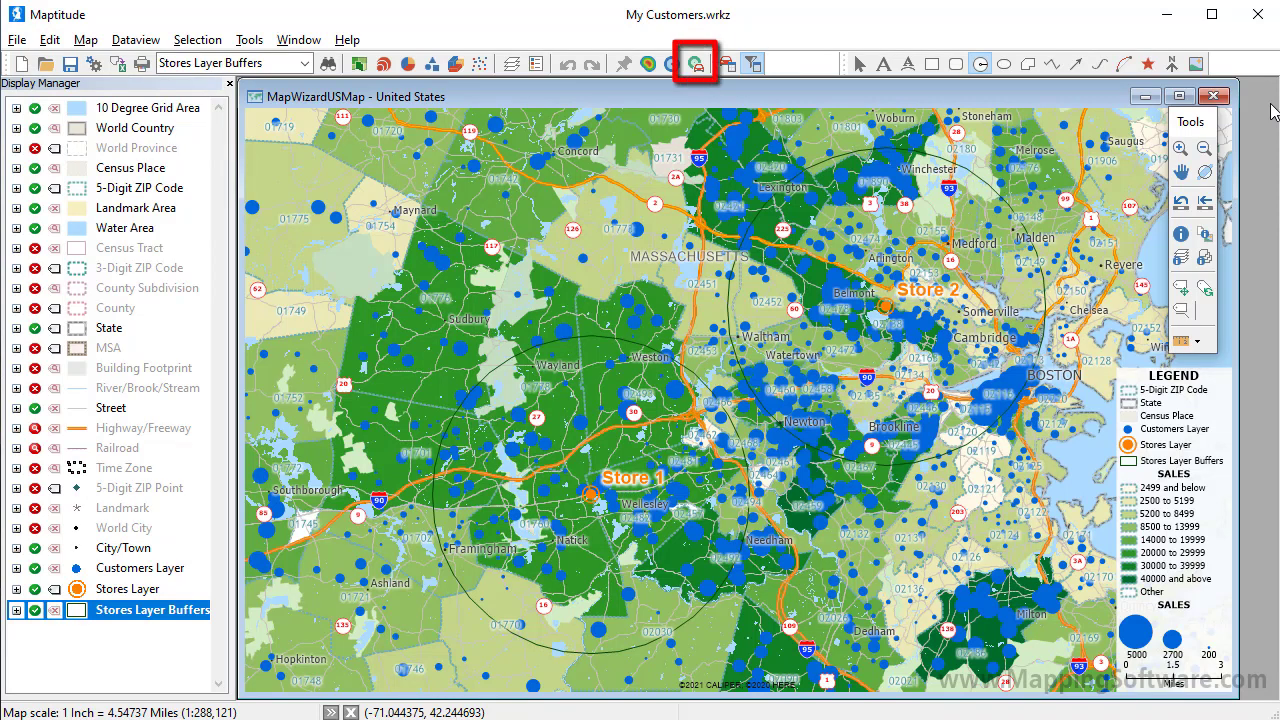
pyautogui.click(697, 65)
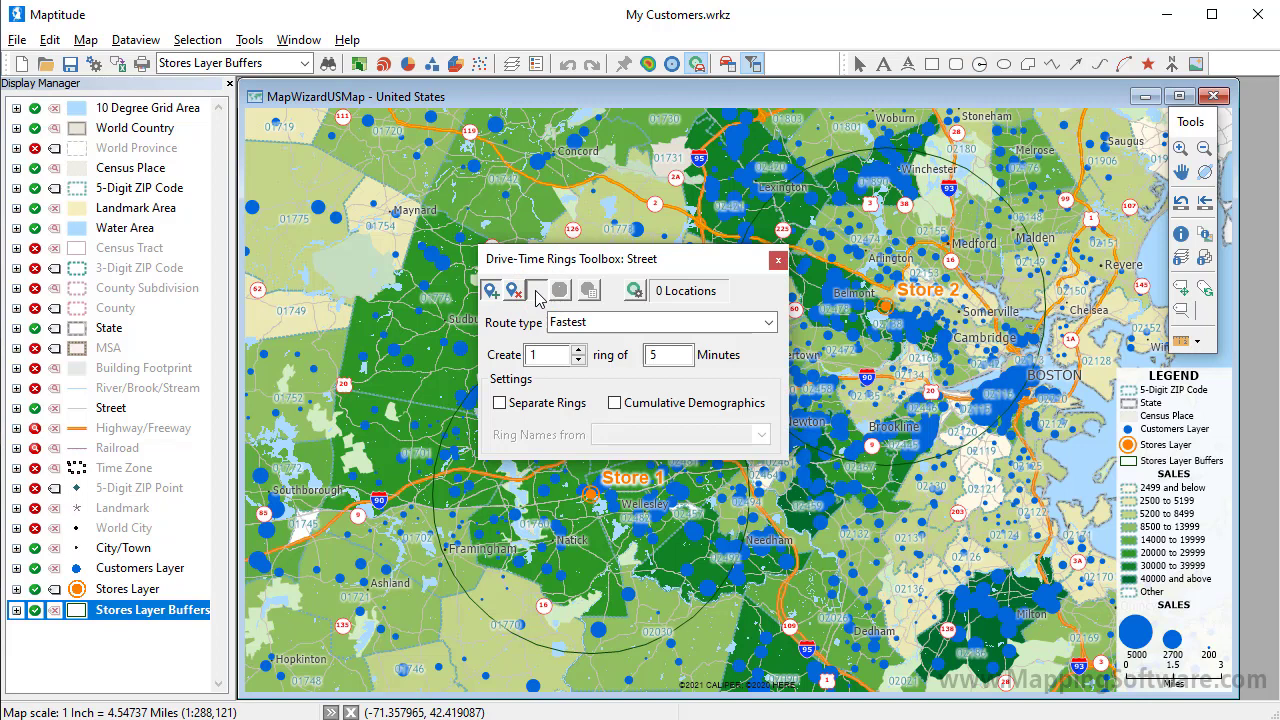
pyautogui.click(537, 292)
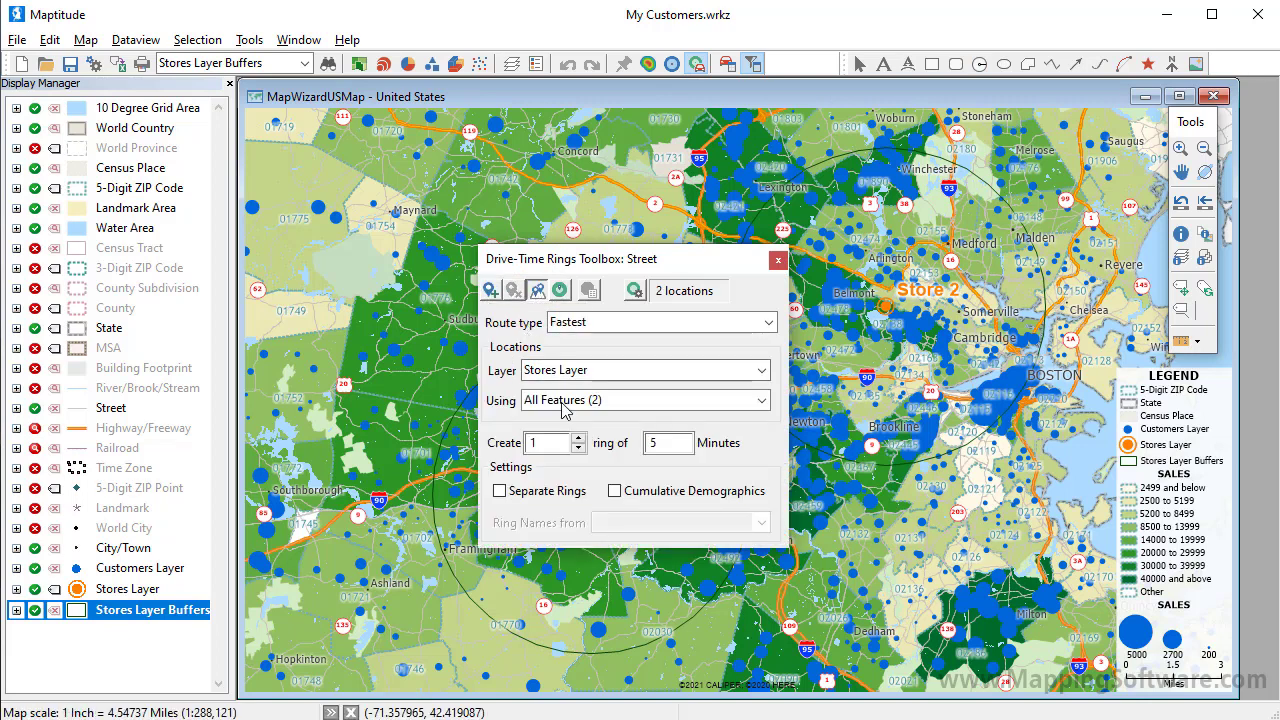
pyautogui.click(578, 438)
pyautogui.click(578, 439)
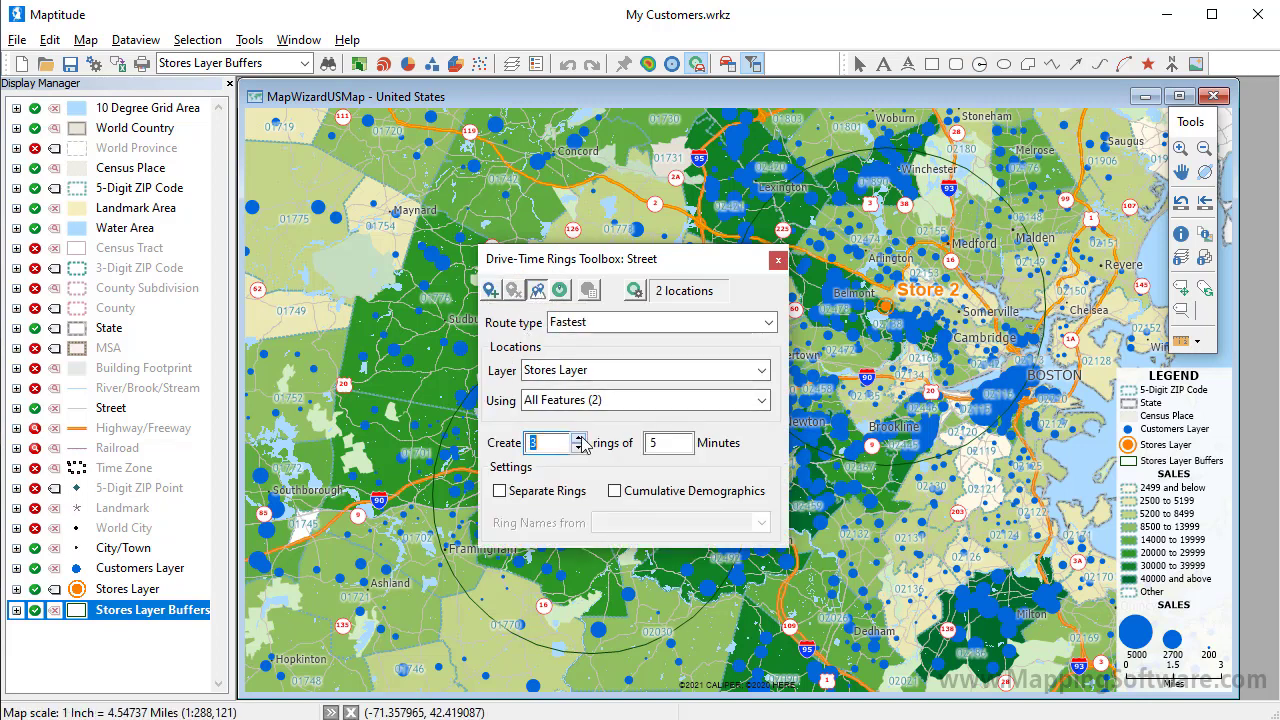
pyautogui.click(648, 443)
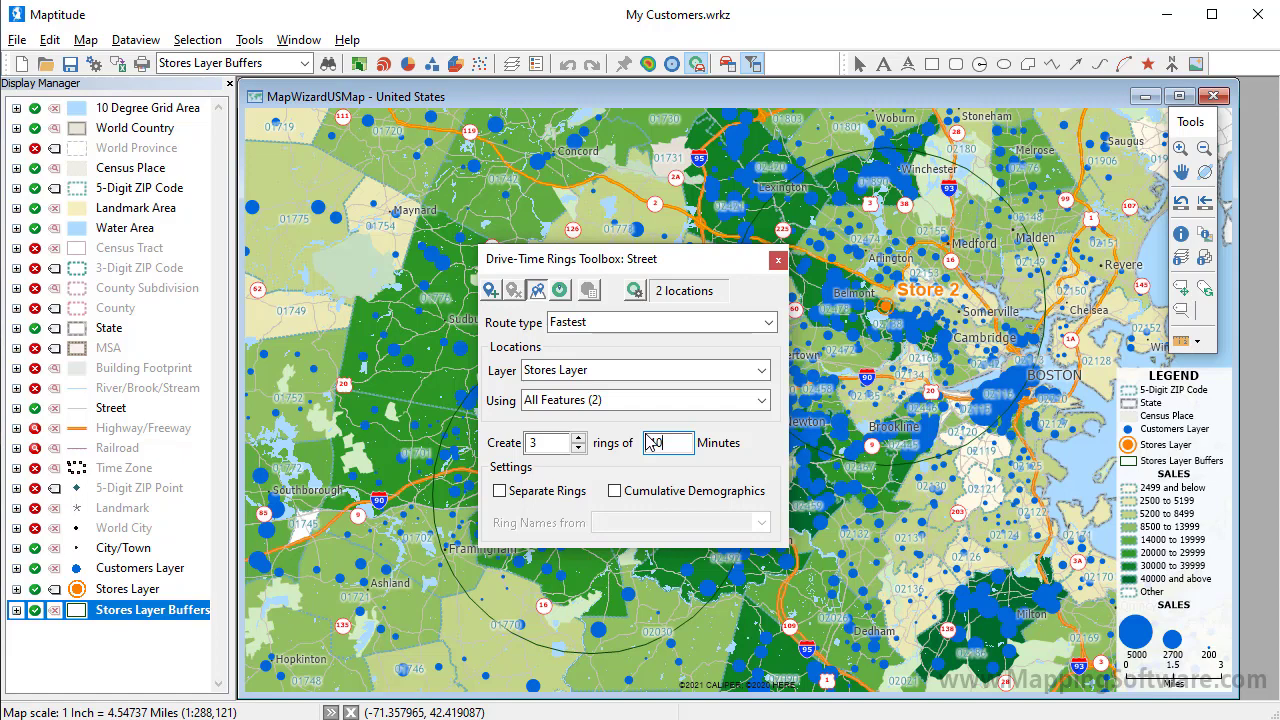
# Step: In the ring settings' Demographics, count Customers Layer features and sum SALES, then accept both dialogs
pyautogui.click(632, 291)
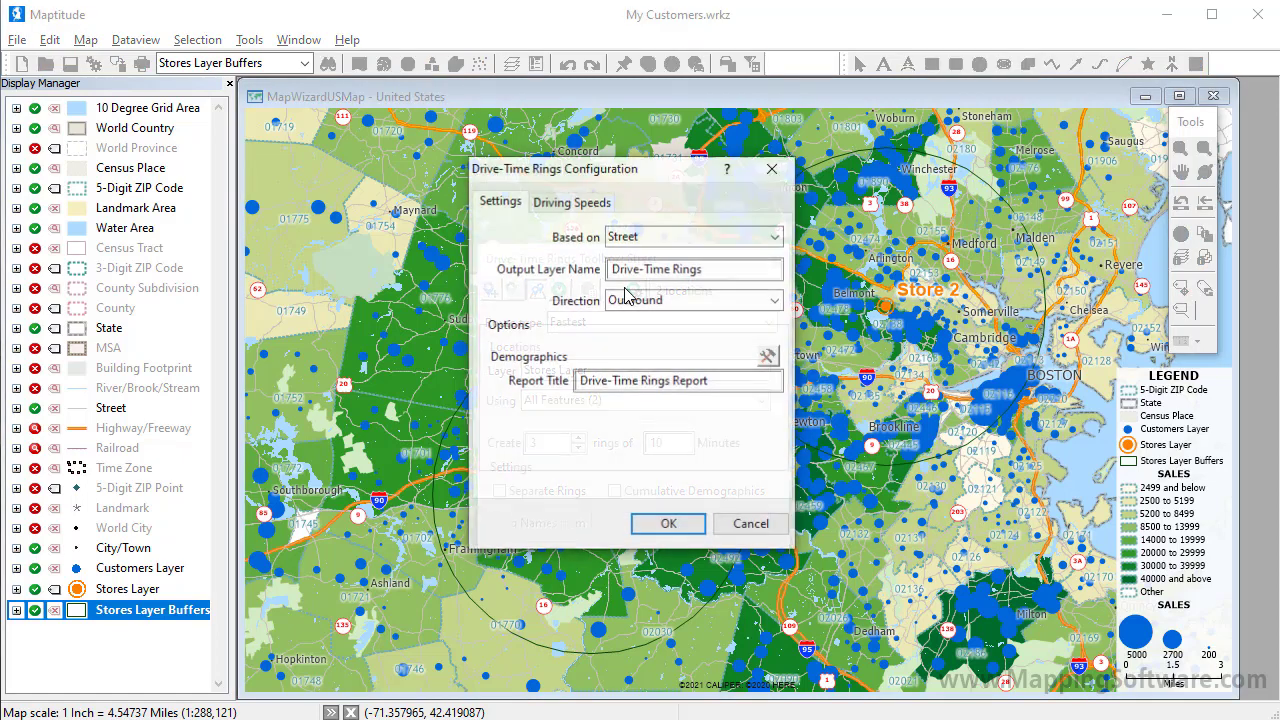
pyautogui.click(768, 358)
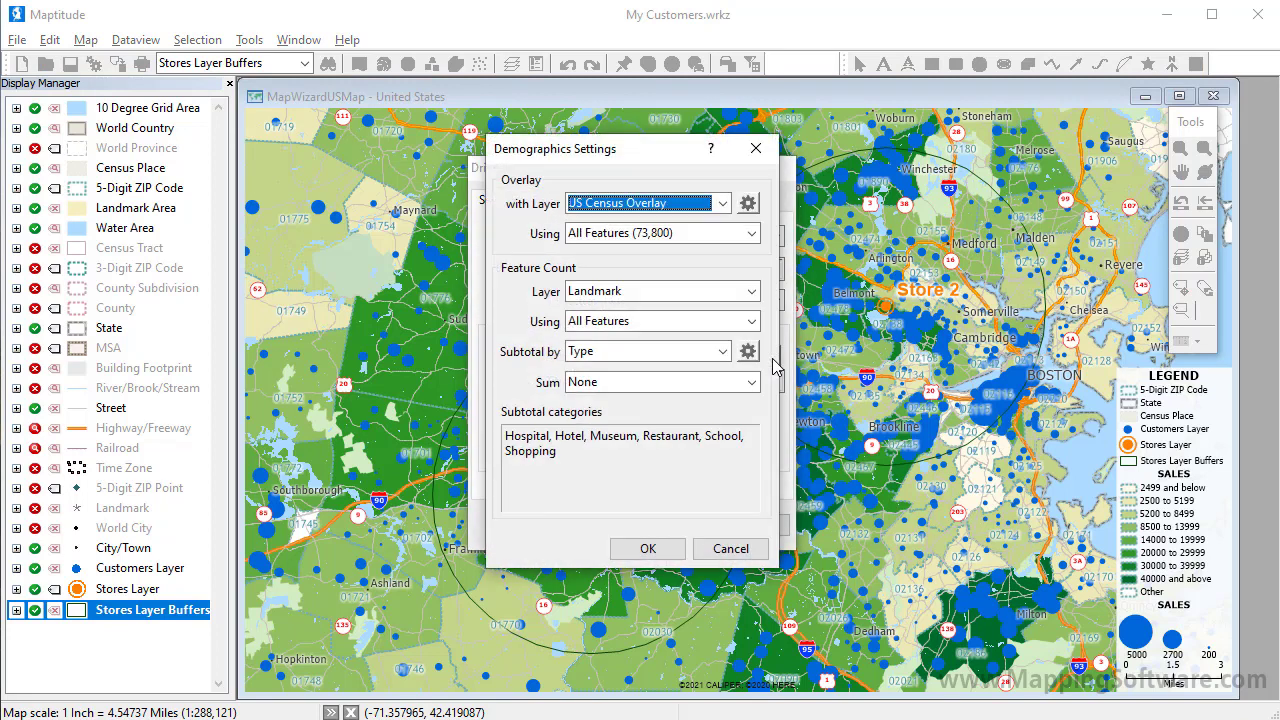
pyautogui.click(751, 291)
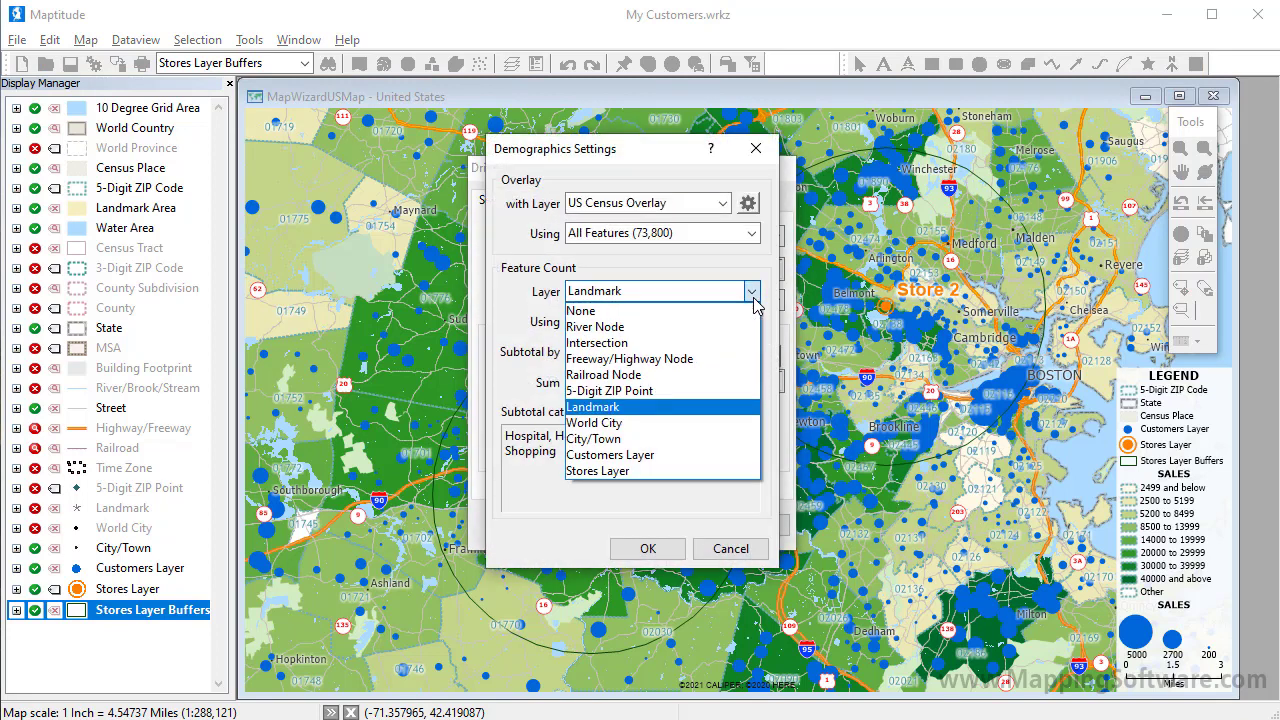
pyautogui.click(693, 455)
pyautogui.click(709, 382)
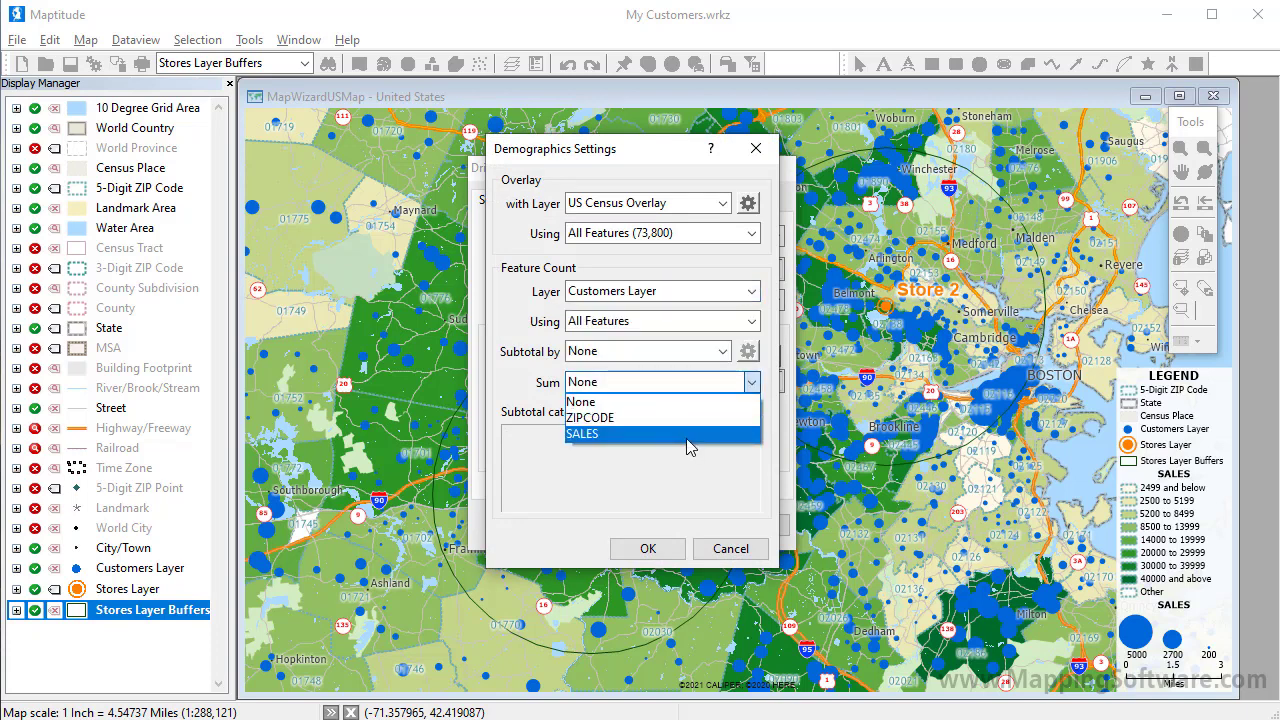
pyautogui.click(690, 433)
pyautogui.click(645, 550)
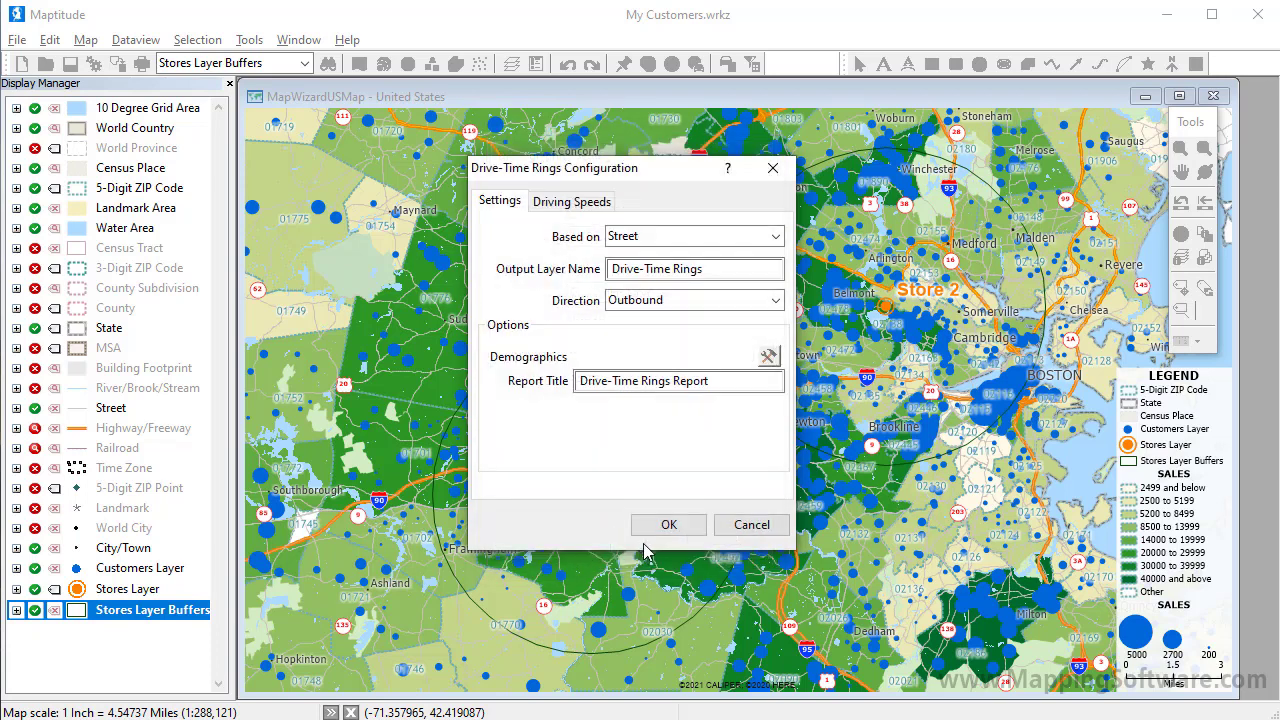
pyautogui.click(661, 524)
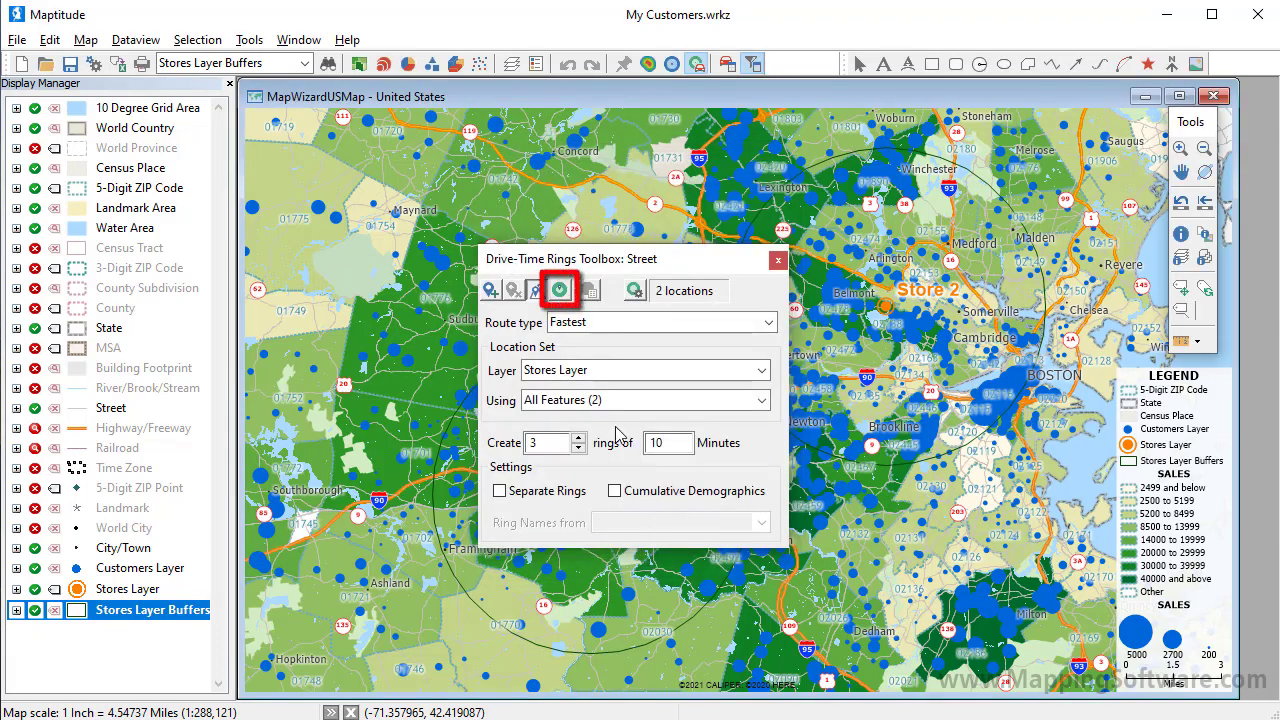
# Step: Create three 10-minute drive-time rings around both stores, then pan to Store 1 and hide the 5-Digit ZIP Code layer
pyautogui.click(559, 291)
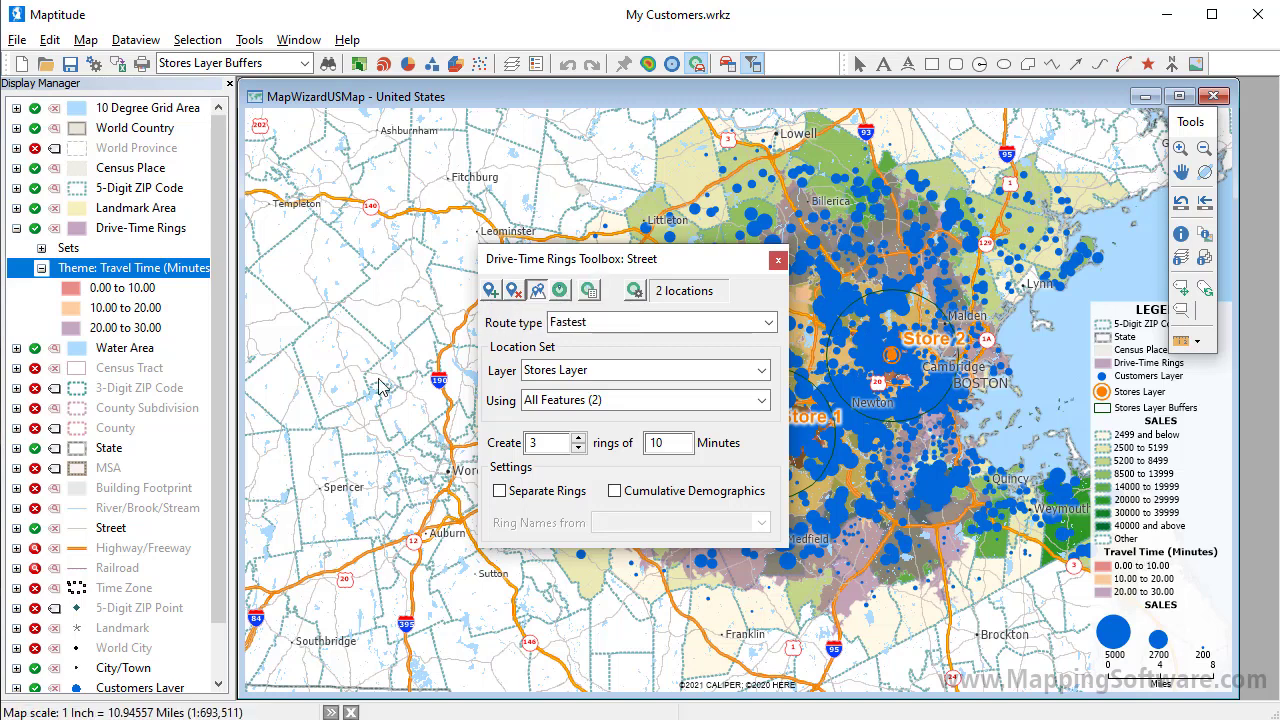
pyautogui.moveTo(593, 268); pyautogui.dragTo(380, 385)
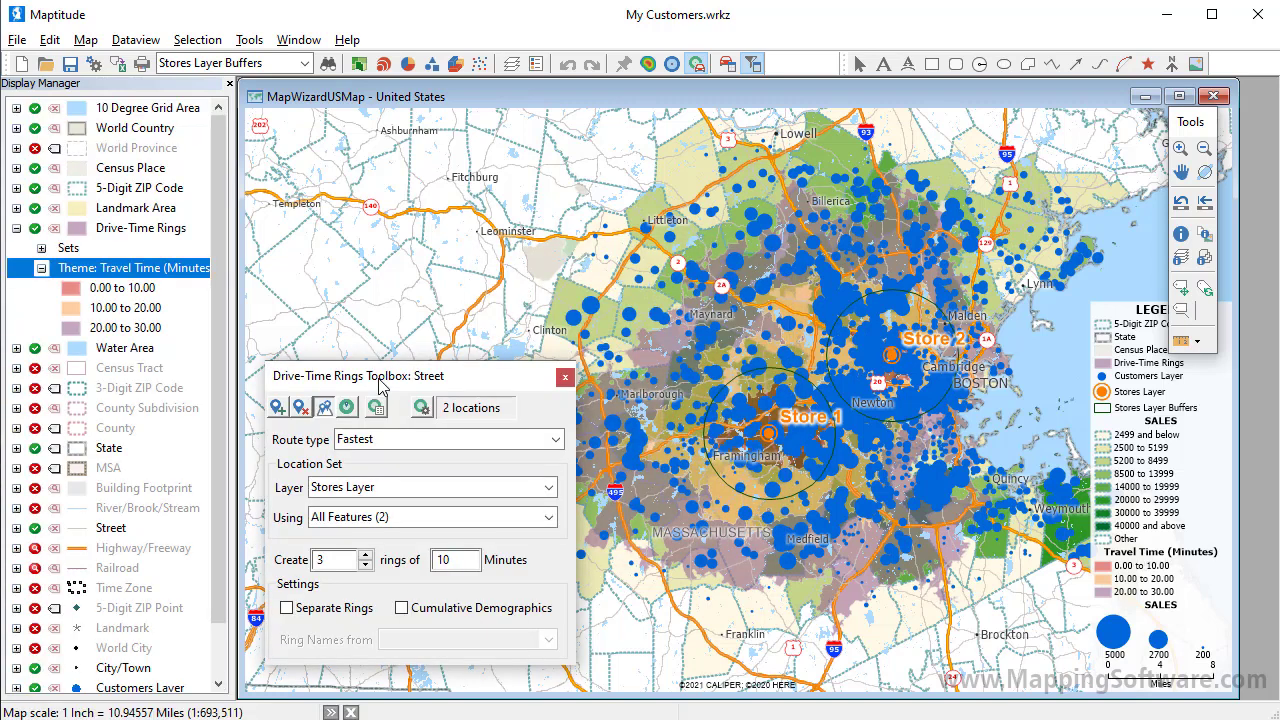
pyautogui.click(35, 188)
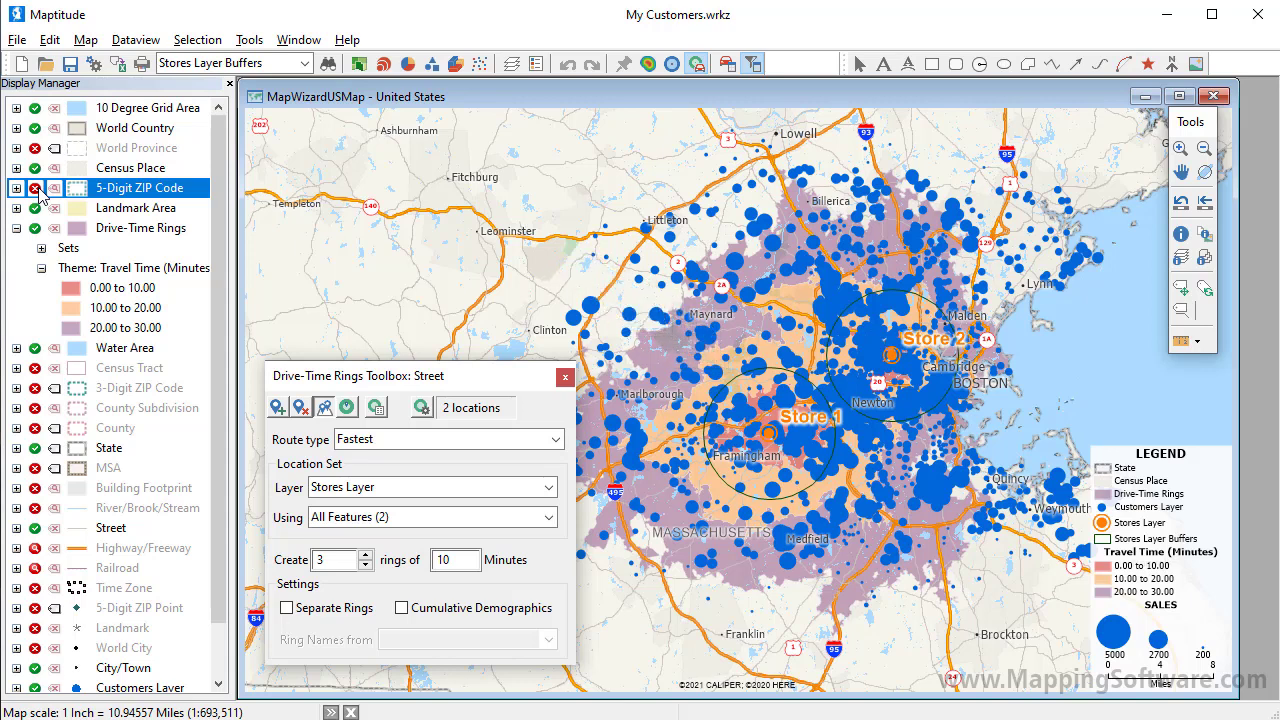
# Step: Generate the Drive-Time Rings Report and scroll to page 2's ring customer counts 167, 496 and 430
pyautogui.click(377, 409)
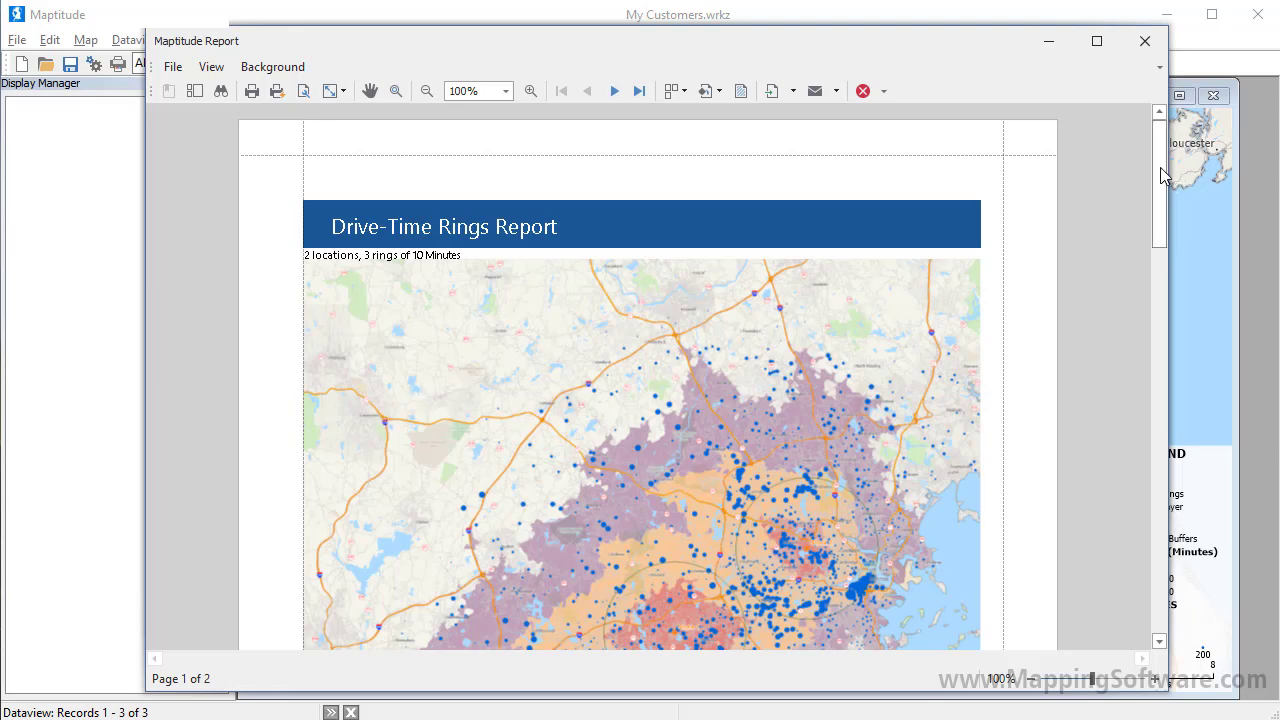
pyautogui.moveTo(1160, 178); pyautogui.dragTo(1194, 438)
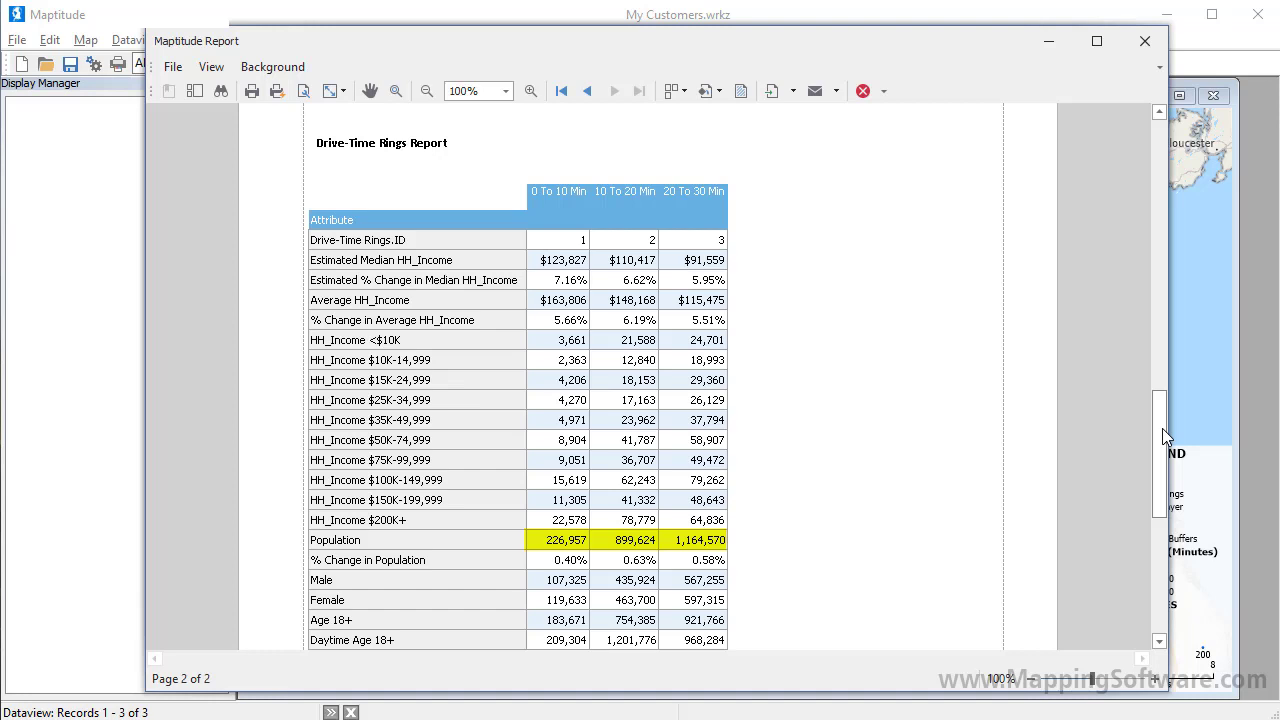
pyautogui.moveTo(1162, 428); pyautogui.dragTo(1163, 542)
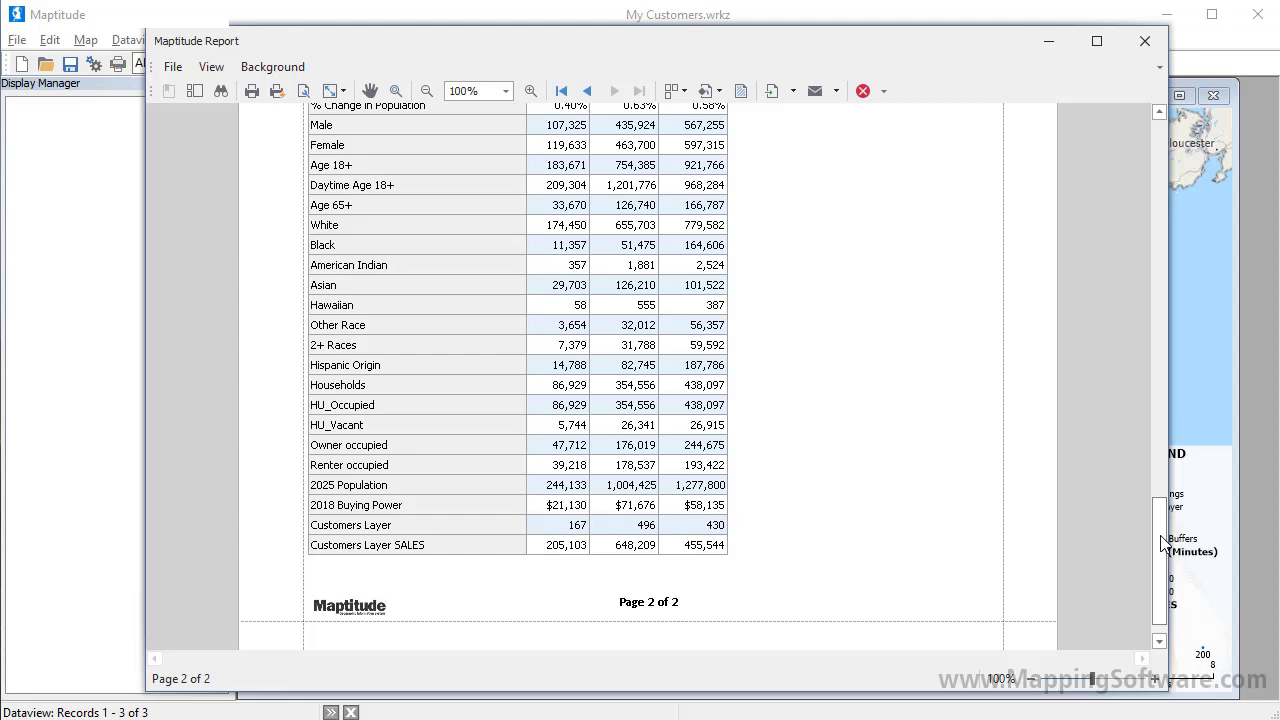
# Step: Export the rings report as Drive-Time Rings Report.xlsx and open it in Excel
pyautogui.click(178, 67)
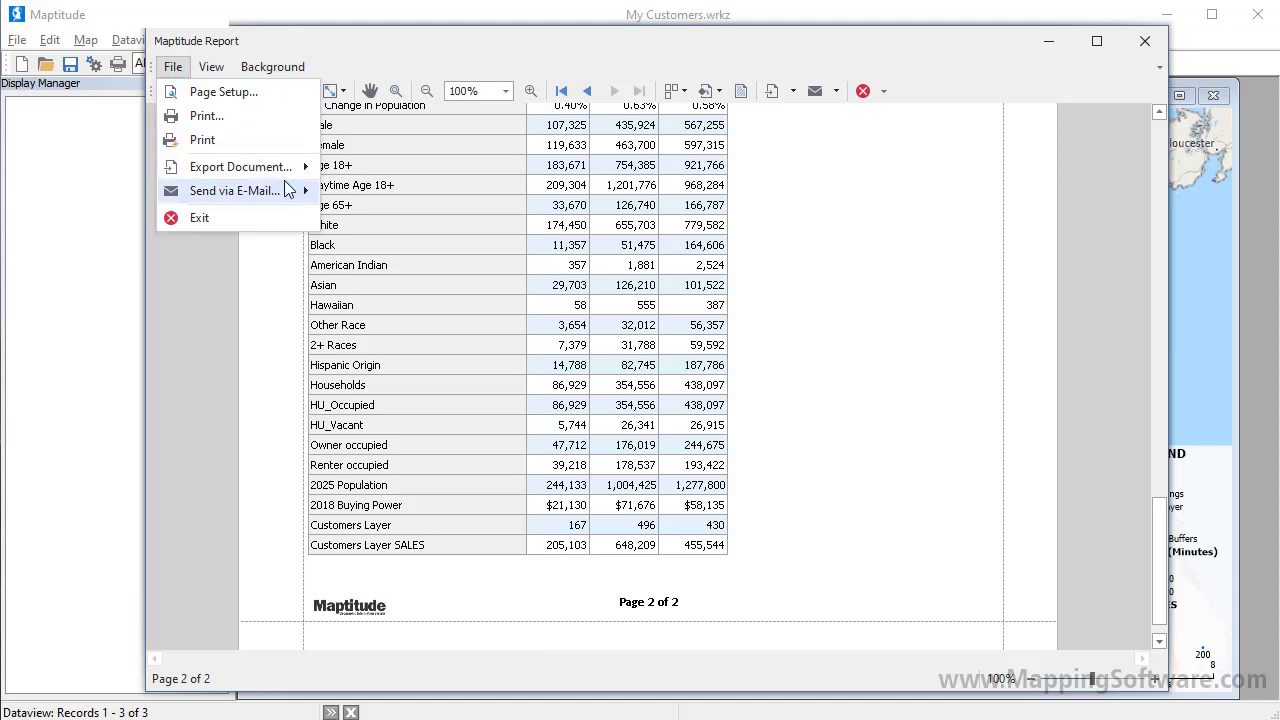
pyautogui.moveTo(290, 170)
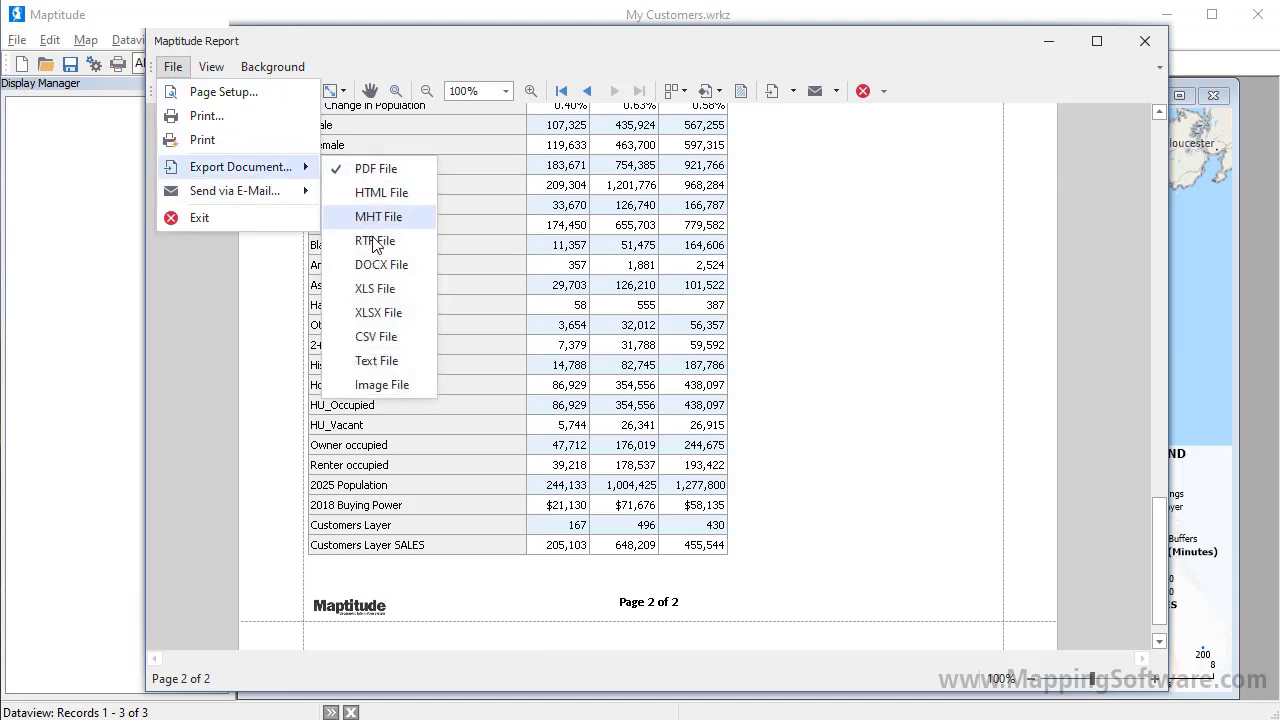
pyautogui.click(380, 313)
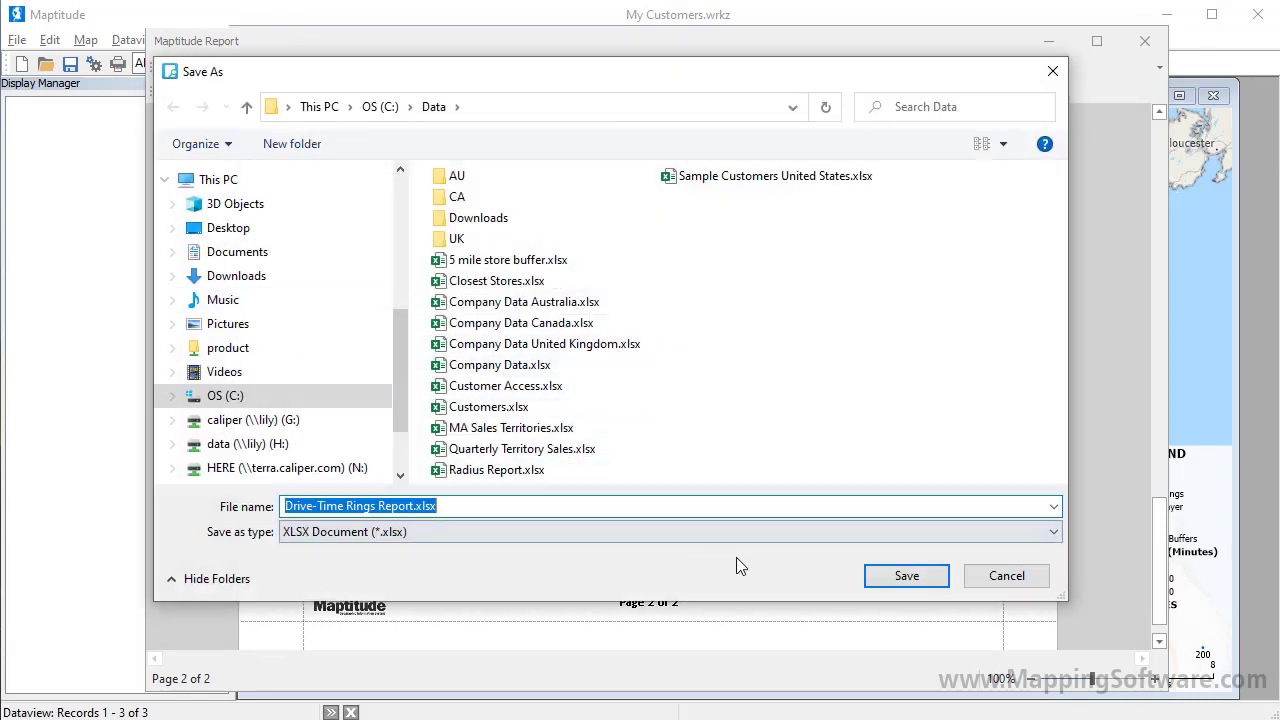
pyautogui.click(906, 580)
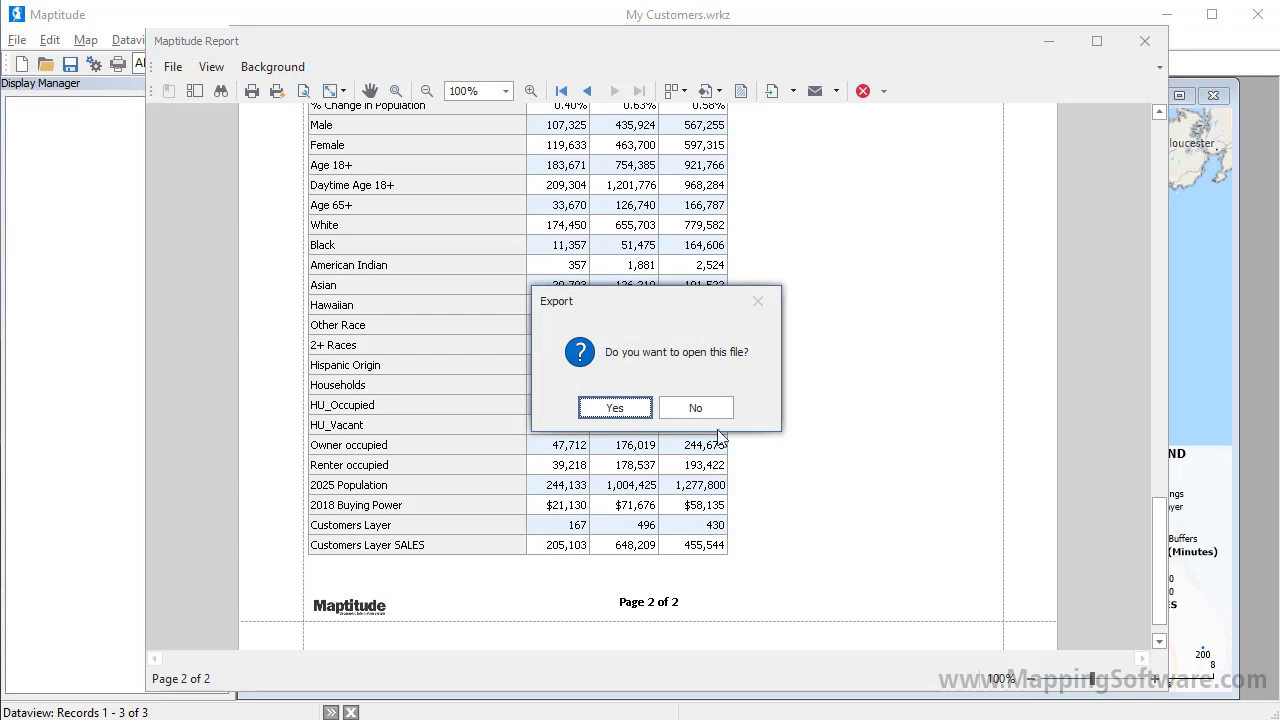
pyautogui.click(615, 407)
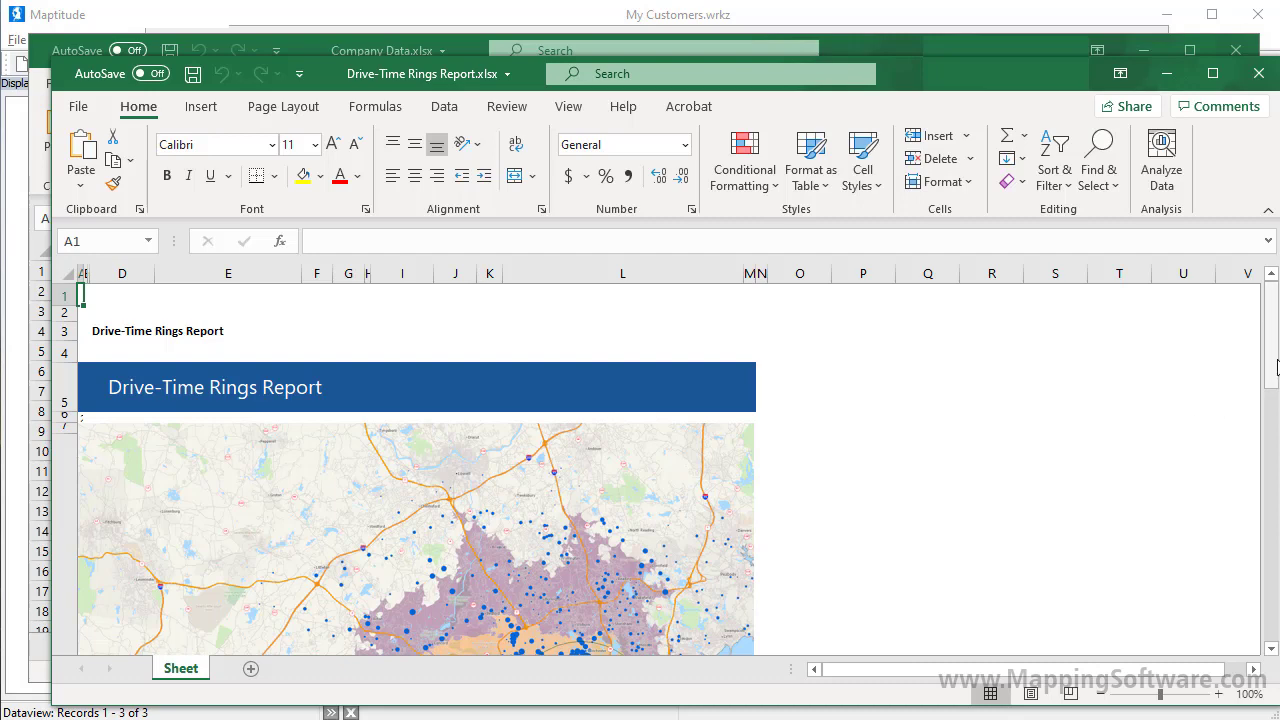
# Step: Scroll through the exported rings report sheet, then close Drive-Time Rings Report.xlsx
pyautogui.moveTo(1276, 368); pyautogui.dragTo(1273, 600)
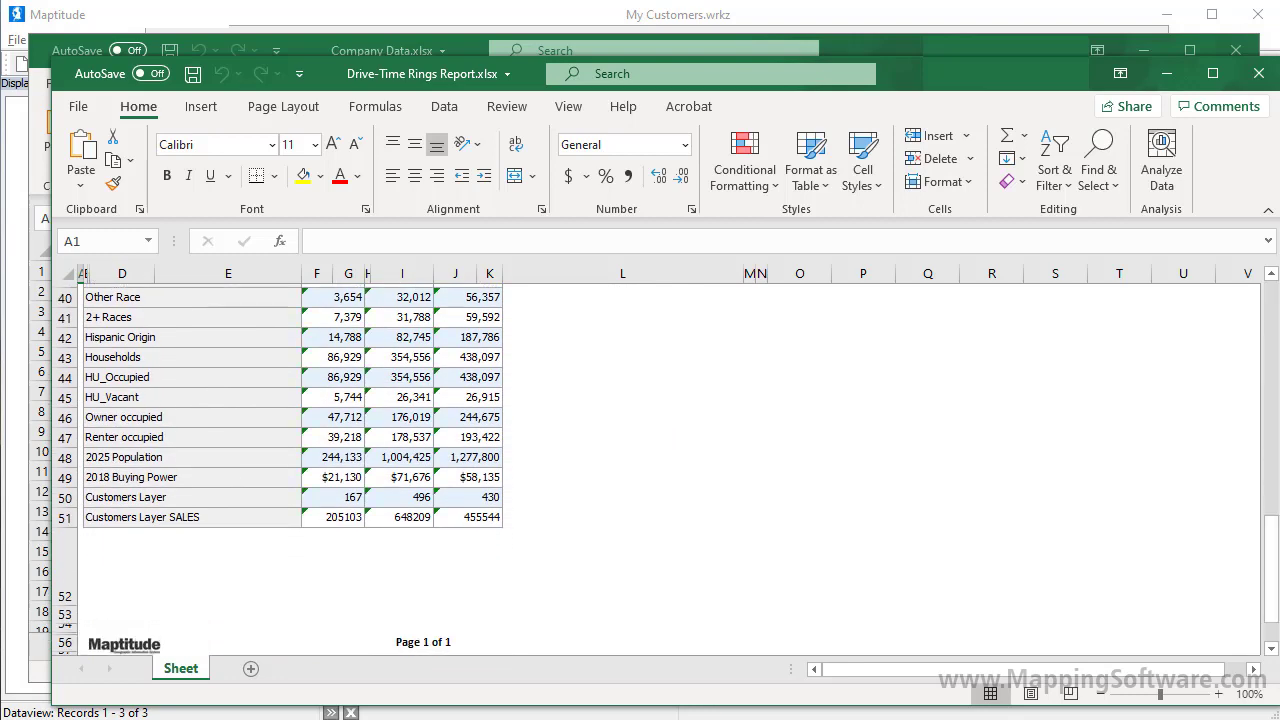
pyautogui.click(1259, 74)
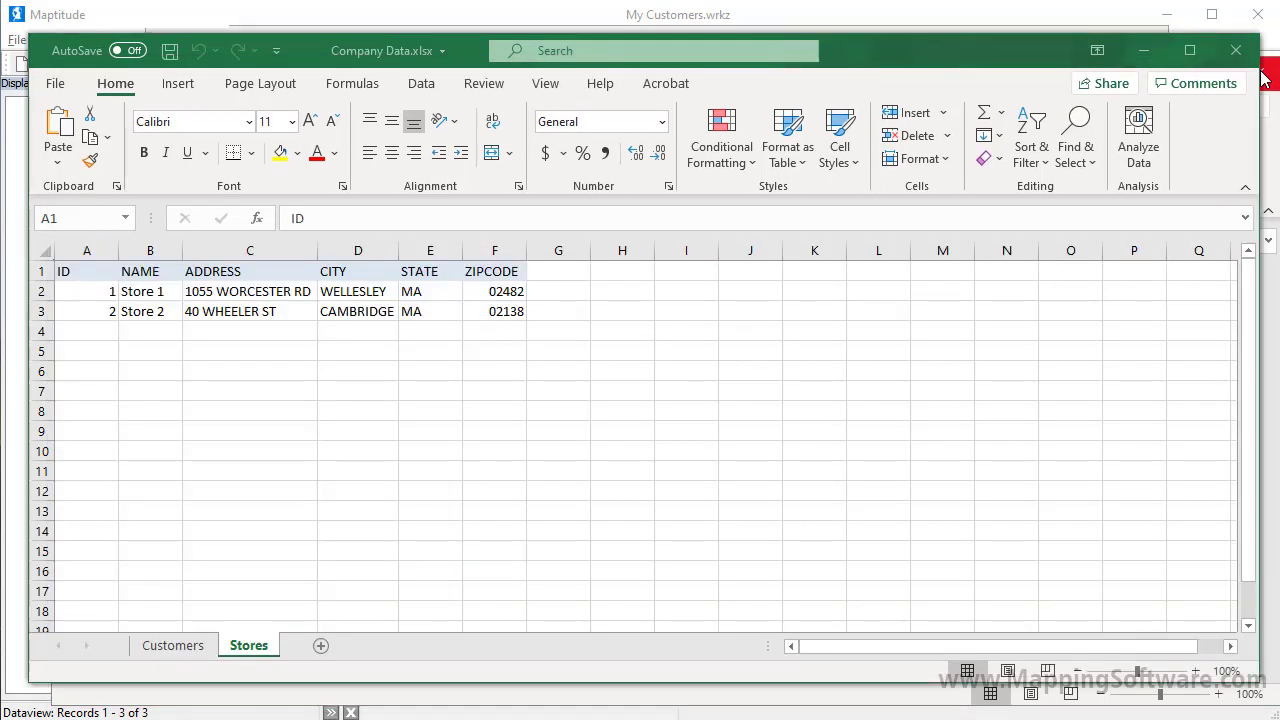
# Step: On the Customers sheet, change the sales in G4 to 4000
pyautogui.click(176, 645)
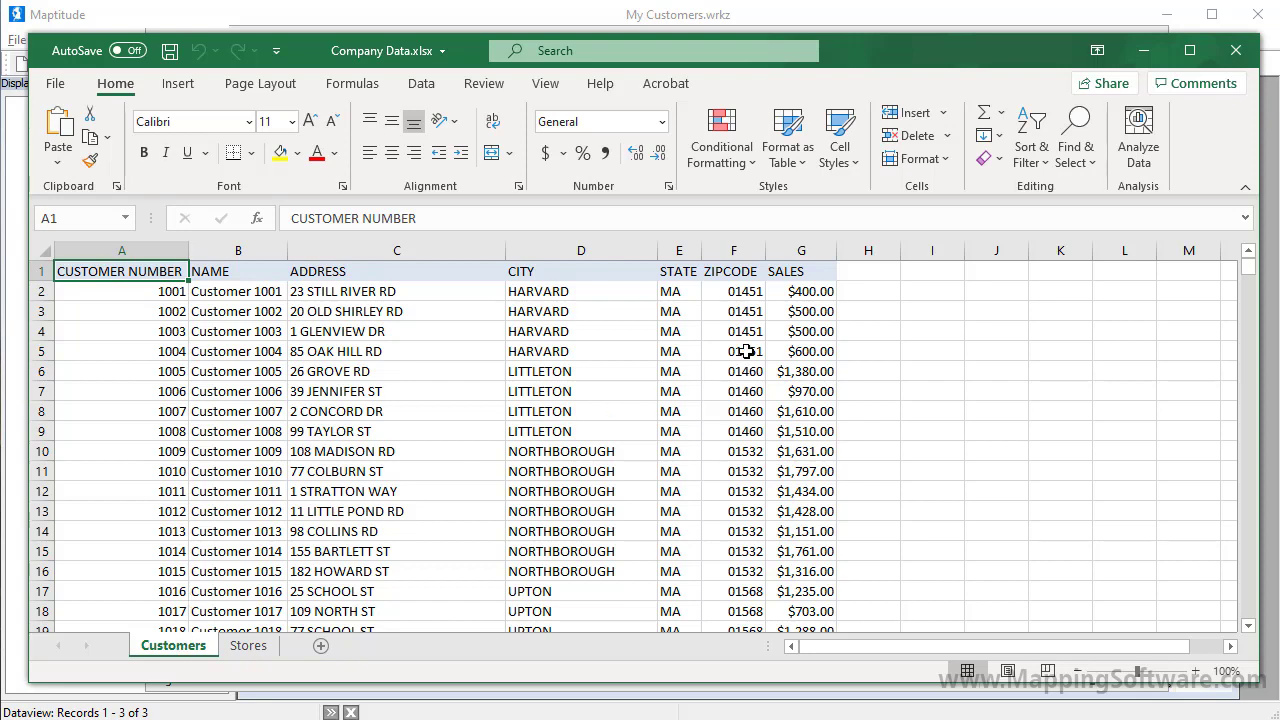
pyautogui.click(791, 331)
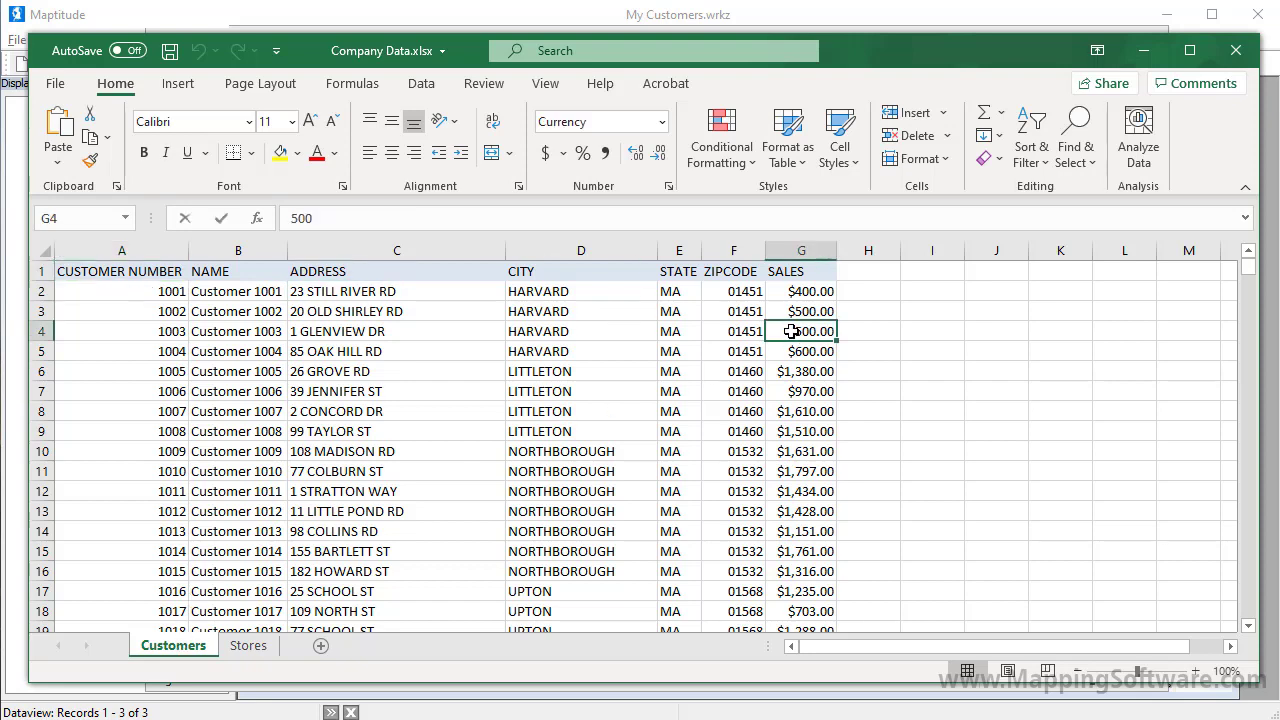
pyautogui.write('4000')
pyautogui.press('Return')
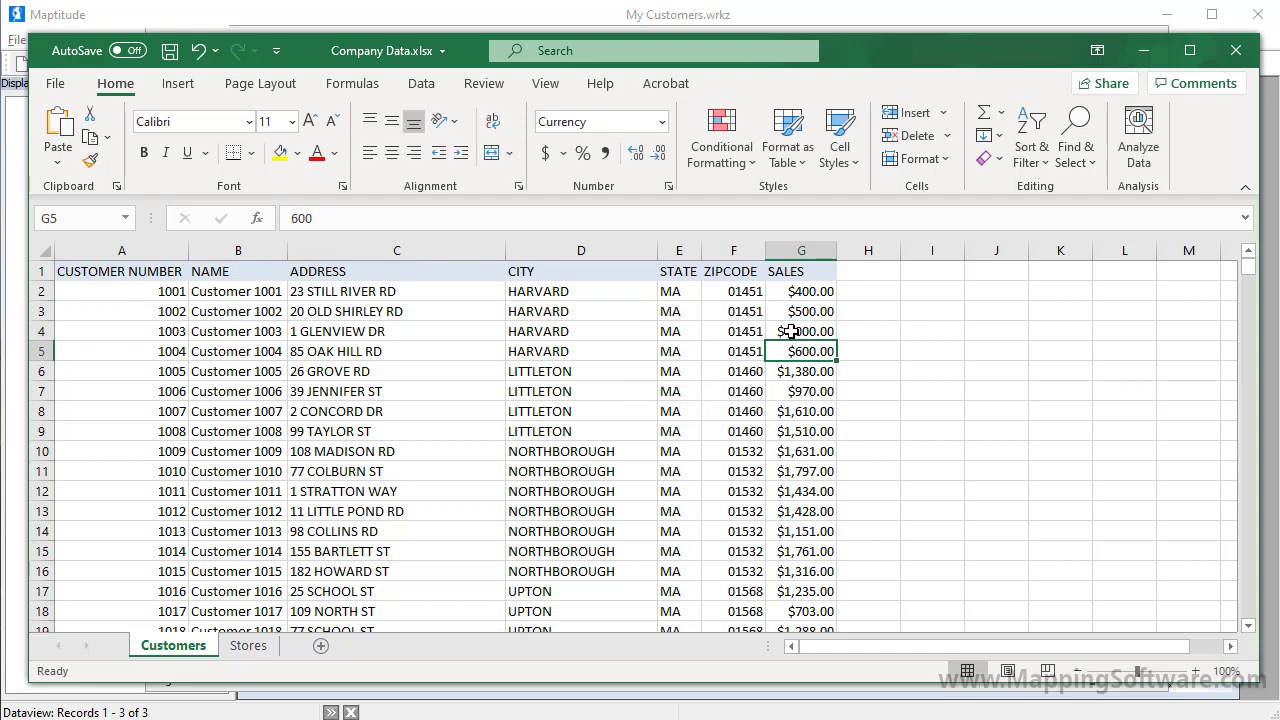
pyautogui.click(412, 374)
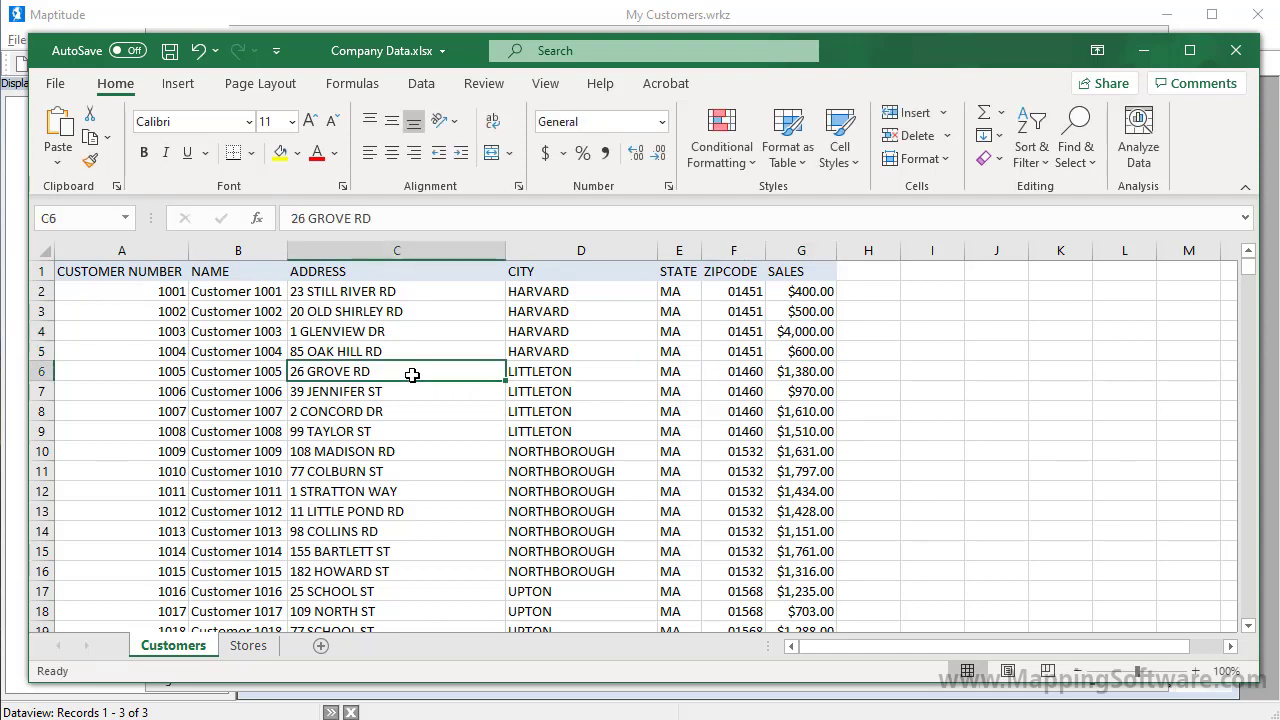
pyautogui.press('Tab')
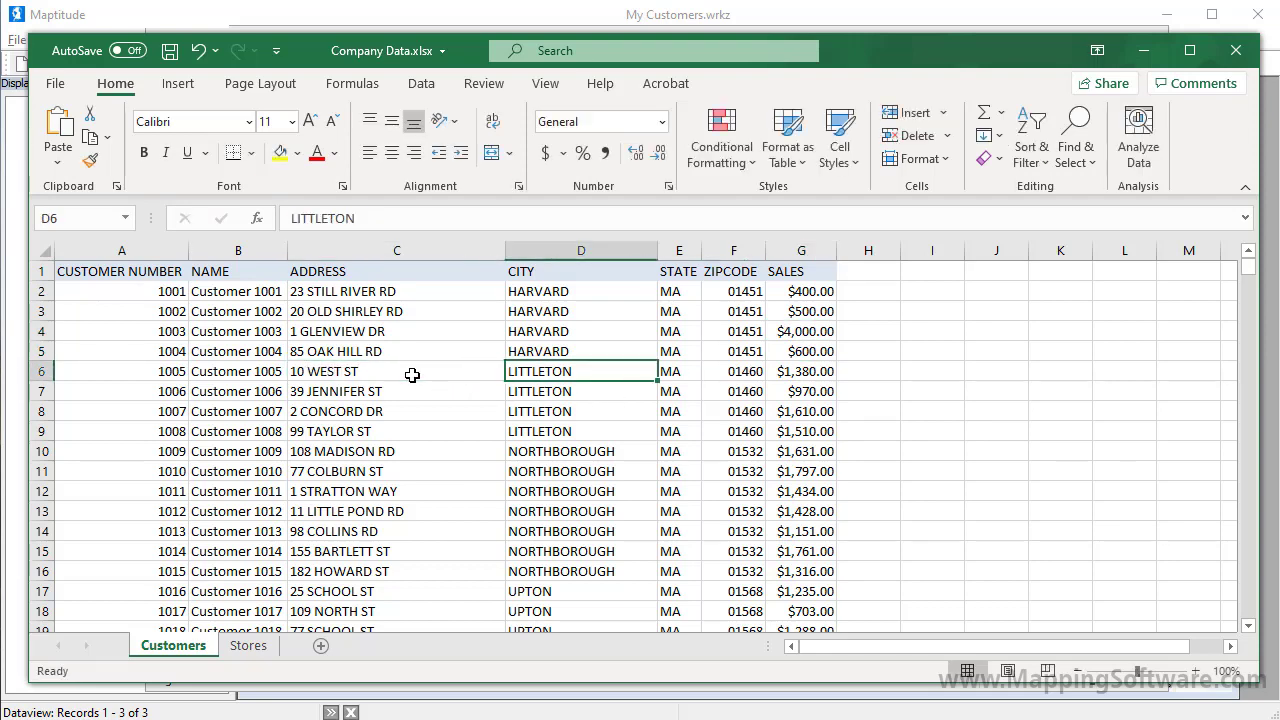
pyautogui.write('LEOMINSTER')
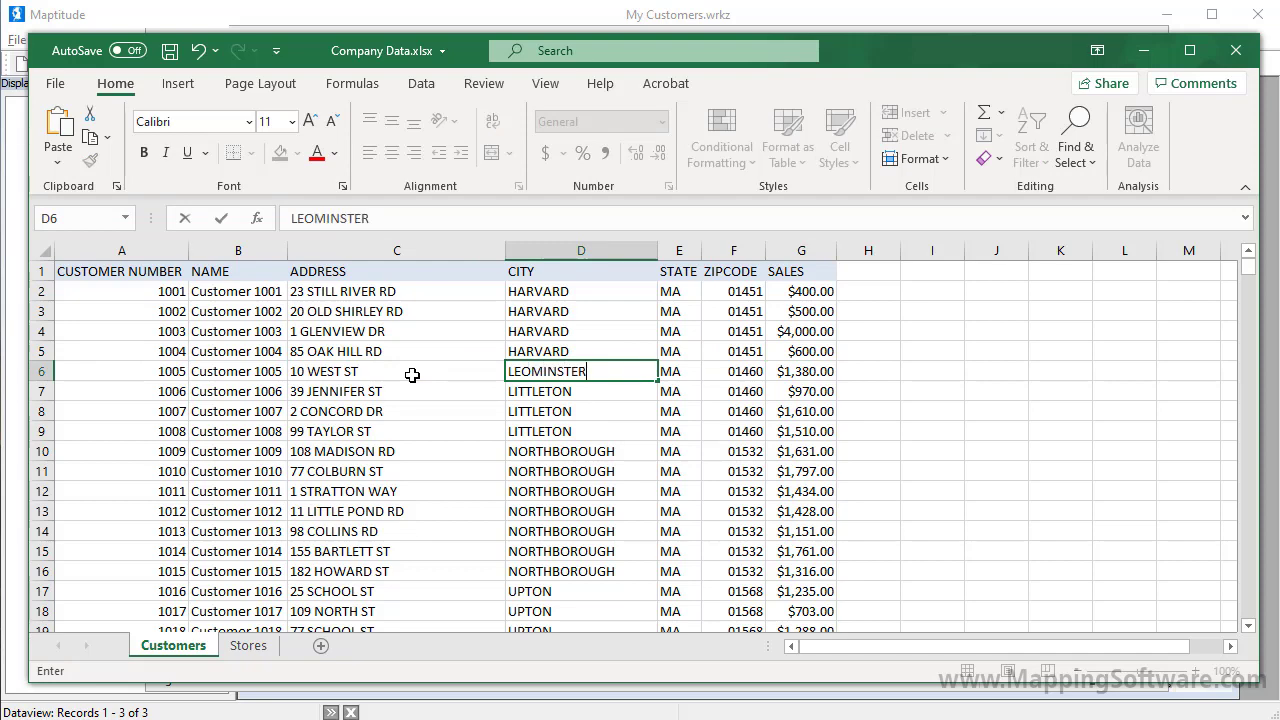
pyautogui.press('Tab')
pyautogui.press('Tab')
pyautogui.write('01453')
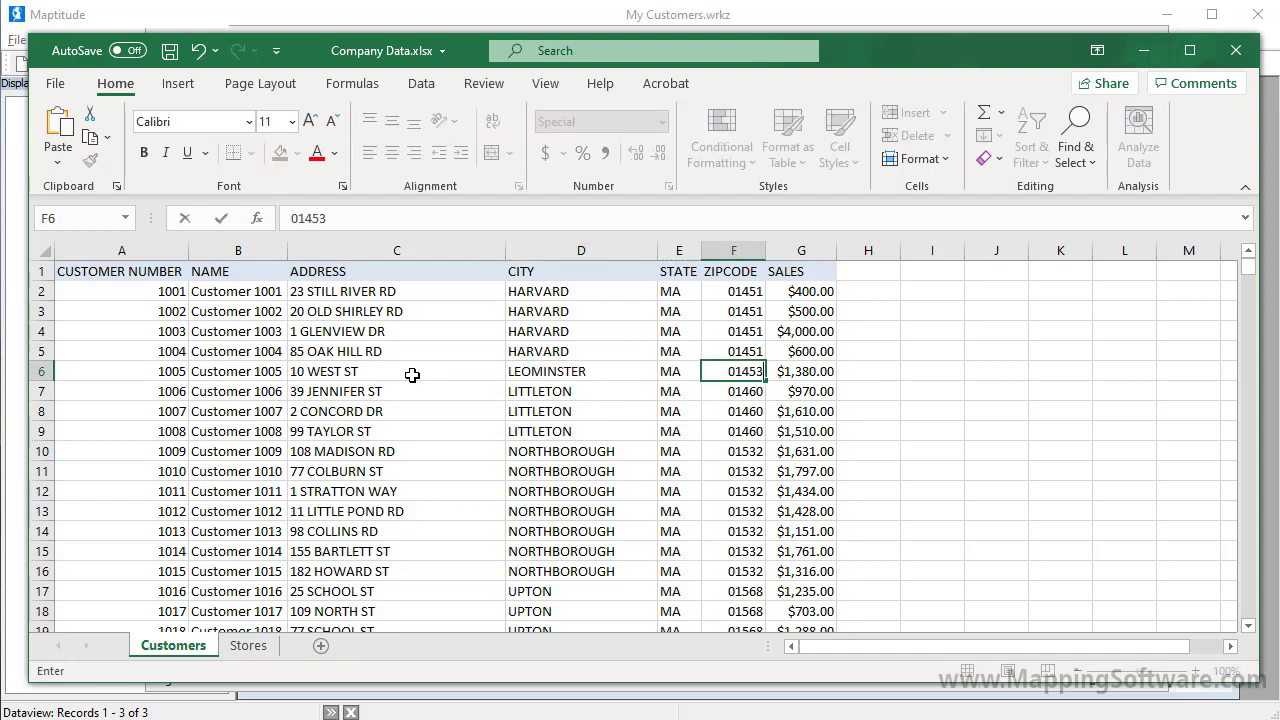
pyautogui.press('Tab')
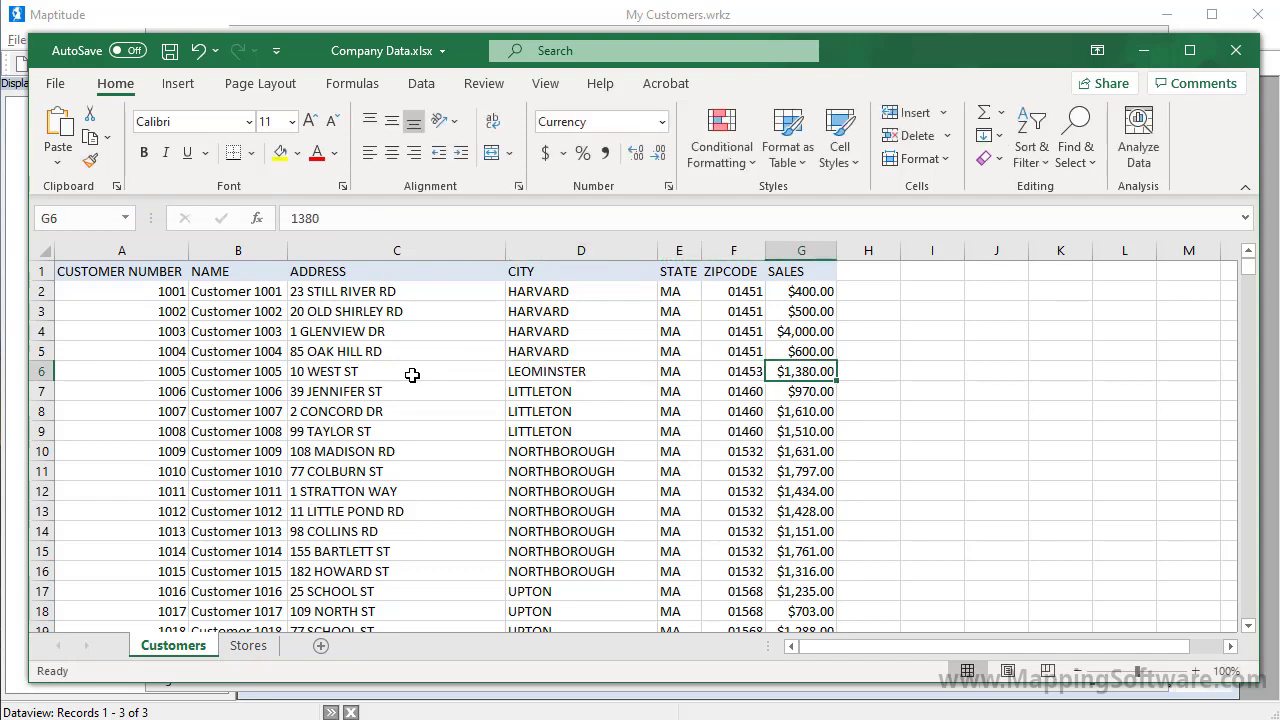
pyautogui.write('3000')
pyautogui.click(340, 391)
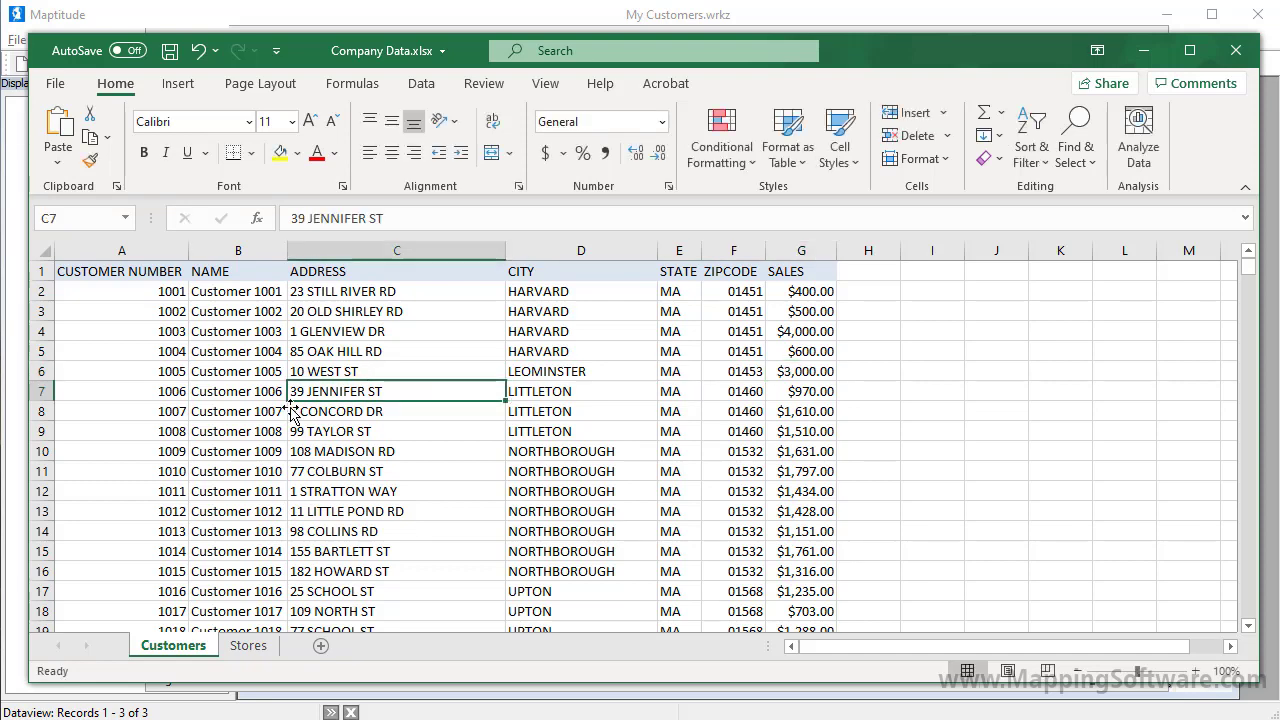
# Step: Delete customer rows 7 through 9
pyautogui.click(40, 391)
pyautogui.moveTo(40, 391); pyautogui.dragTo(38, 429)
pyautogui.rightClick(39, 430)
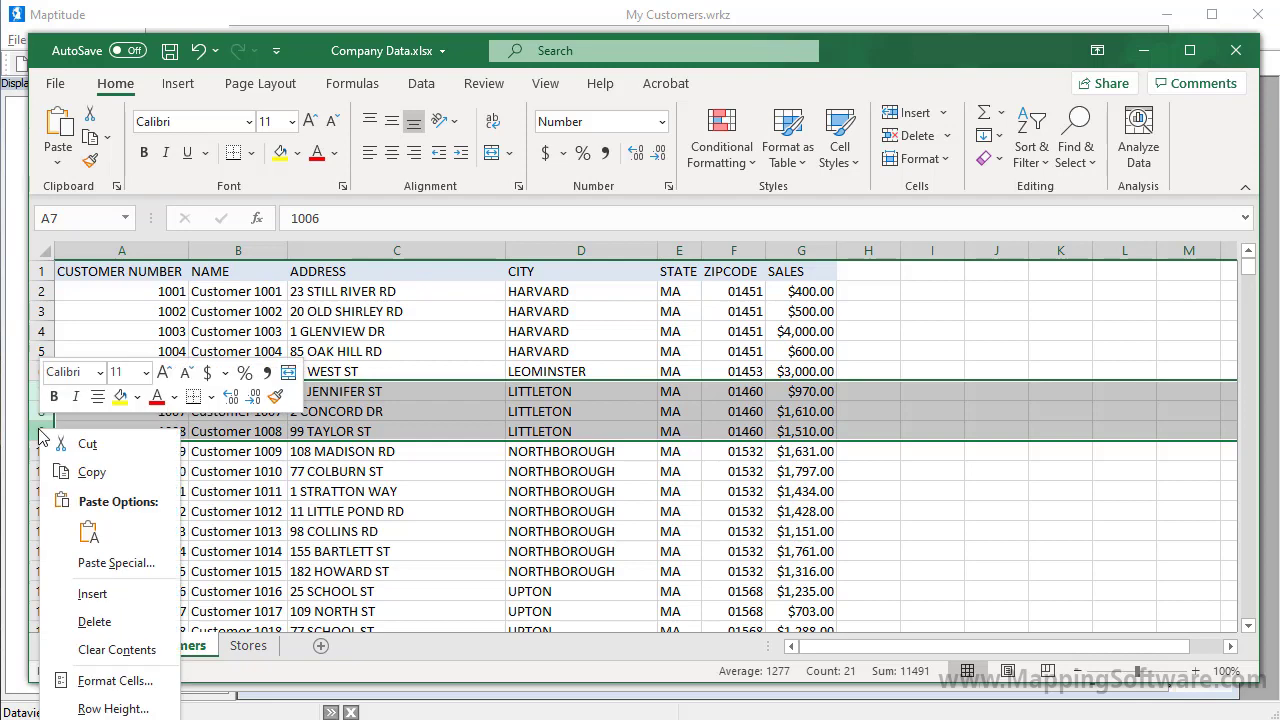
pyautogui.click(92, 621)
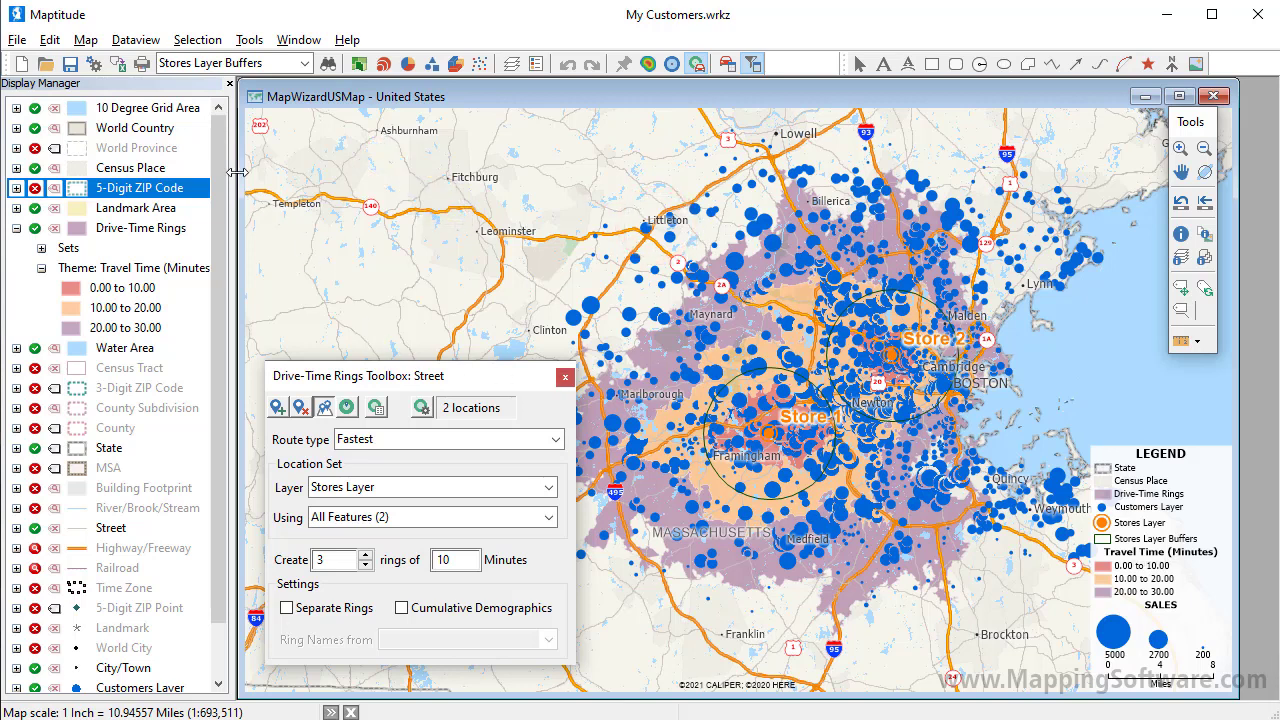
# Step: Update the linked customer records from the edited spreadsheet and accept the address-locating results
pyautogui.click(85, 40)
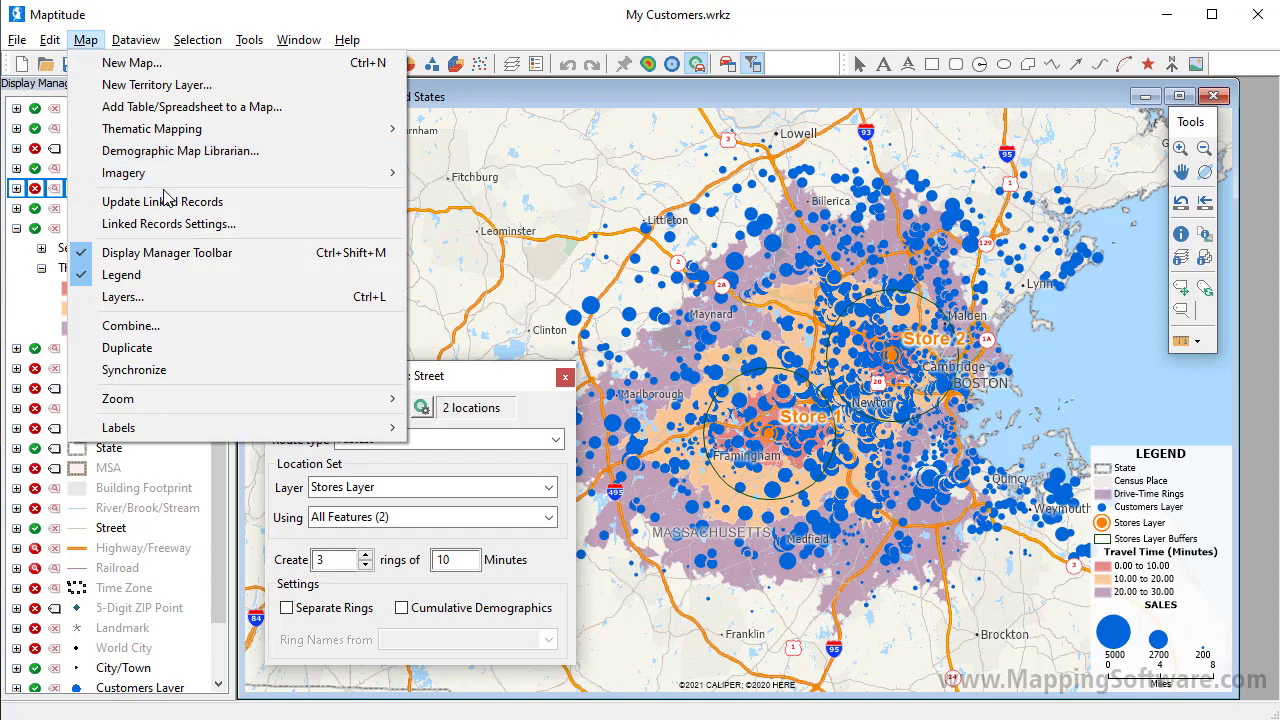
pyautogui.click(167, 201)
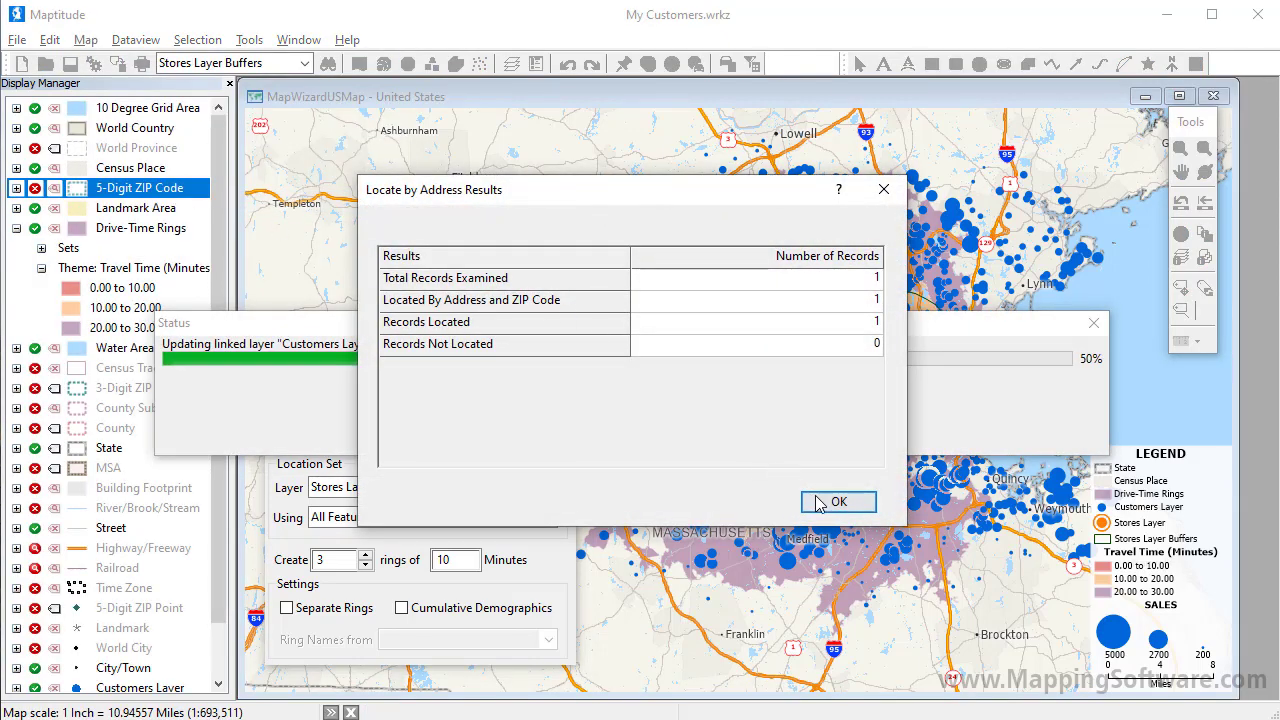
pyautogui.click(816, 505)
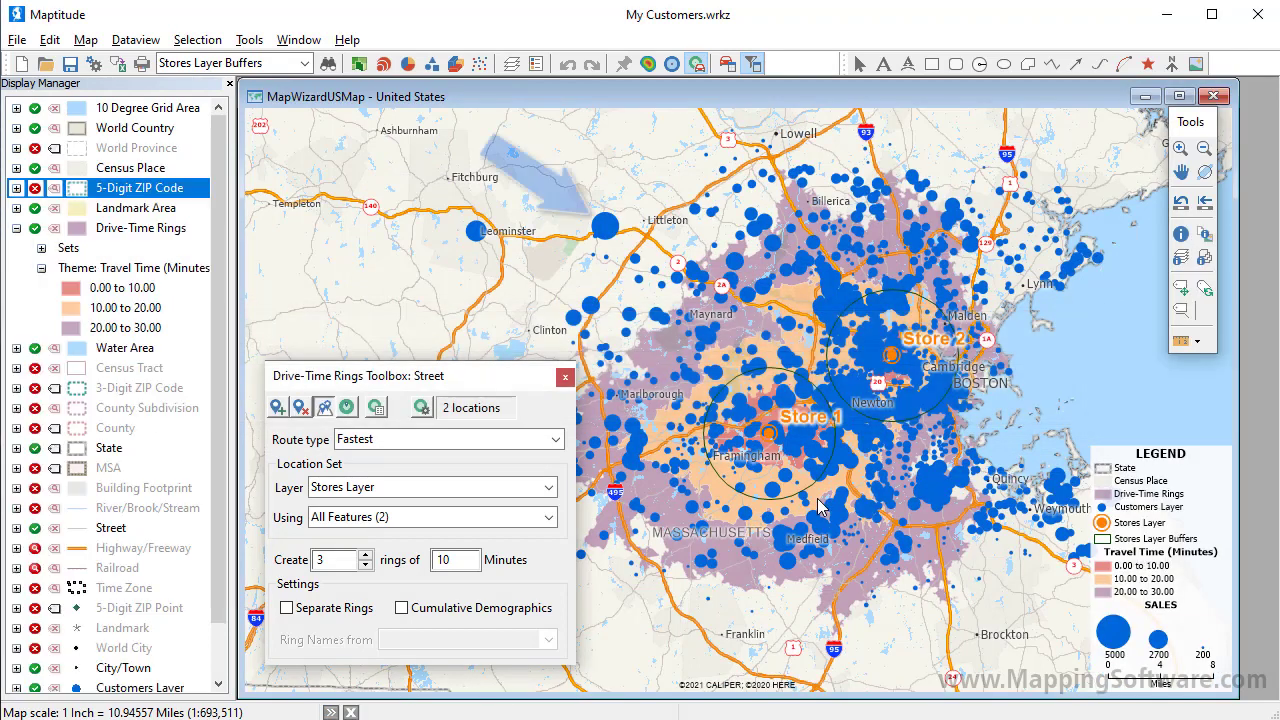